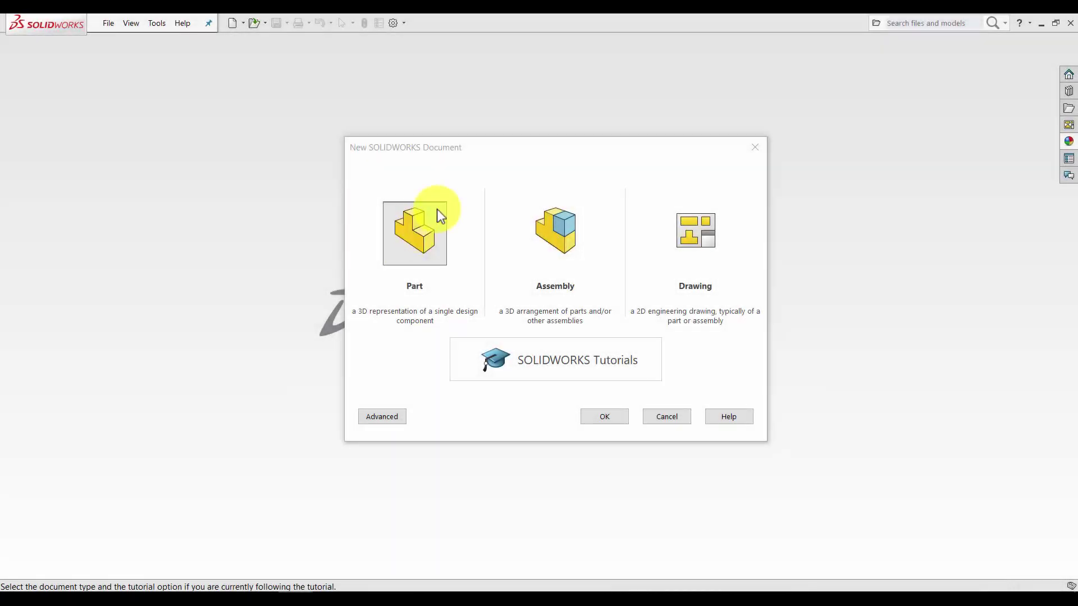
- Create a new part and sketch an ellipse centred at the origin on the Top Plane
click(438, 211)
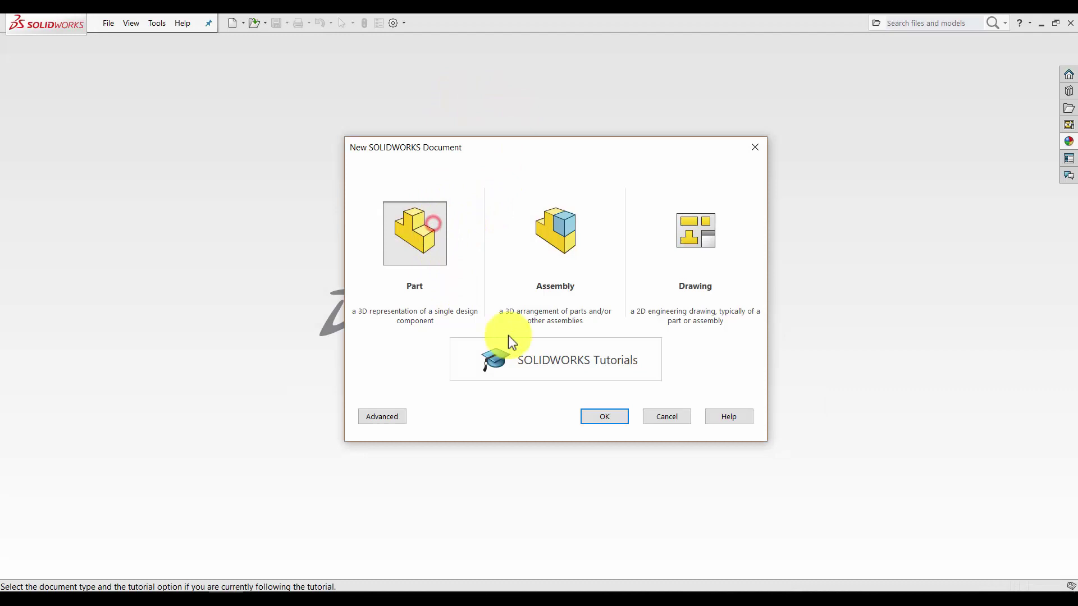
click(609, 418)
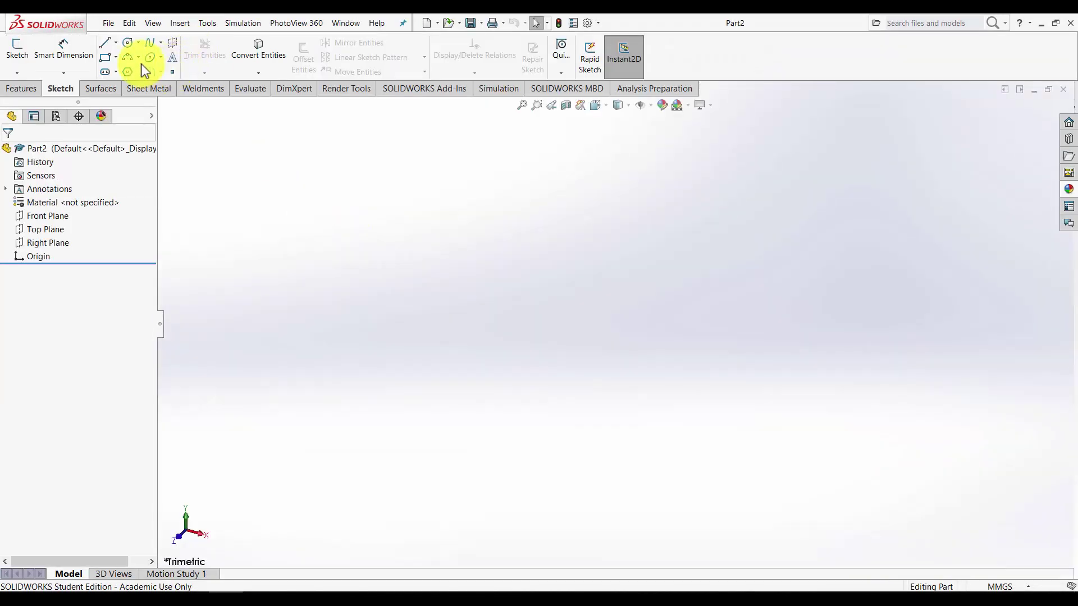
click(148, 56)
click(494, 222)
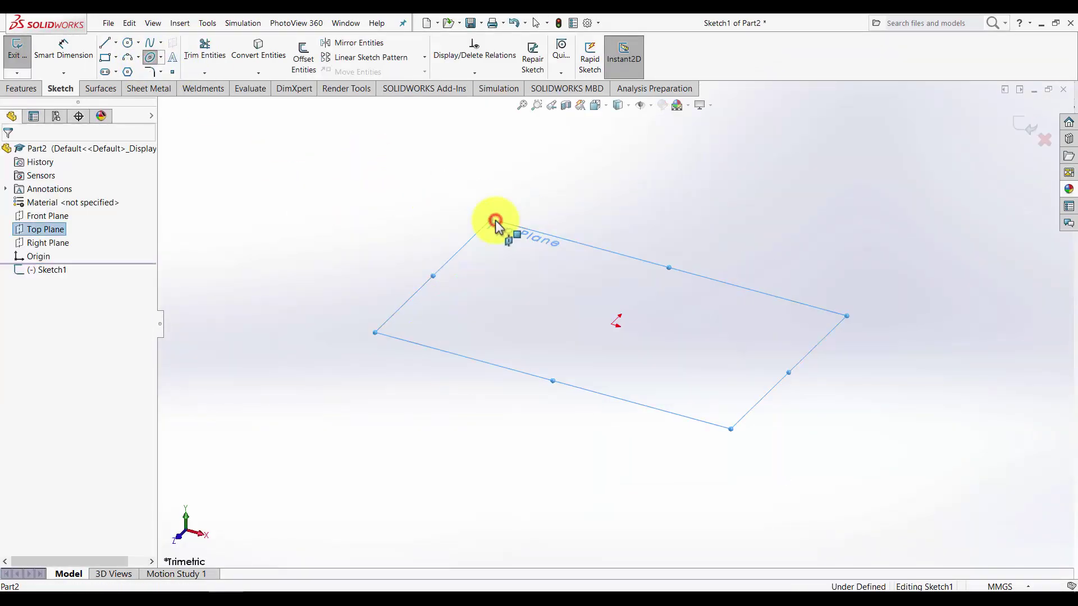
key(space)
click(444, 257)
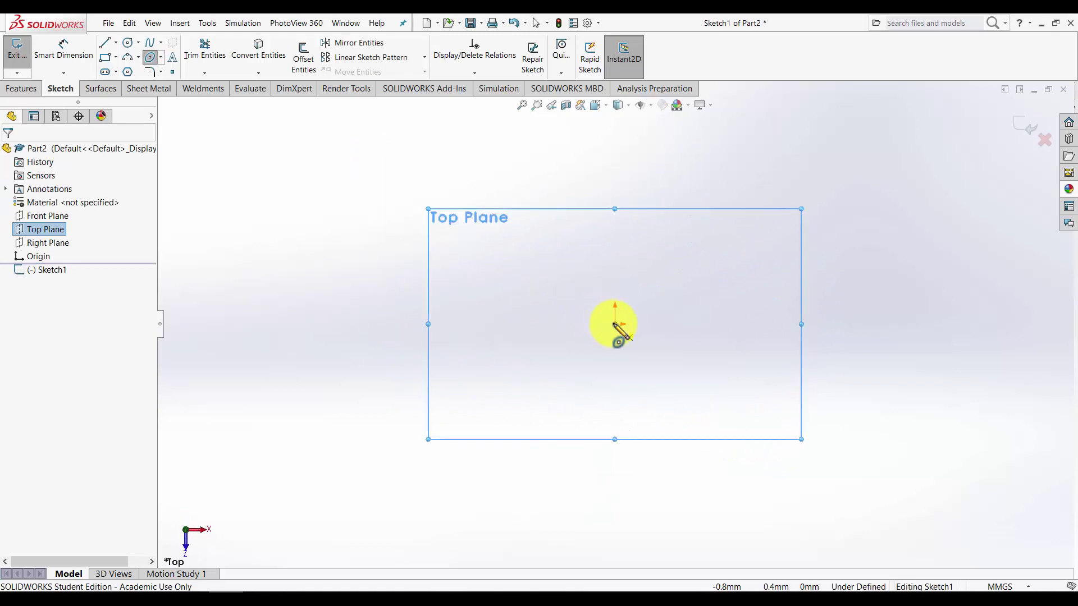
click(615, 325)
click(457, 324)
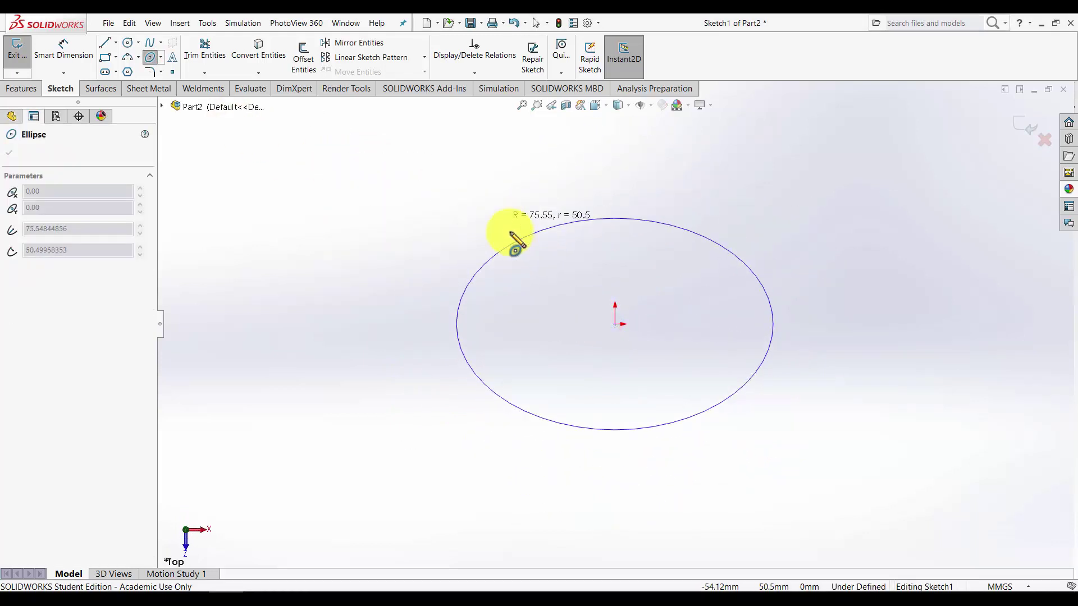
click(539, 255)
- Dimension the ellipse's axes to 100 and 55
click(63, 51)
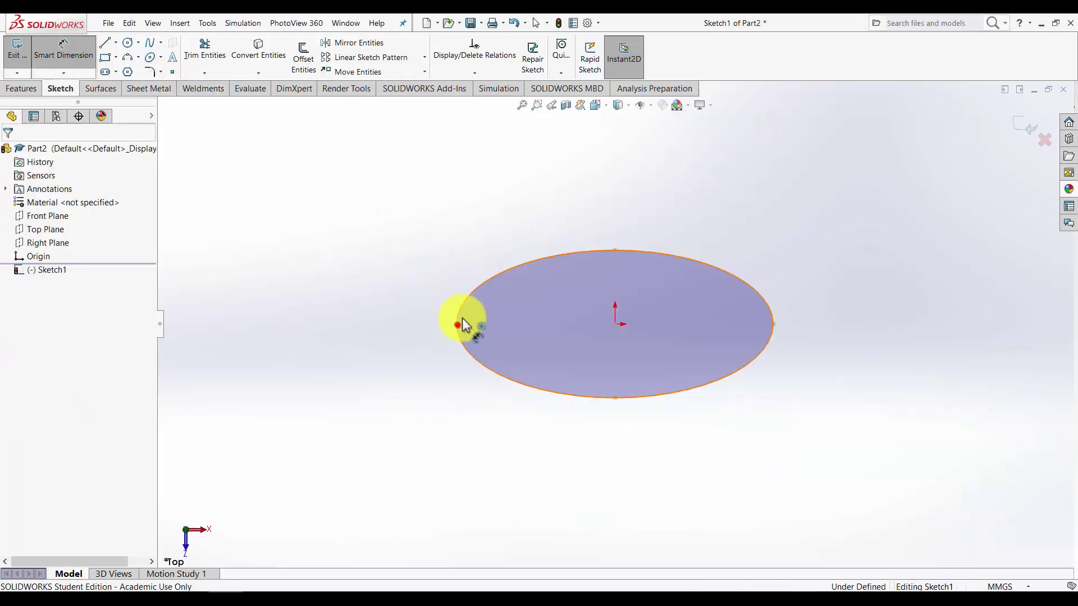
click(458, 324)
click(615, 252)
click(538, 223)
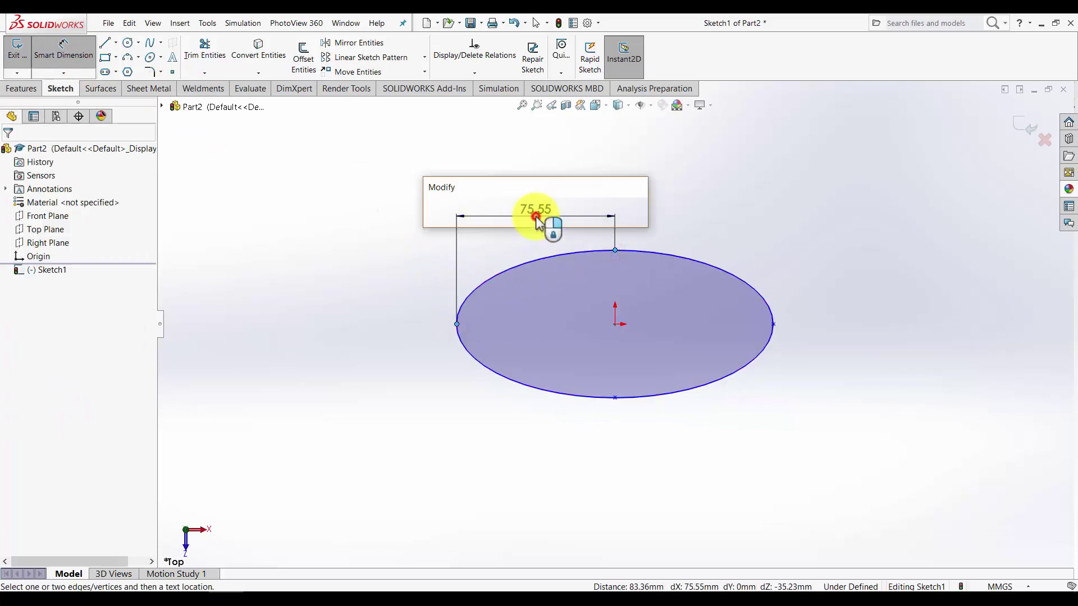
text(100)
key(Return)
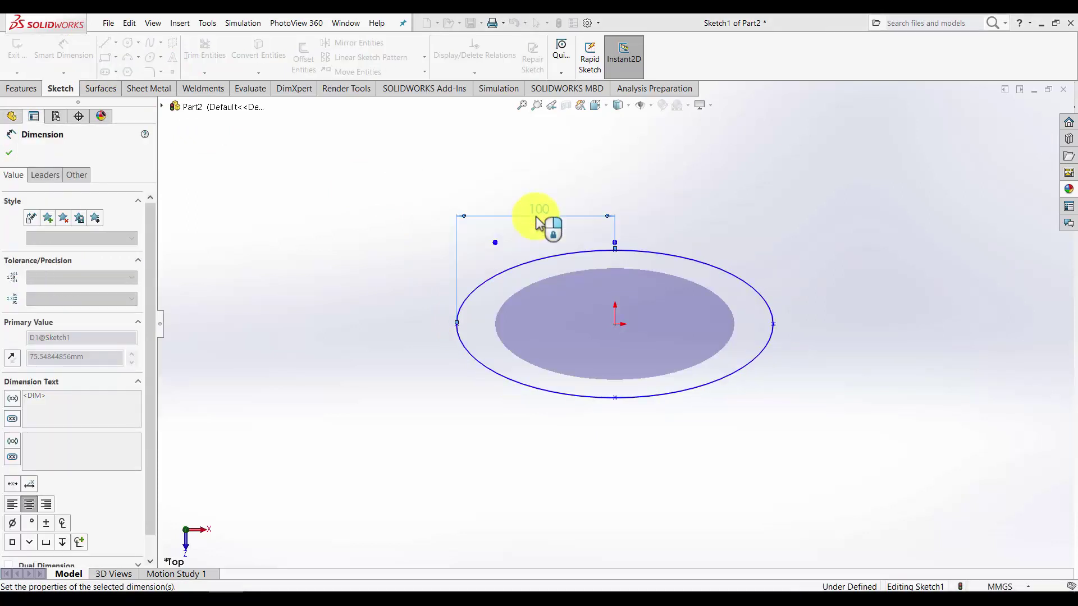
click(616, 251)
click(457, 328)
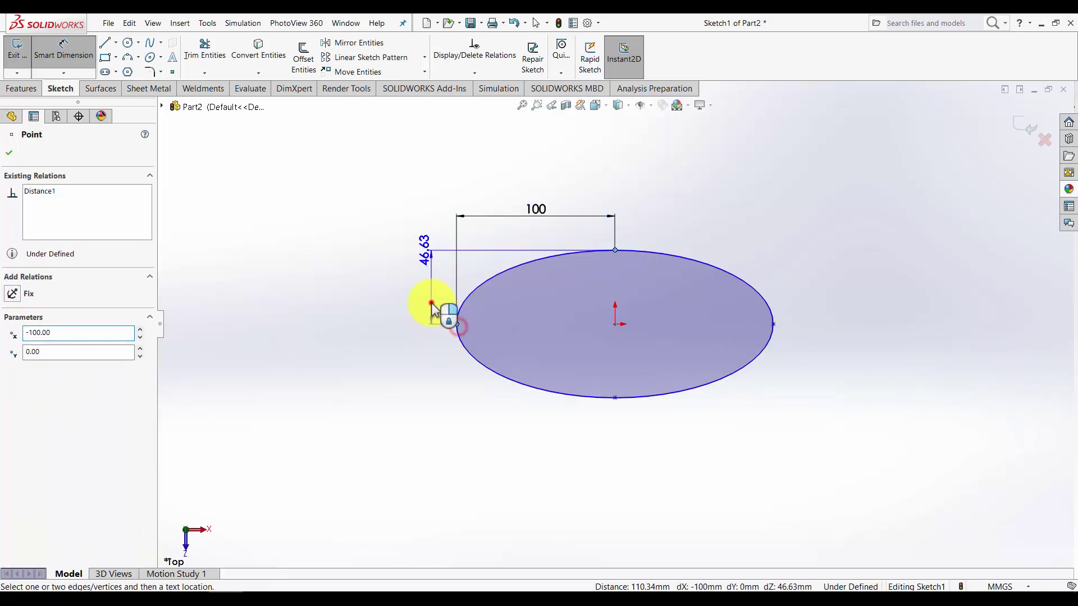
click(433, 306)
text(55)
key(Return)
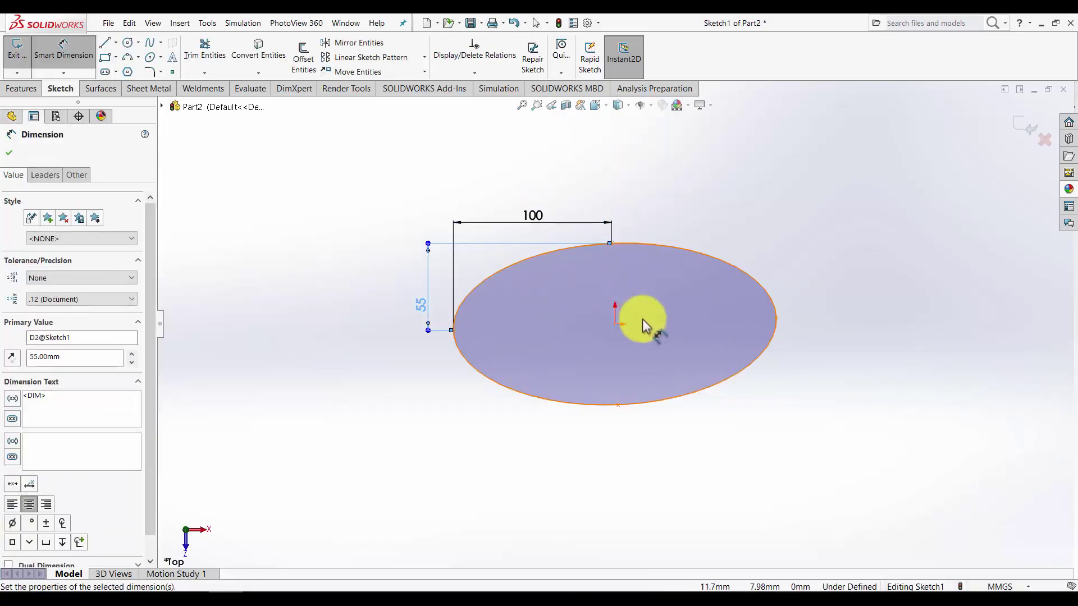
key(Escape)
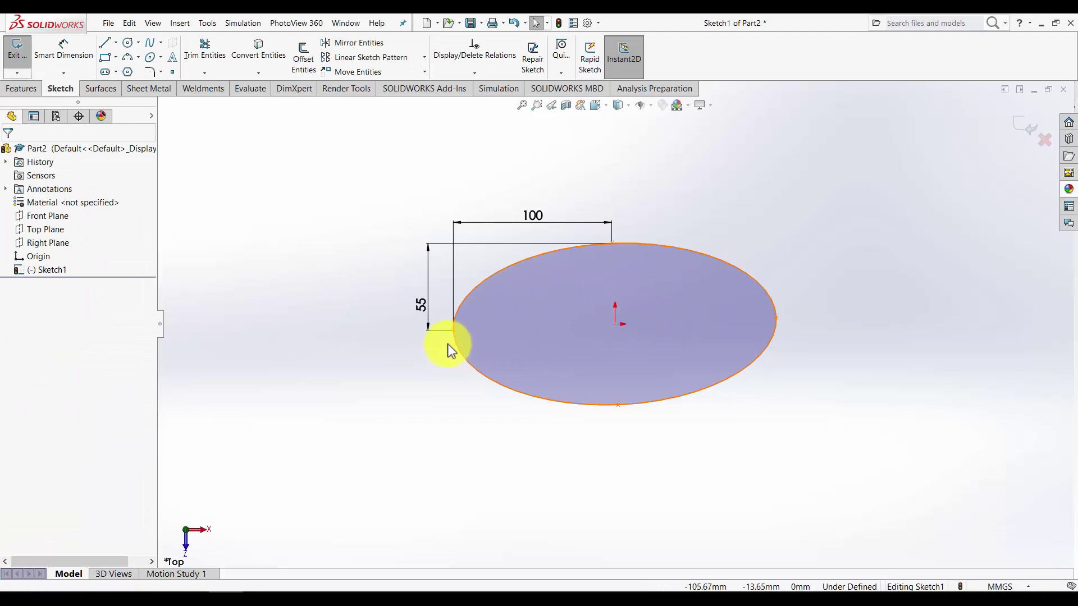
- Make the ellipse's side vertices horizontal to fully define it, then exit the sketch
click(453, 329)
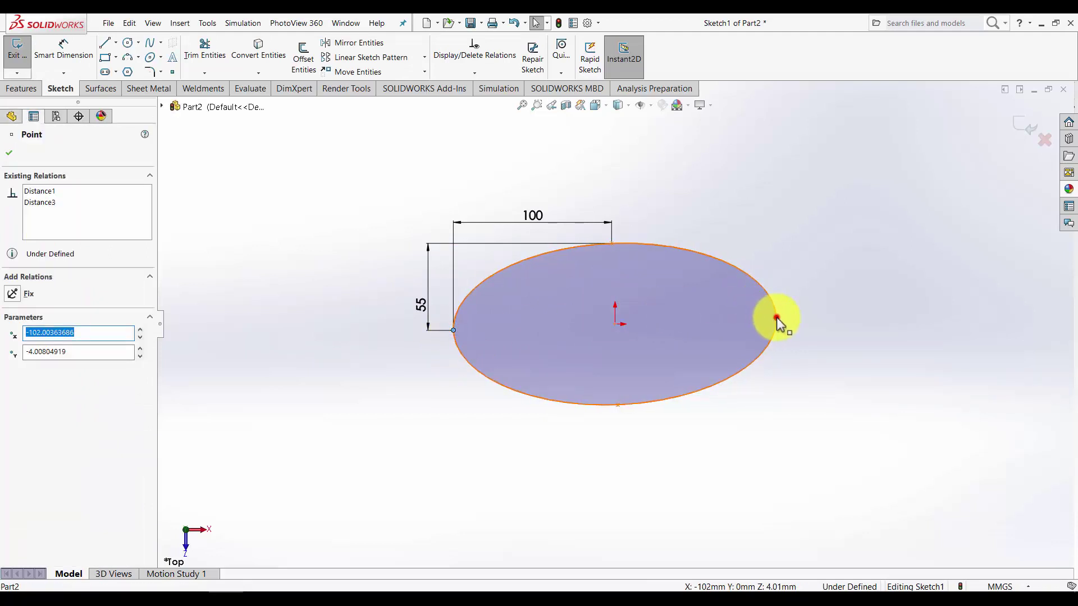
ctrl+click(776, 318)
click(12, 351)
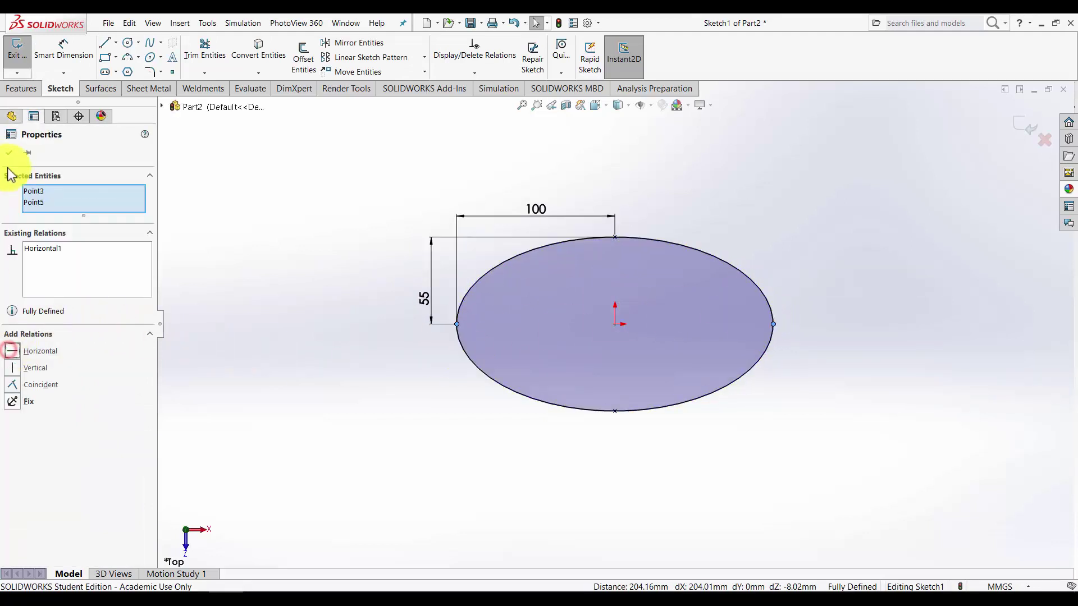
click(9, 154)
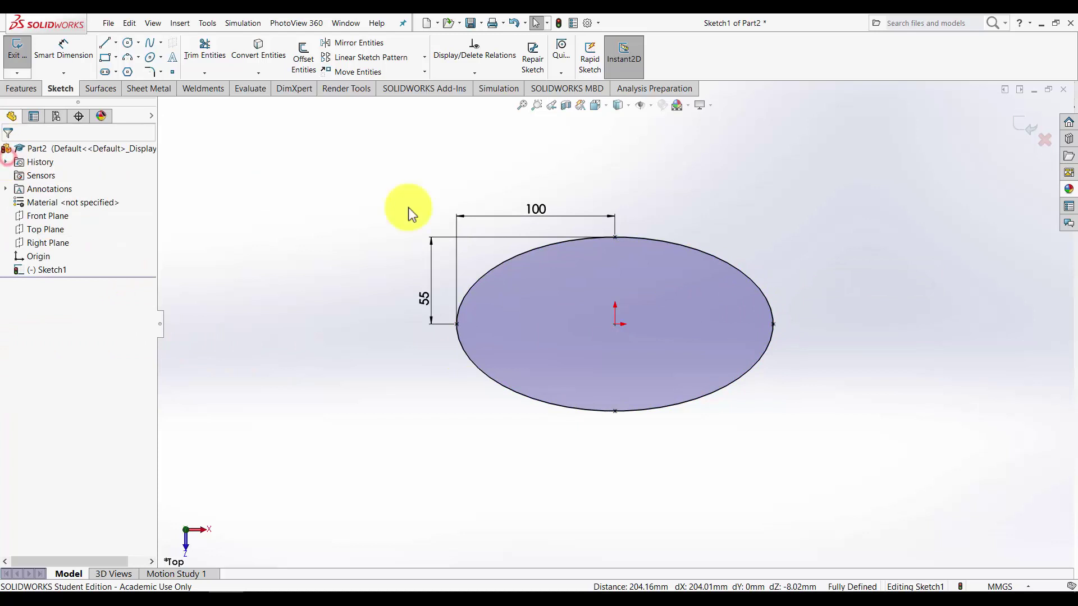
click(1022, 124)
- Create Plane1 as a reference plane offset 350 mm from the Top Plane
mouse_move(674, 288)
middle_down()
mouse_move(691, 248)
mouse_move(634, 197)
mouse_move(656, 206)
mouse_move(631, 271)
middle_up()
click(493, 233)
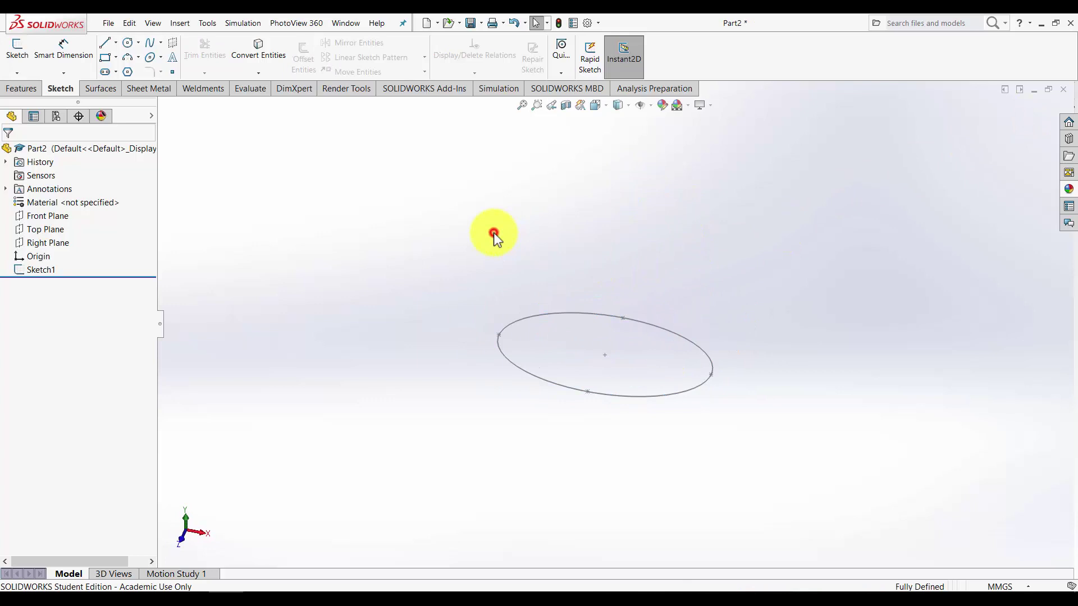
click(21, 88)
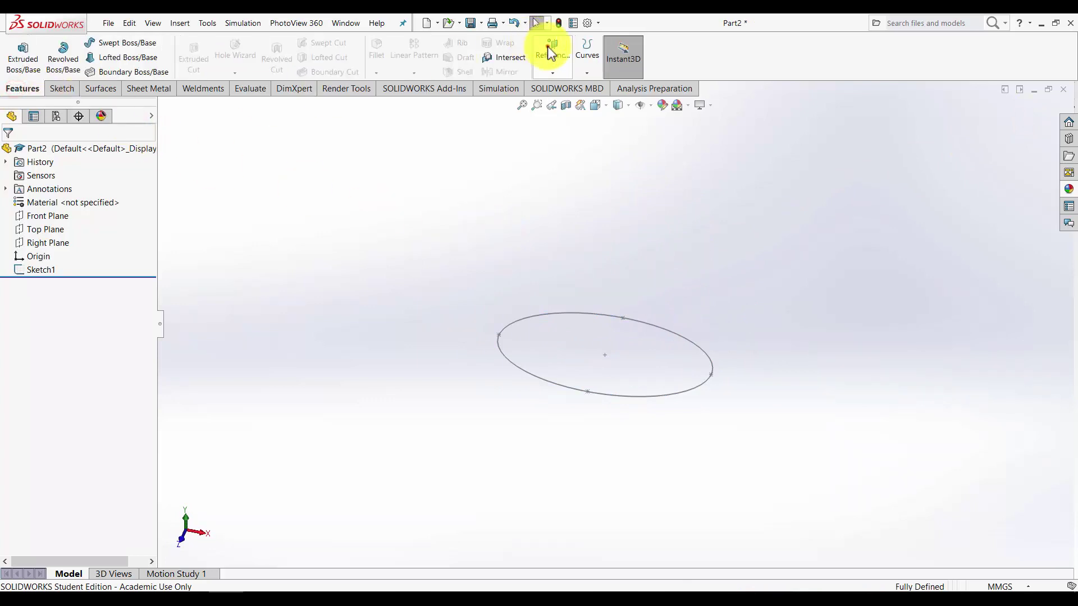
click(554, 73)
click(574, 86)
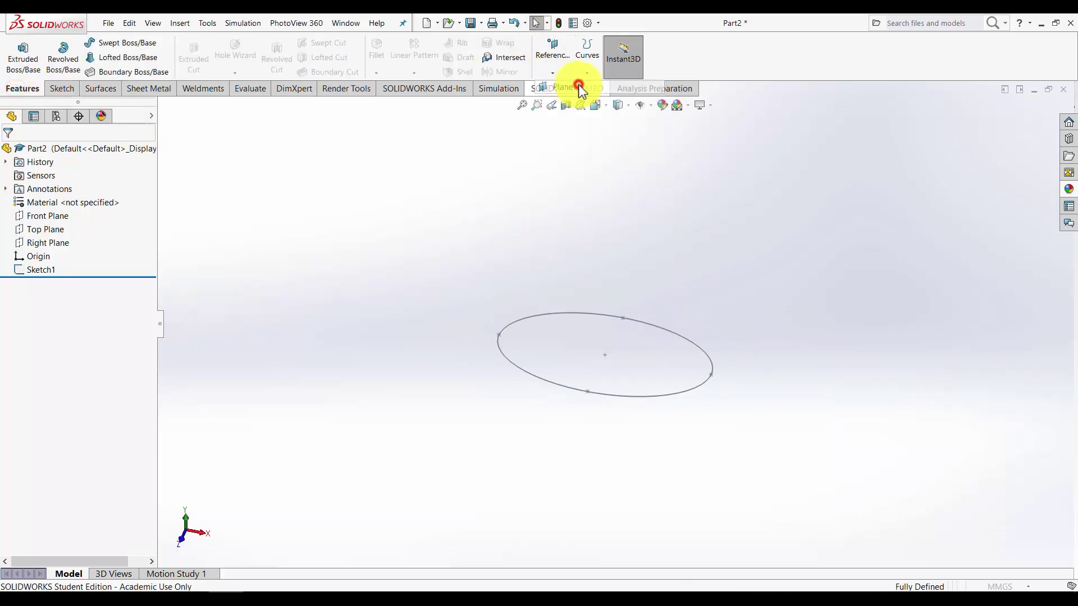
click(163, 106)
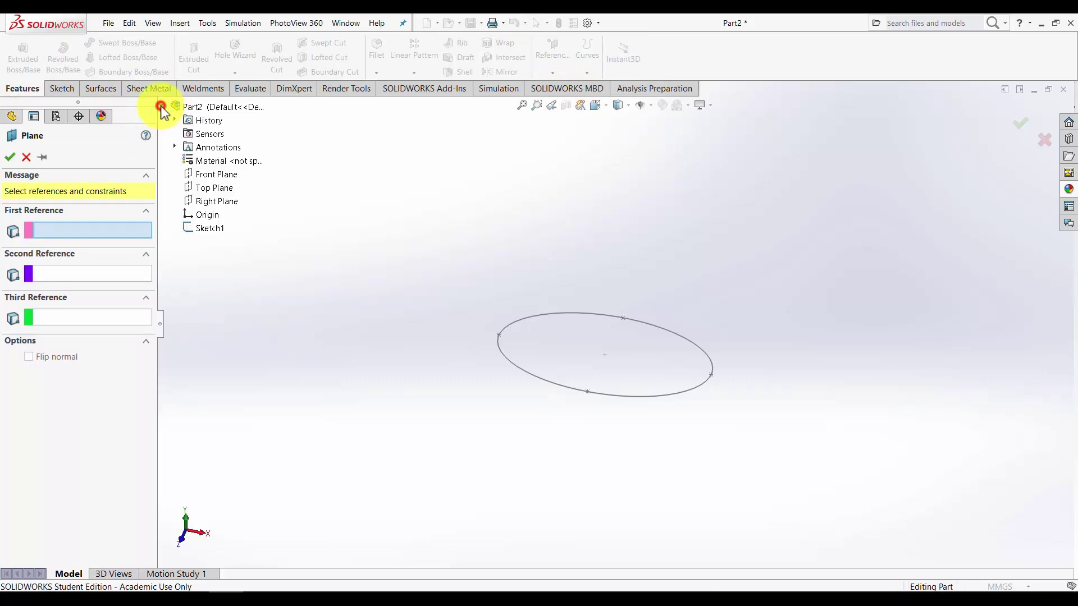
click(209, 186)
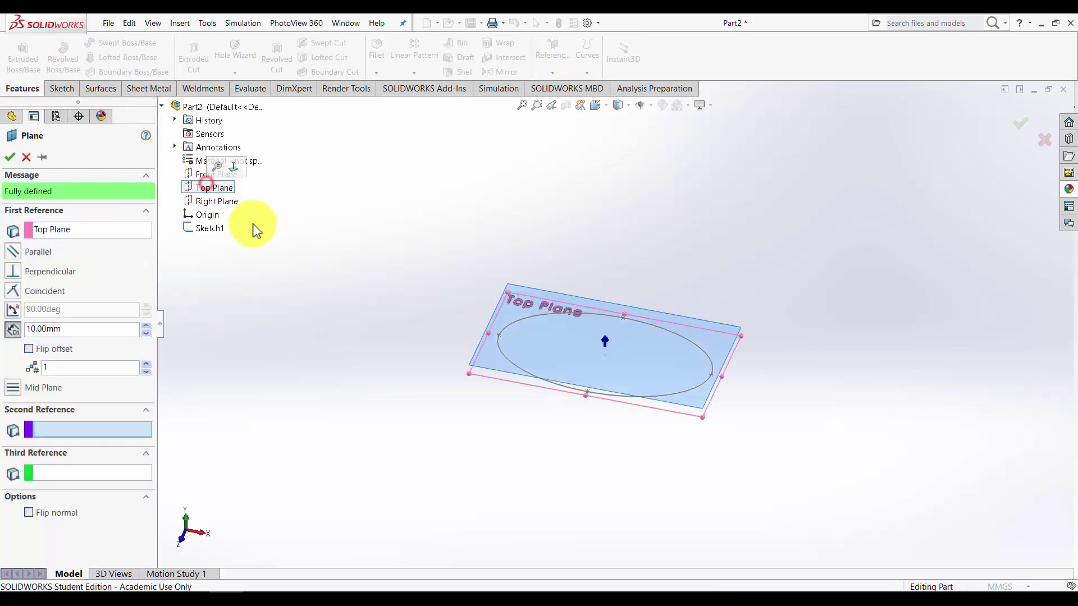
double_click(73, 330)
text(350)
key(Return)
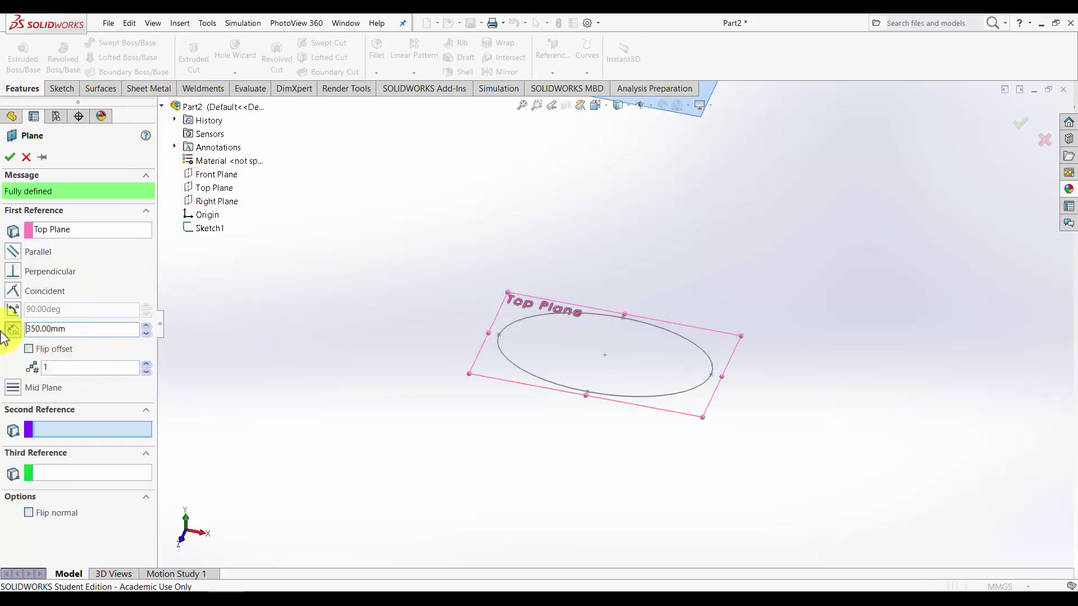
click(1023, 125)
mouse_move(775, 234)
middle_down()
mouse_move(681, 242)
mouse_move(607, 200)
mouse_move(628, 236)
middle_up()
scroll(630, 240, down, 3)
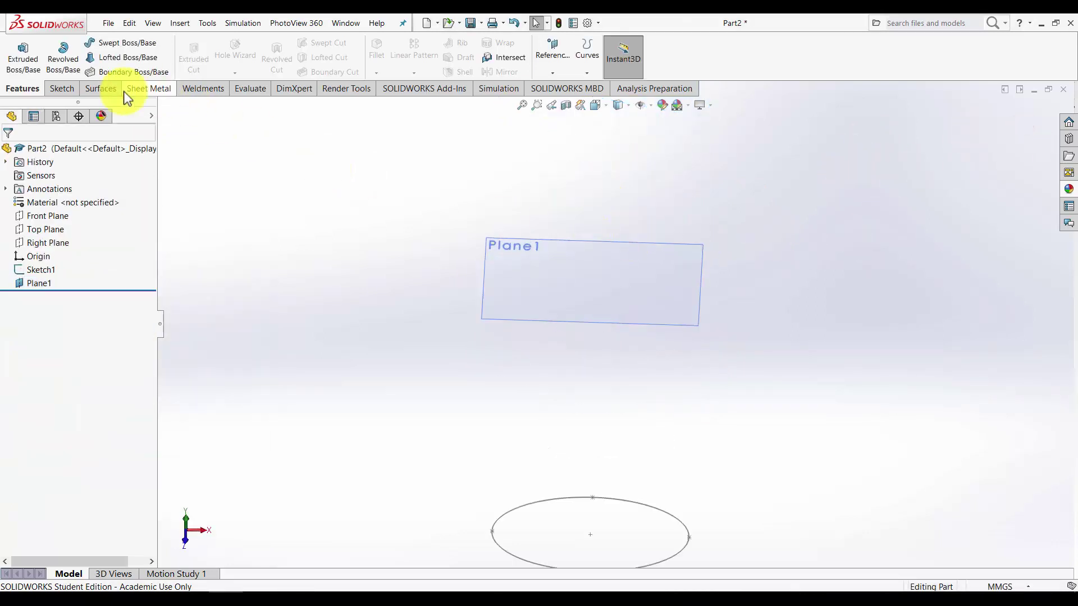
- Sketch a smaller ellipse centred at the origin on Plane1
click(626, 240)
click(674, 209)
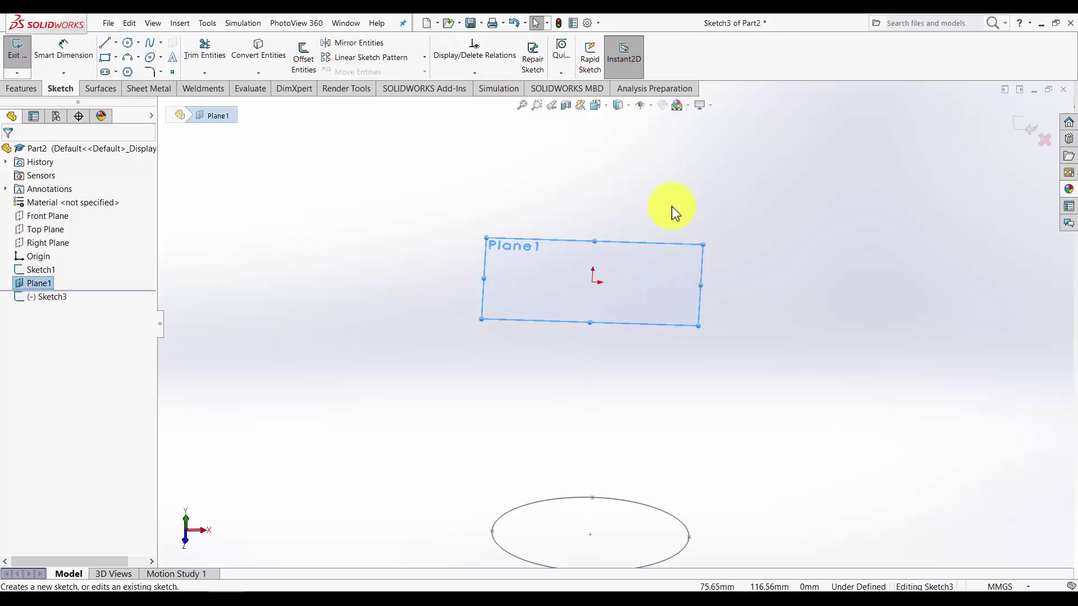
key(space)
key(ctrl+8)
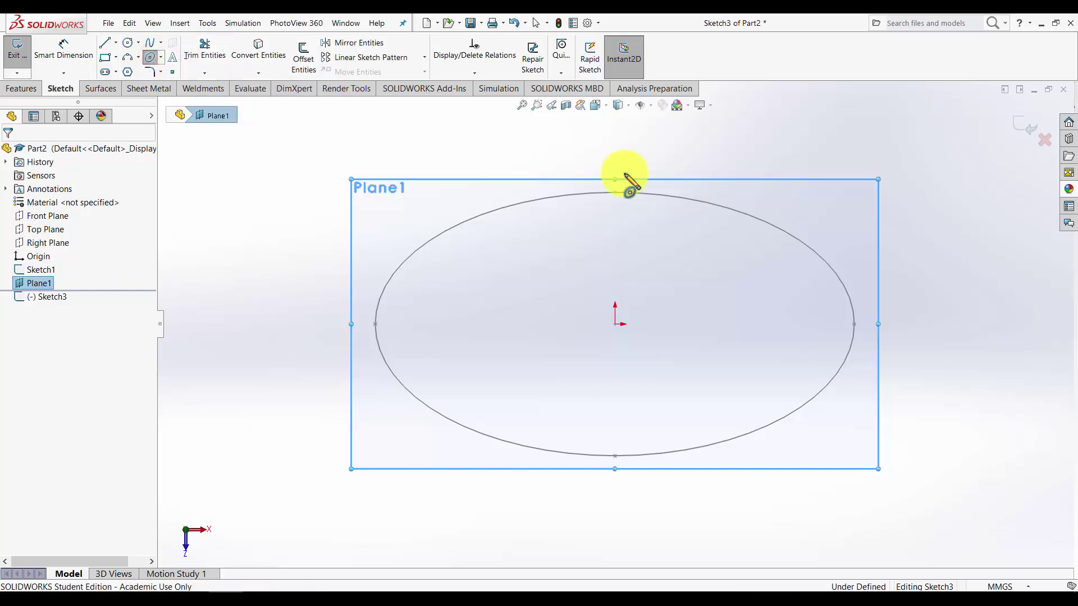
click(615, 325)
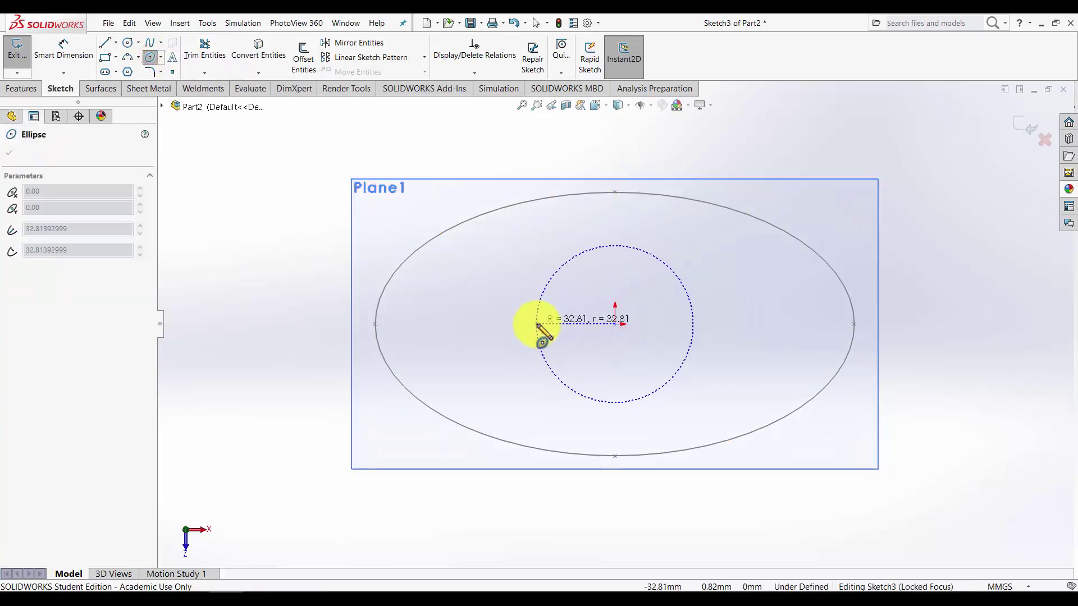
click(537, 325)
click(578, 264)
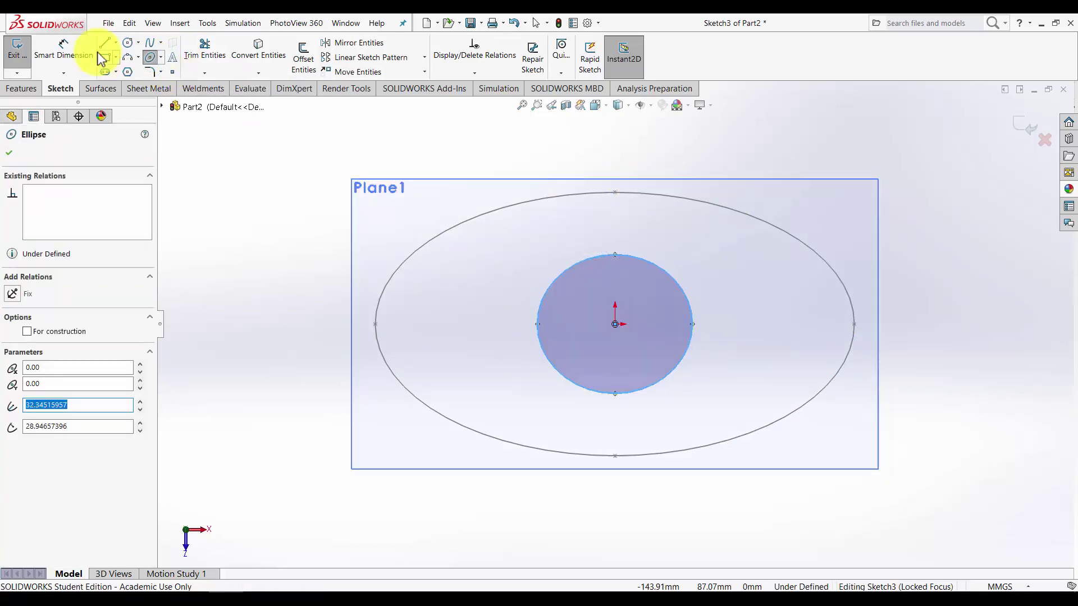
- Dimension the small ellipse's width to 50
click(64, 47)
click(536, 324)
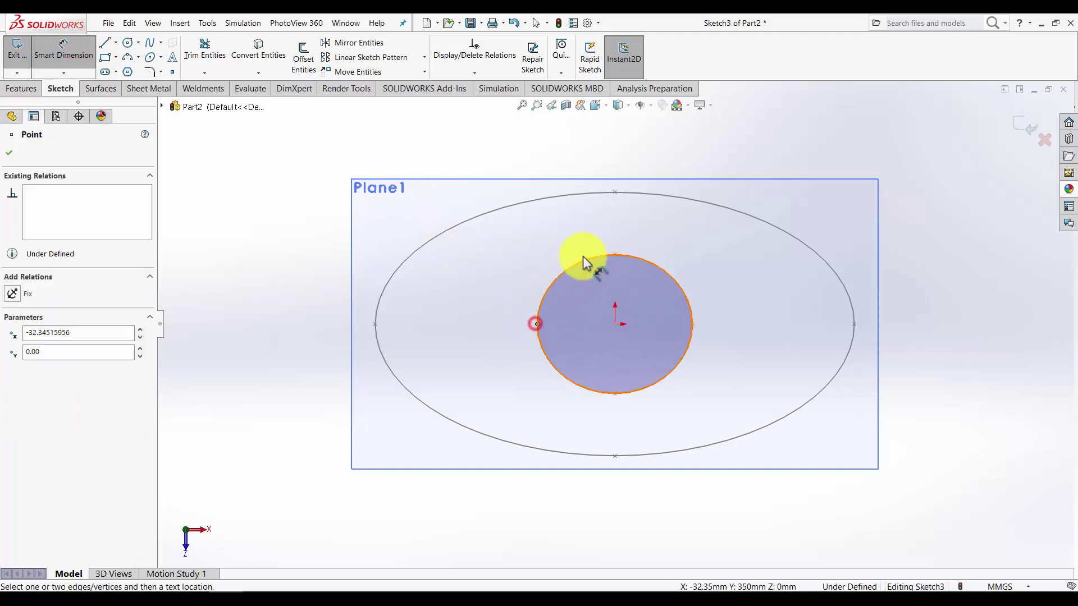
click(616, 259)
click(580, 228)
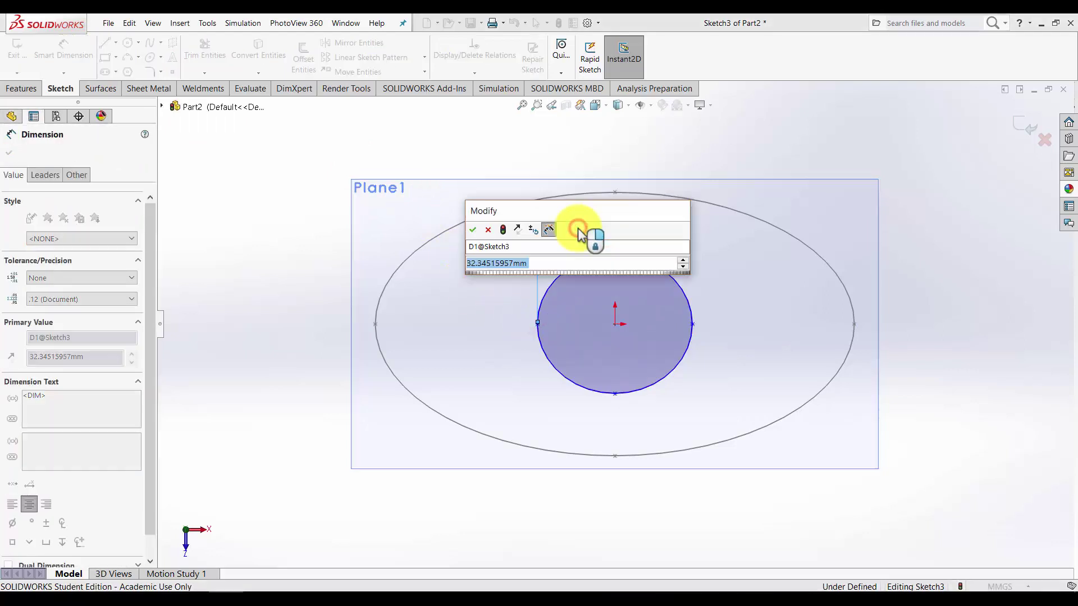
text(50)
key(Return)
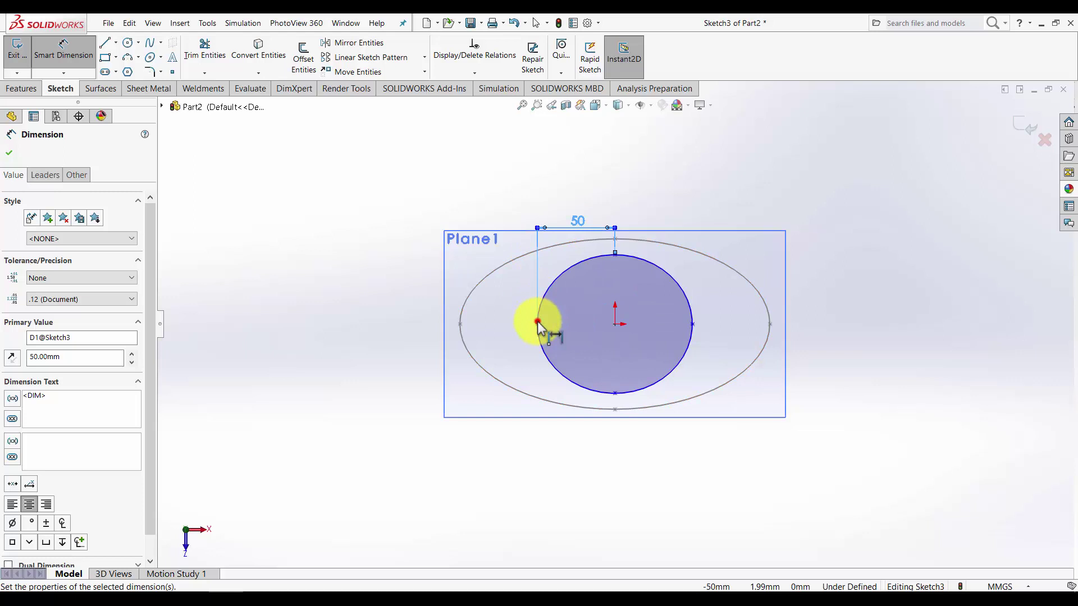
click(537, 323)
key(Escape)
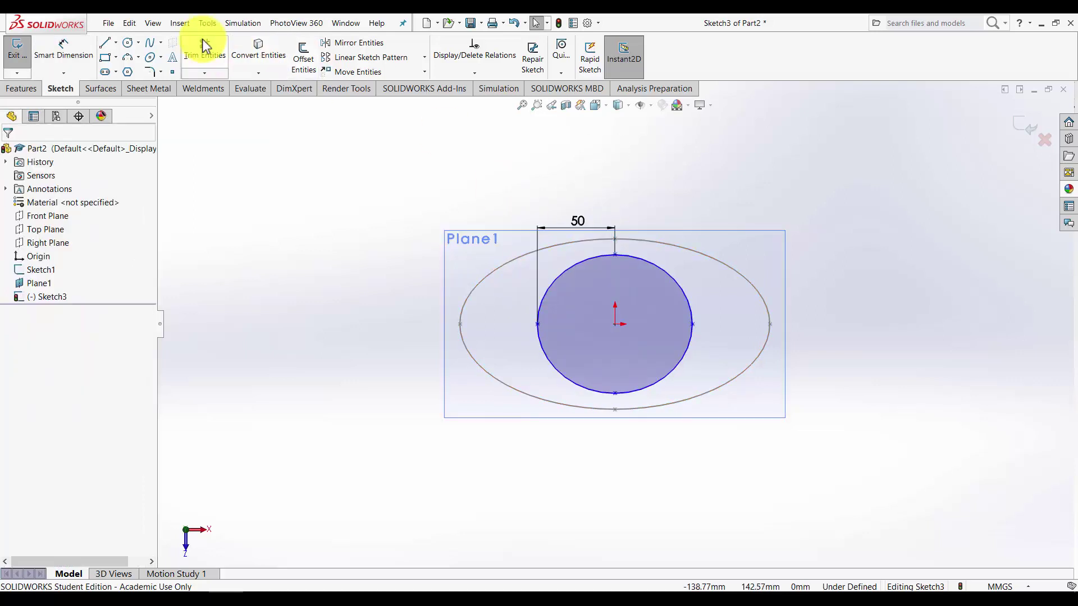
- Dimension the small ellipse's height to 25
click(75, 51)
click(537, 324)
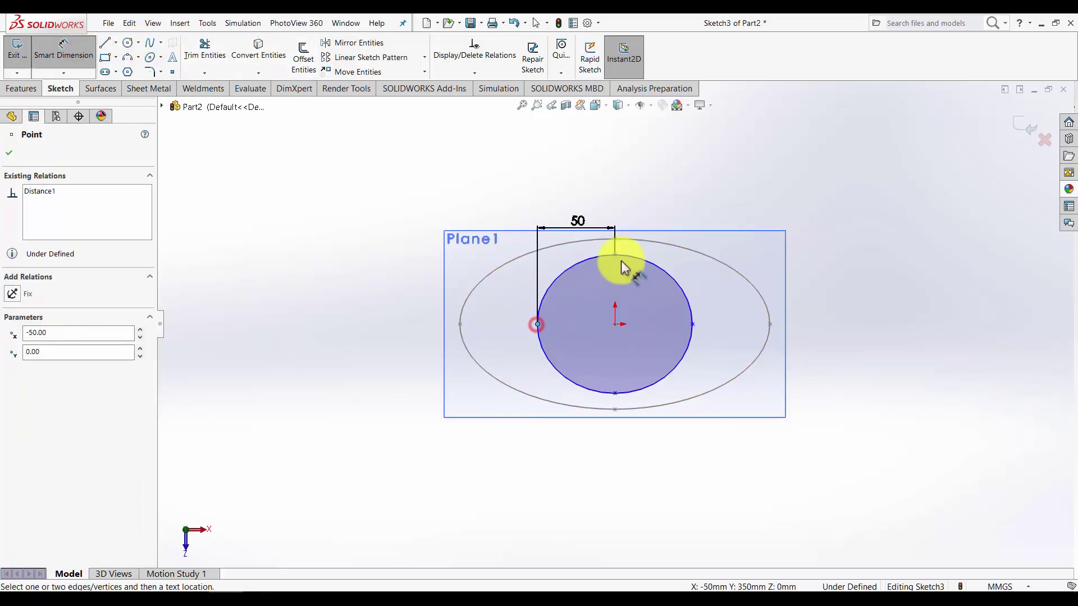
click(617, 256)
click(420, 292)
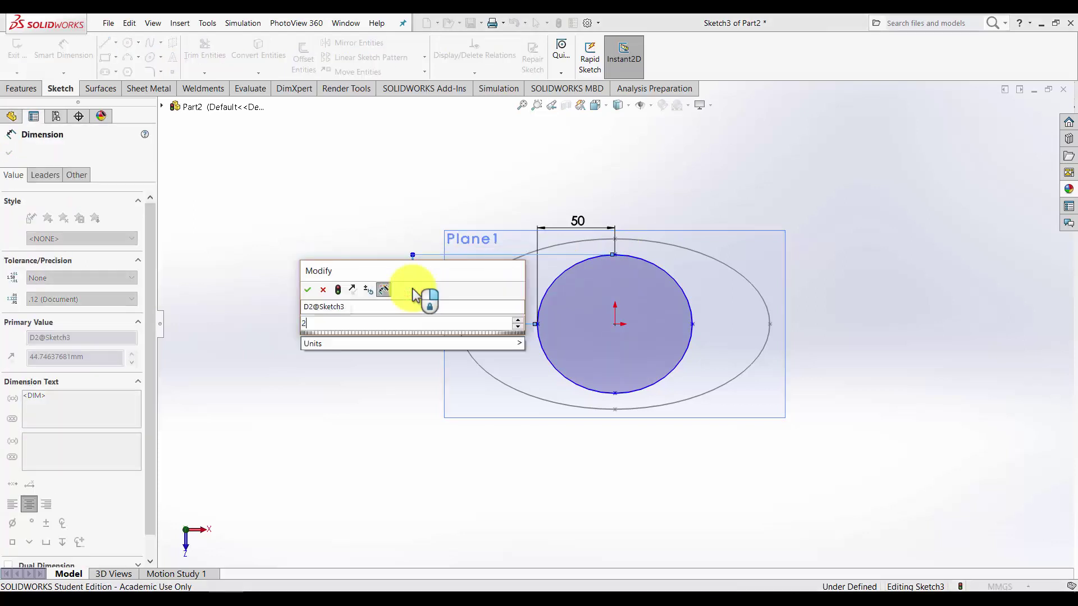
text(25)
key(Return)
key(Escape)
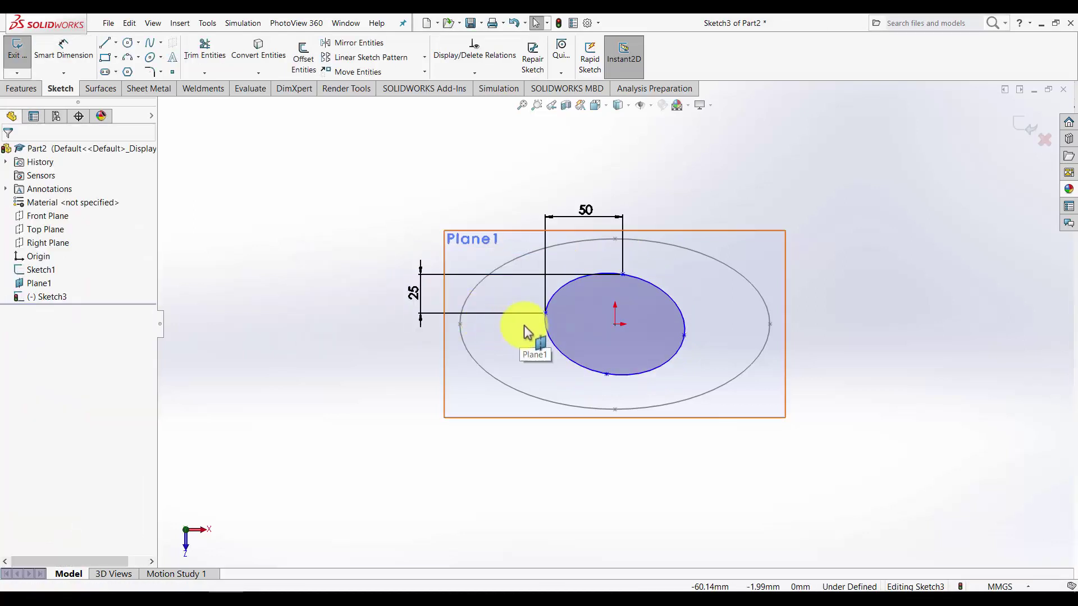
- Make the ellipse's side points horizontal to fully define it and exit the sketch
click(546, 313)
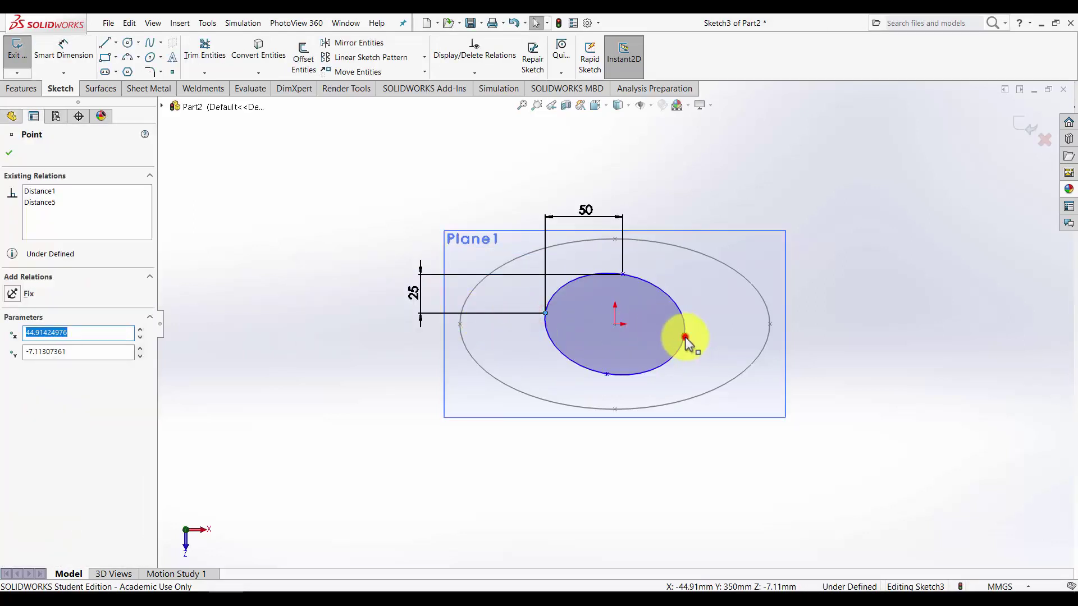
ctrl+click(684, 335)
click(17, 351)
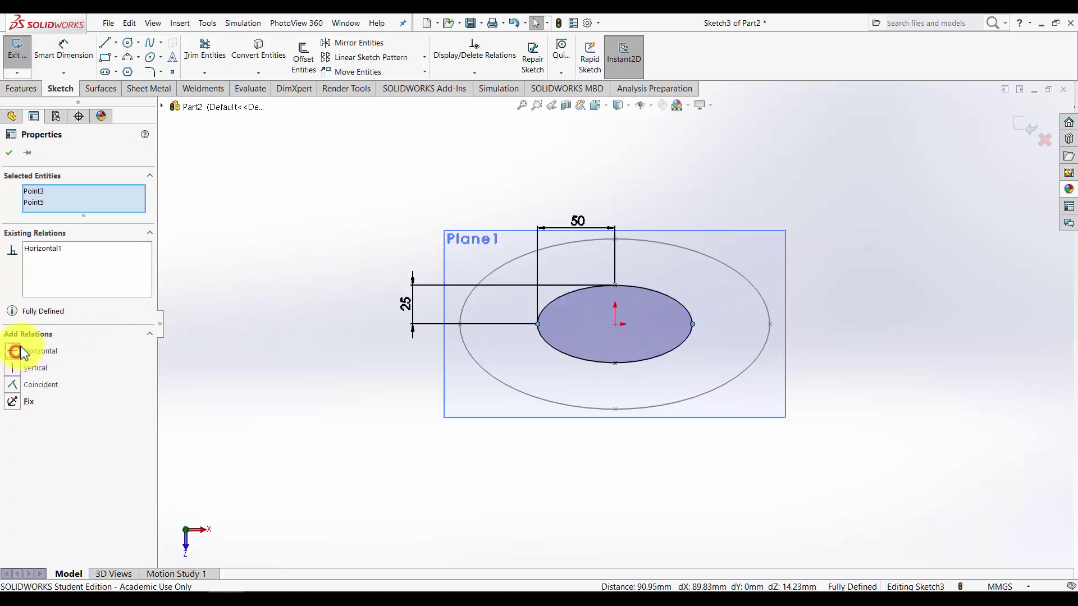
click(9, 152)
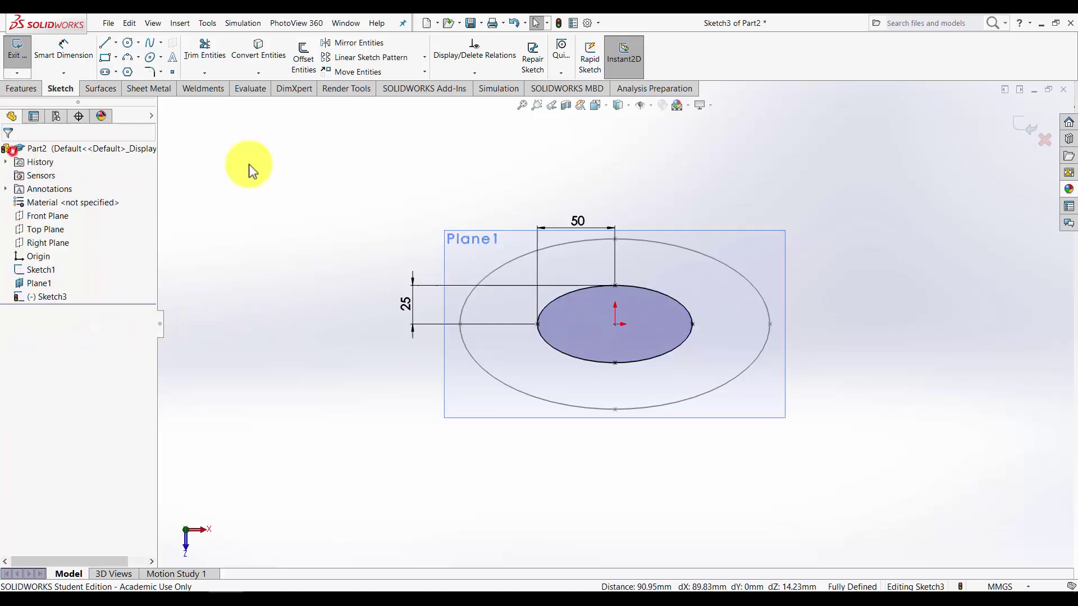
click(1039, 128)
- Hide Plane1 to see both ellipses in 3D
mouse_move(695, 336)
middle_down()
mouse_move(672, 247)
mouse_move(678, 197)
middle_up()
right_click(680, 214)
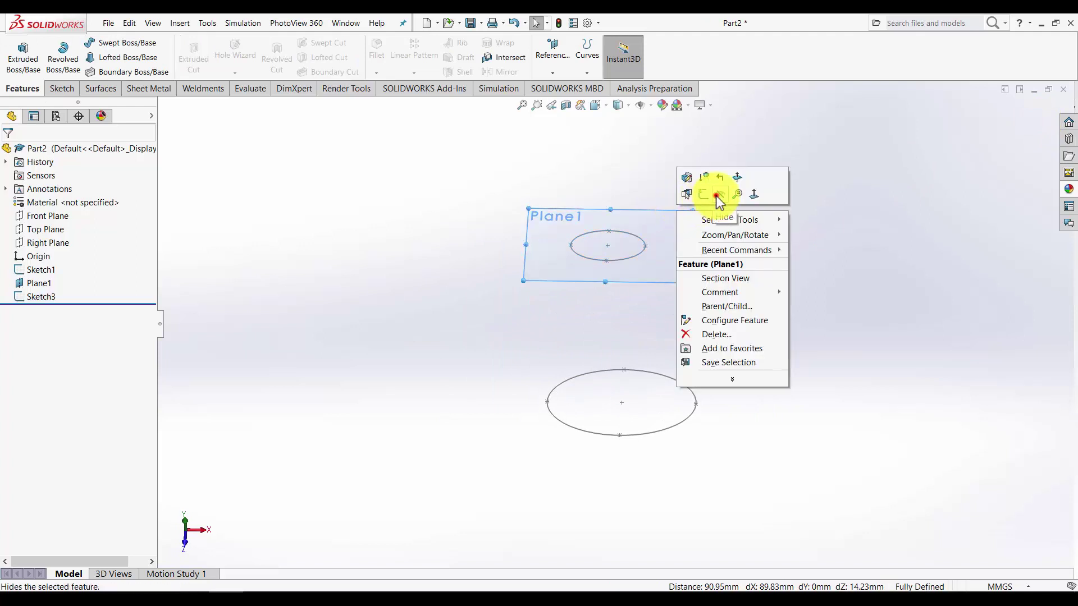
click(717, 196)
mouse_move(446, 311)
middle_down()
mouse_move(489, 264)
mouse_move(488, 287)
mouse_move(539, 341)
middle_up()
click(104, 90)
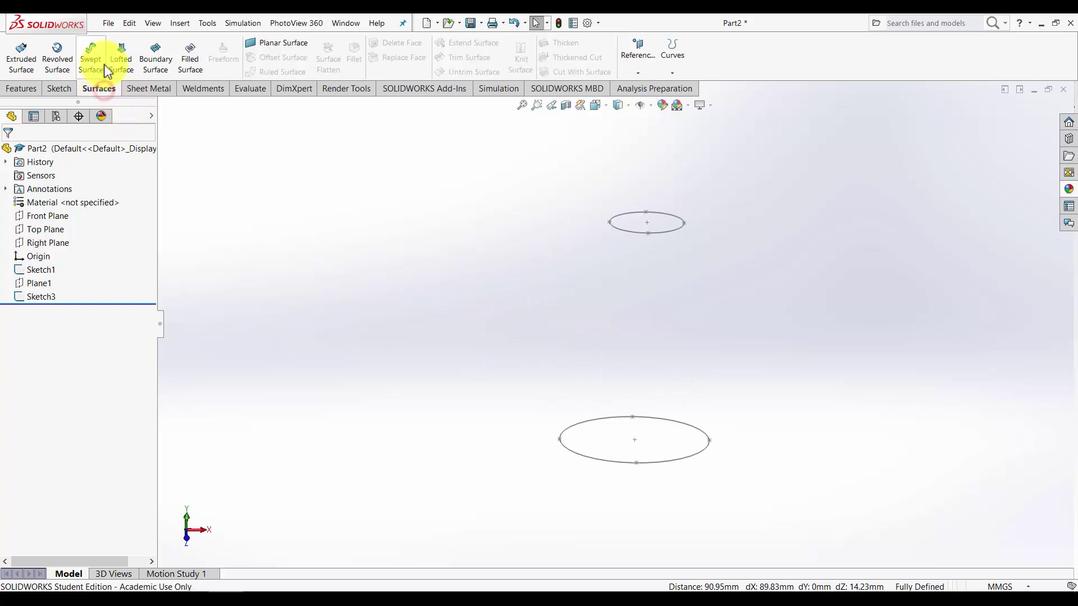
click(121, 59)
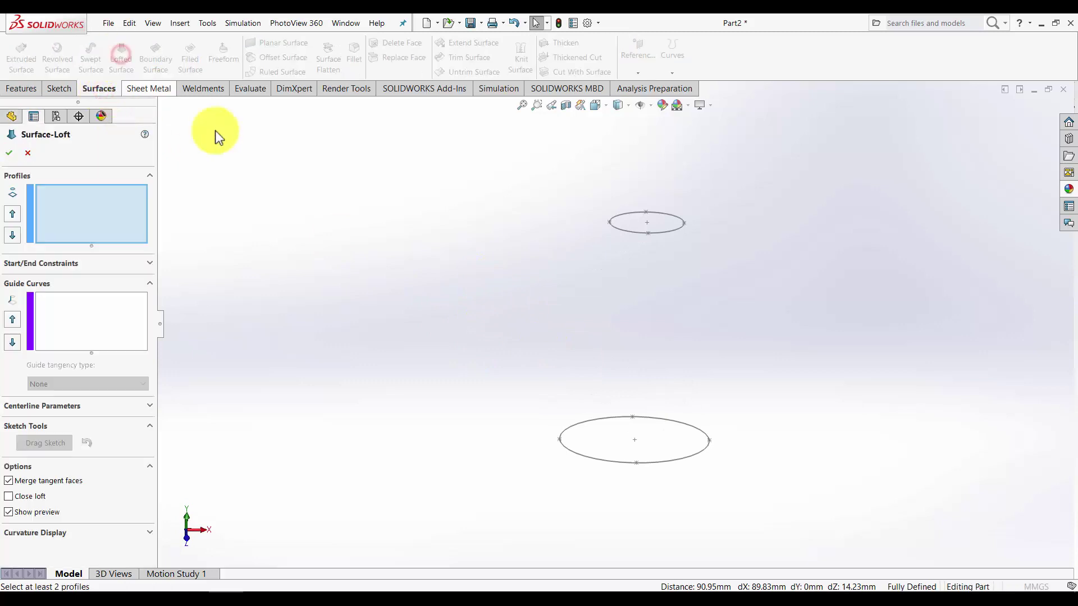
click(580, 453)
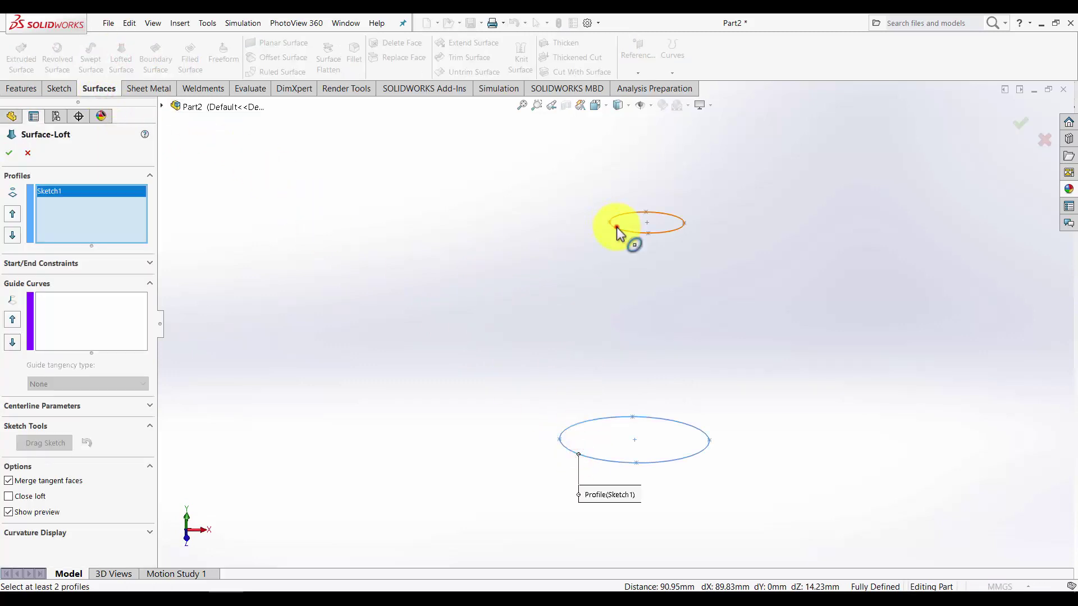
click(616, 226)
scroll(609, 270, down, 3)
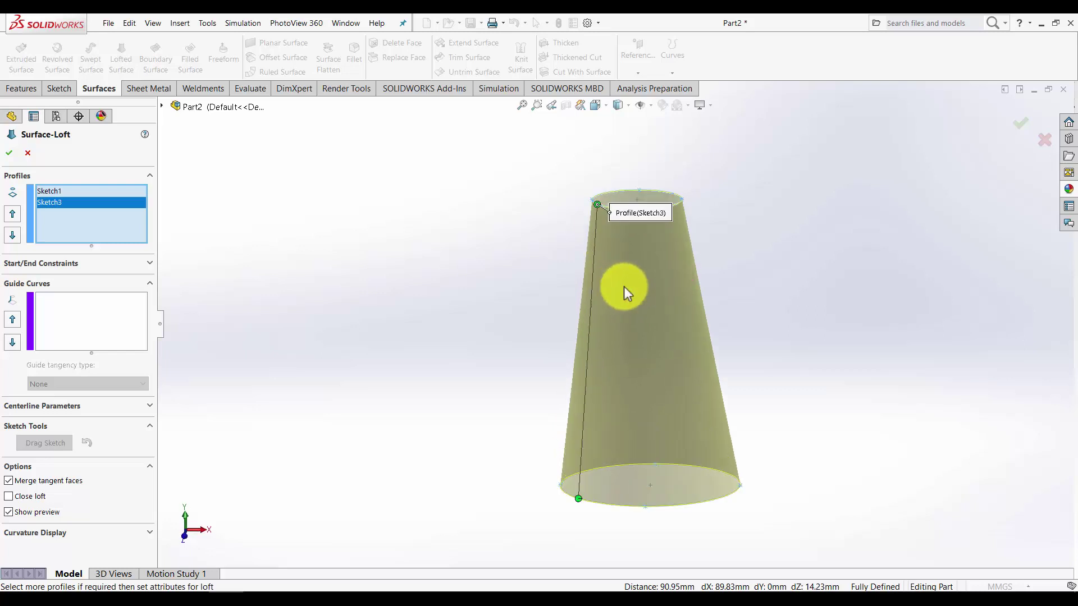
scroll(624, 286, up, 2)
scroll(686, 358, down, 2)
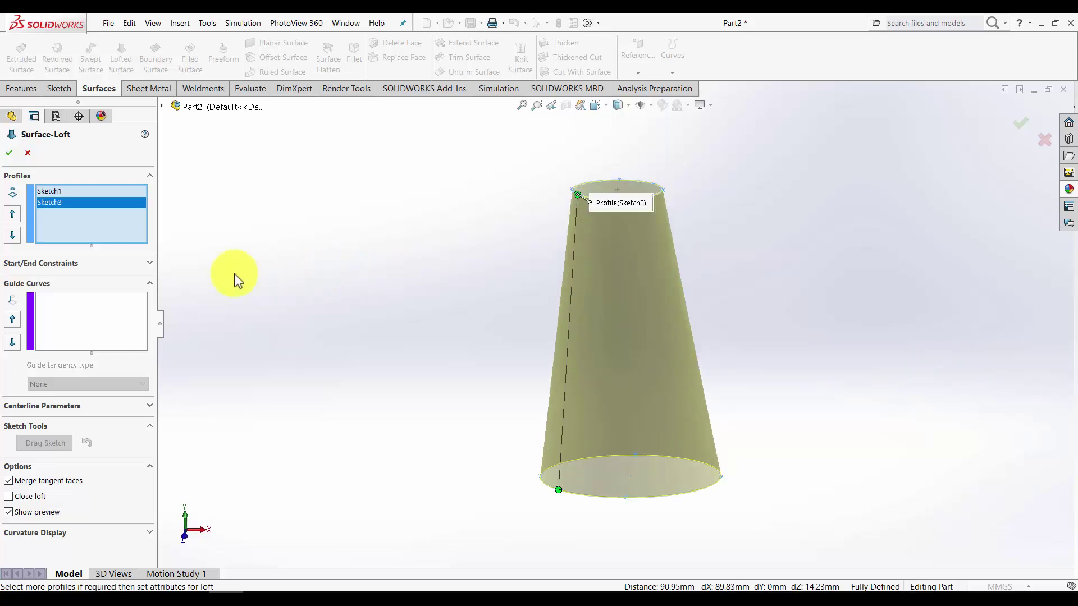
click(106, 264)
click(58, 293)
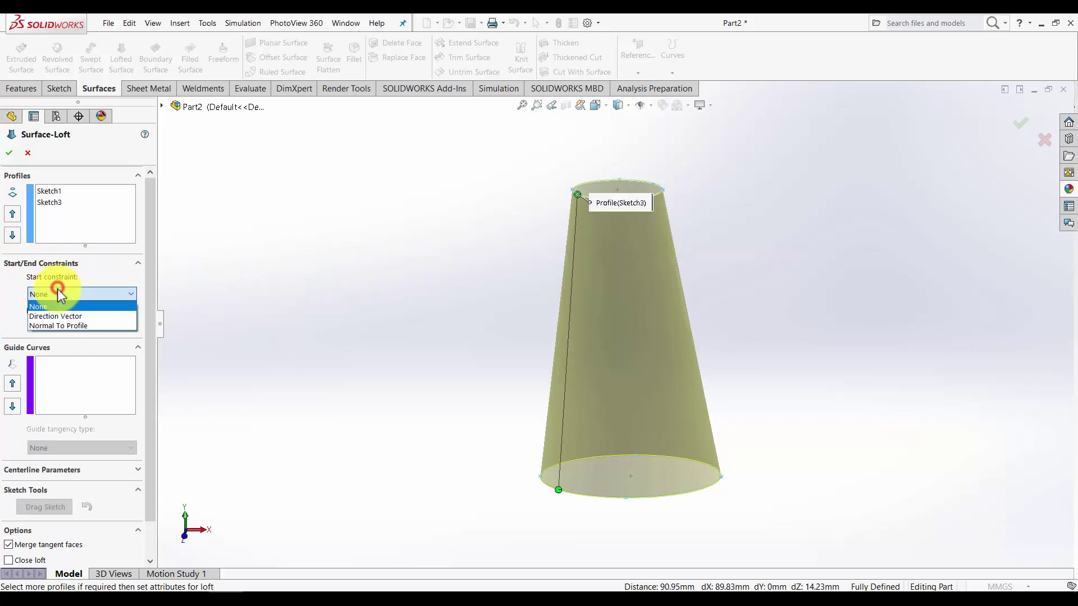
click(60, 325)
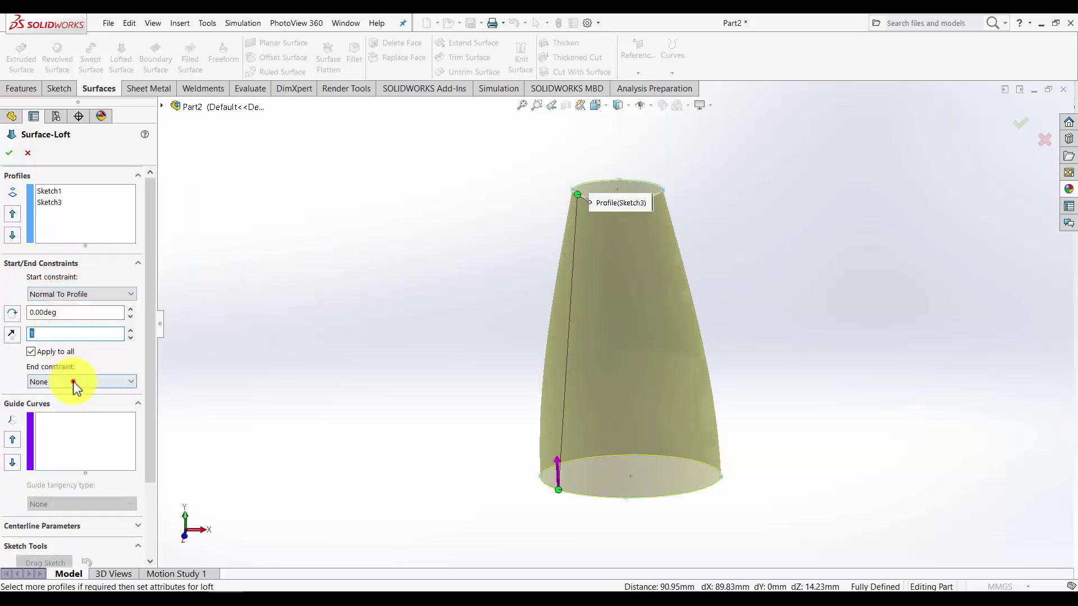
click(76, 381)
click(103, 411)
middle_drag(423, 366, 426, 295)
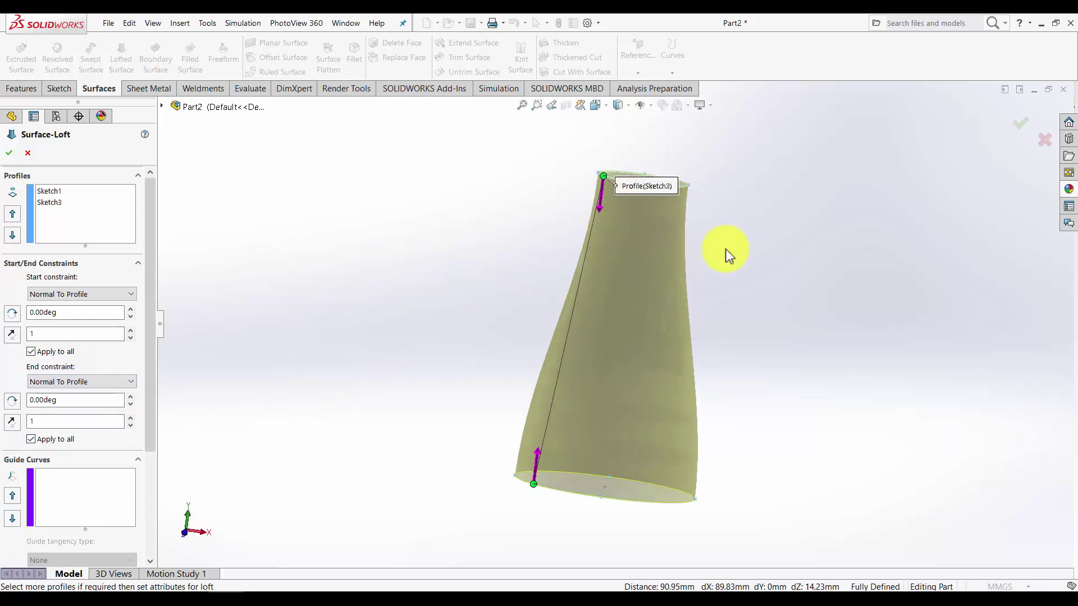
- Cancel the lofted surface and start a sketch on the Front Plane, viewed head-on
click(1042, 139)
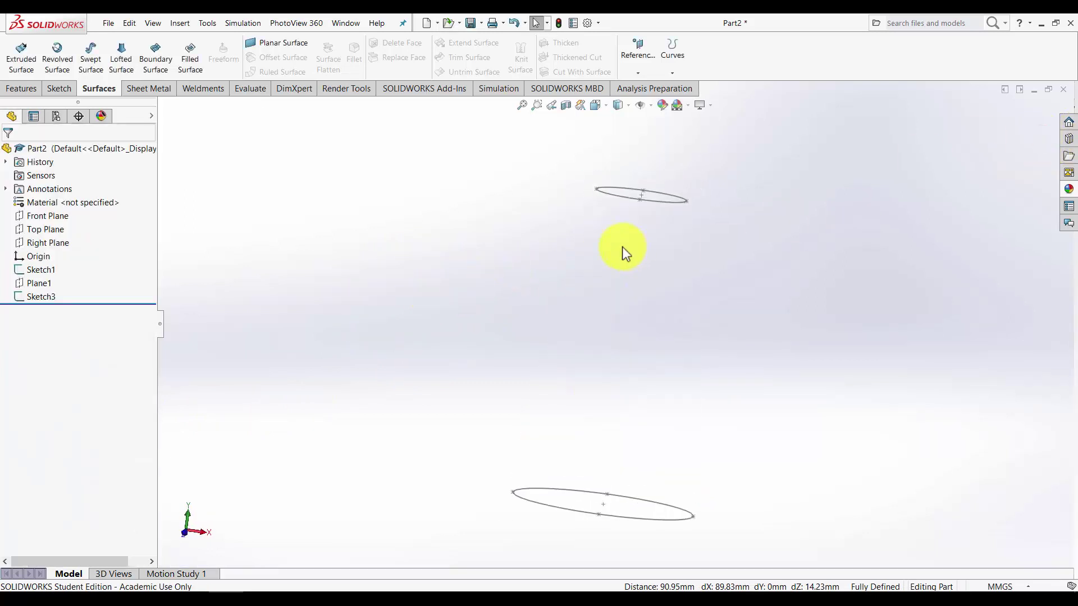
click(35, 216)
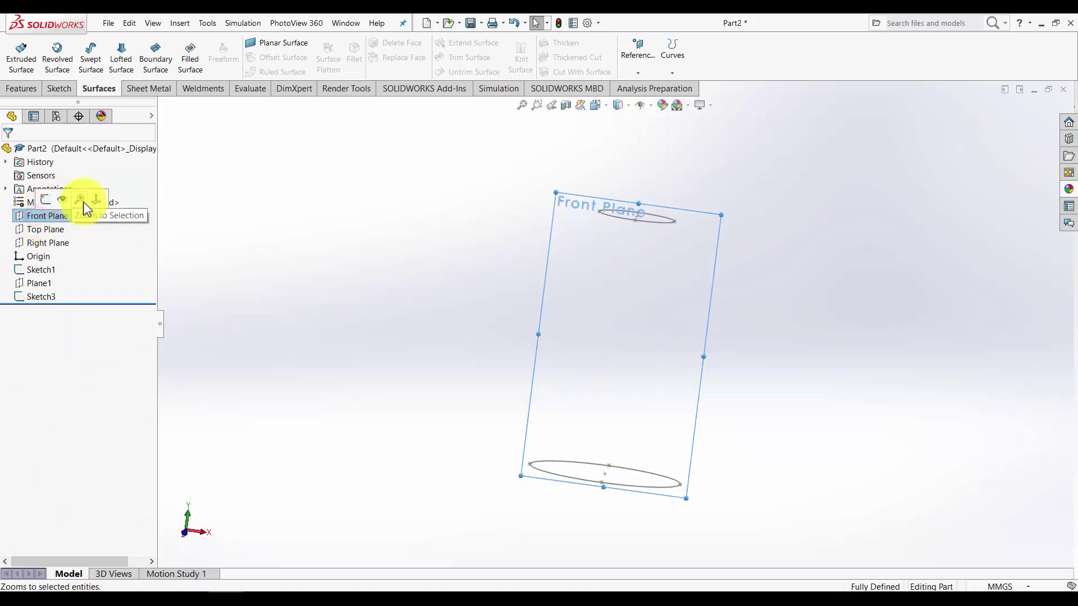
click(36, 202)
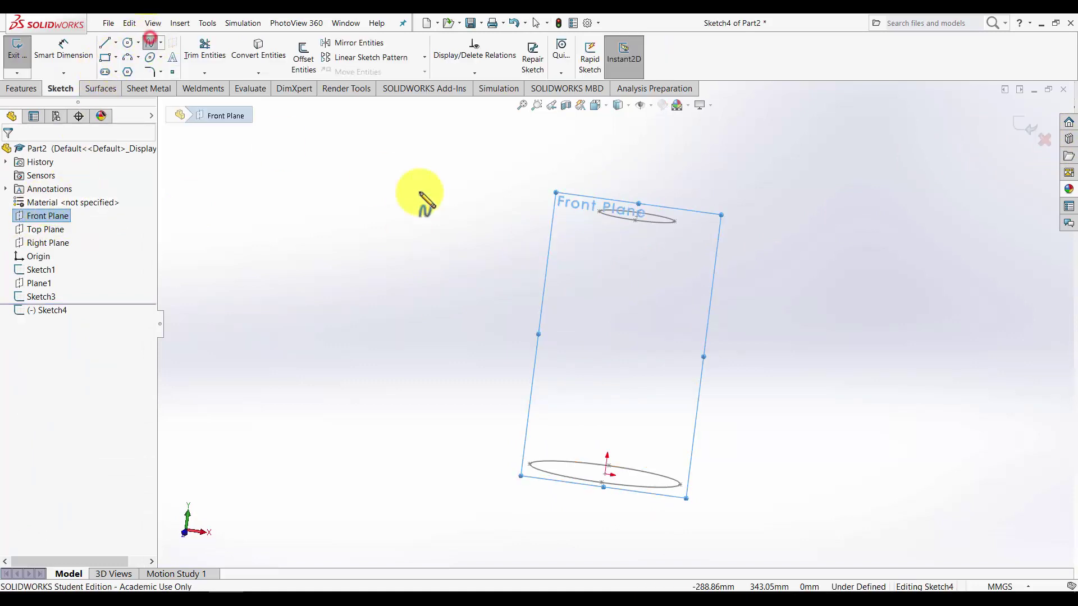
key(space)
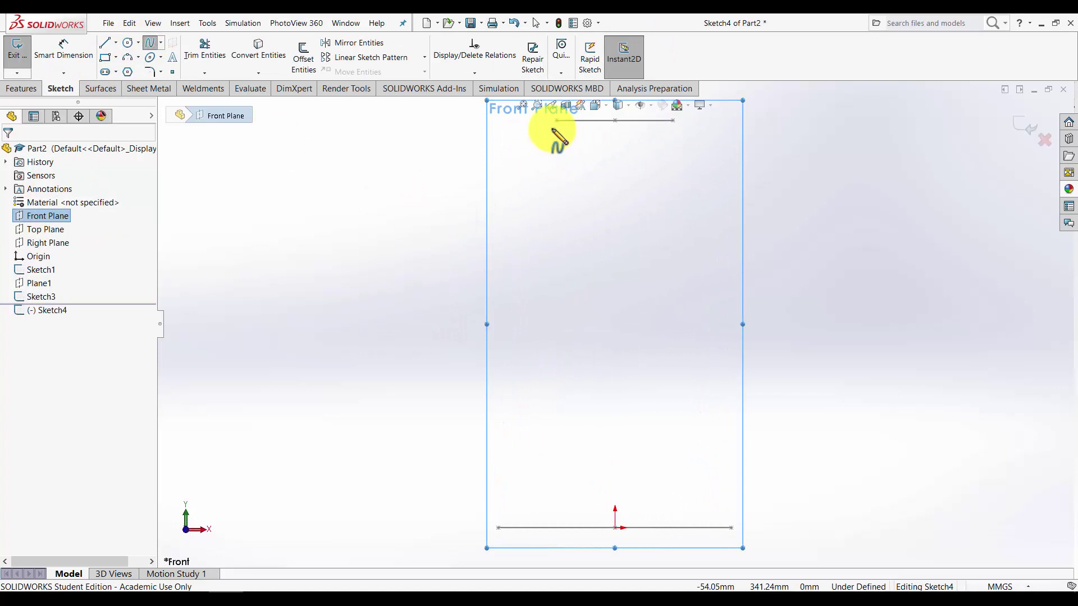
- Draw a wavy six-point spline from the top ellipse down to the bottom ellipse
click(548, 124)
click(529, 158)
click(551, 203)
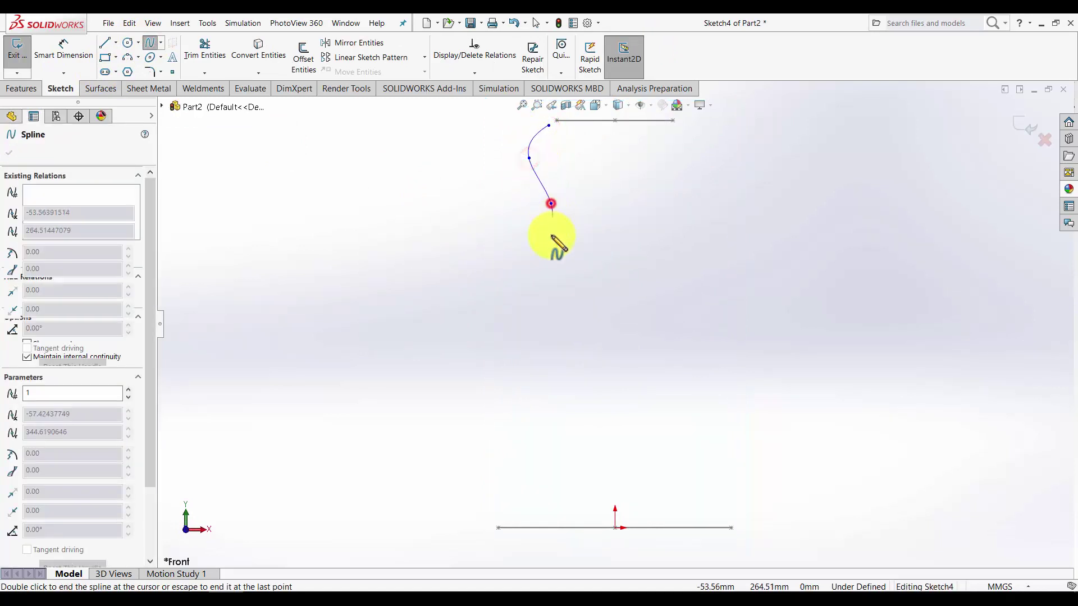
click(494, 289)
click(441, 378)
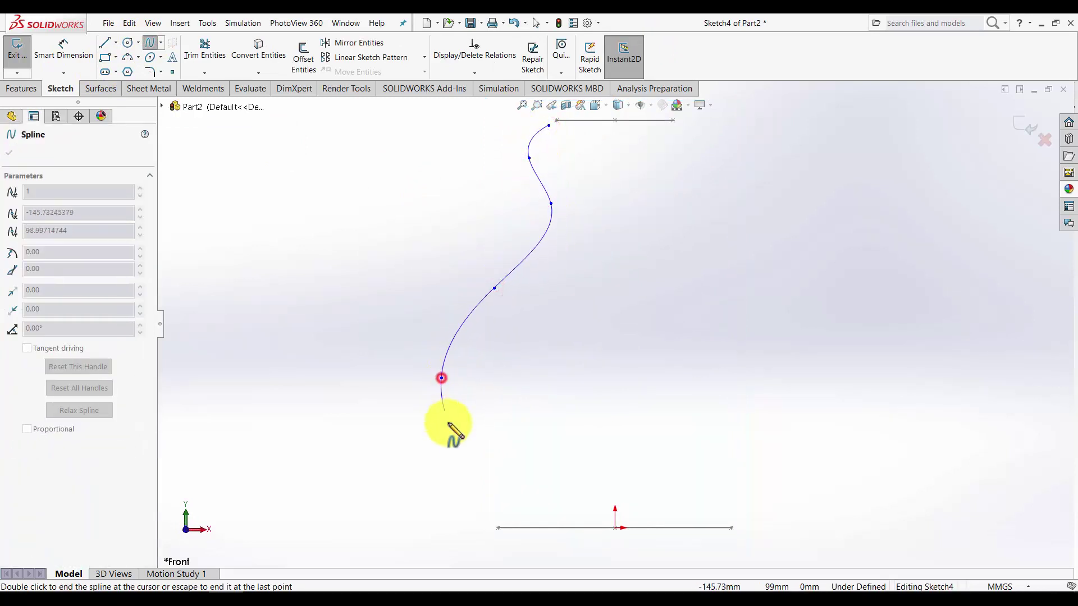
click(479, 499)
right_click(493, 508)
click(510, 511)
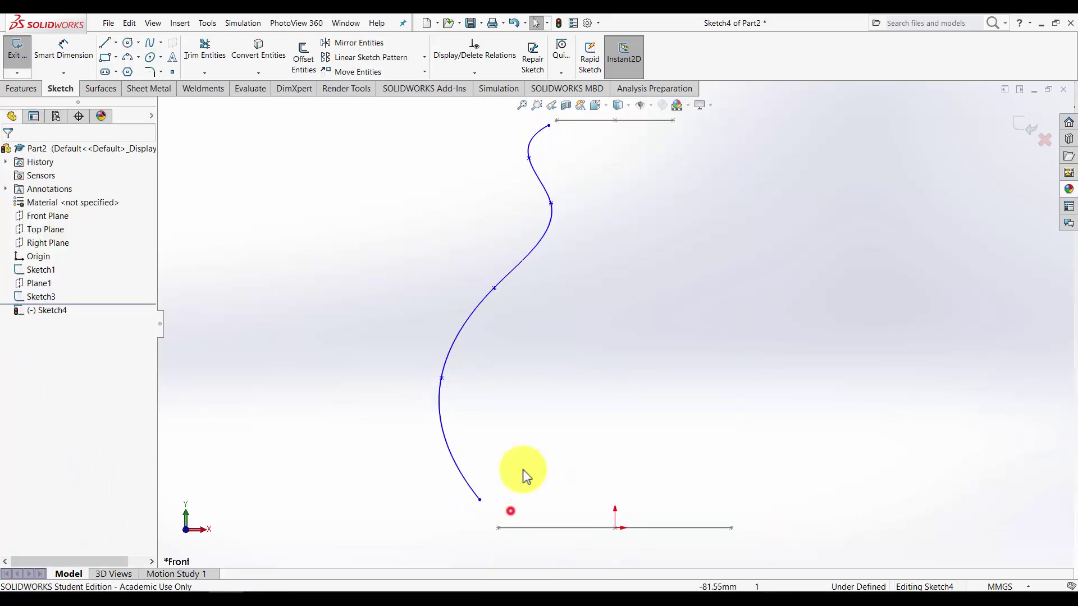
mouse_move(494, 444)
middle_down()
mouse_move(513, 473)
mouse_move(566, 462)
mouse_move(550, 399)
mouse_move(571, 363)
mouse_move(574, 377)
mouse_move(596, 365)
middle_up()
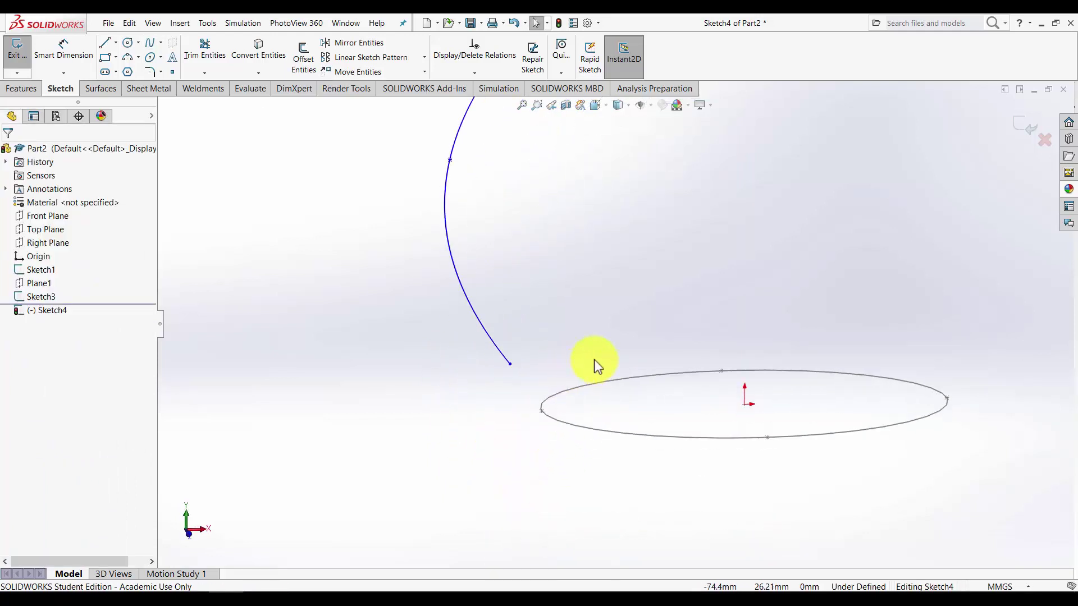
- Pierce the spline's lower end onto the bottom ellipse and adjust its lower tangent
click(510, 363)
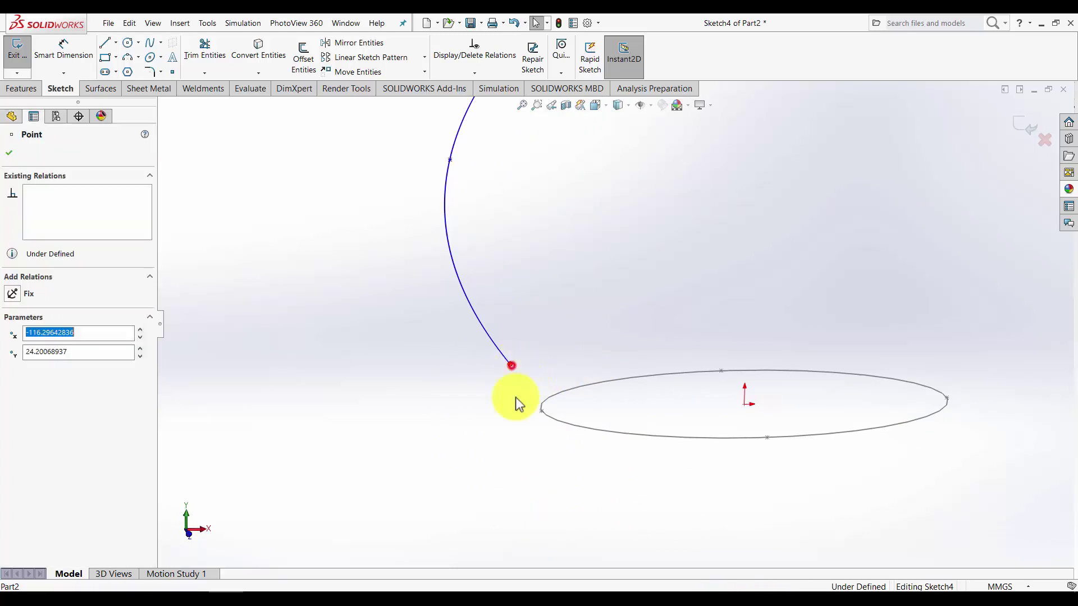
ctrl+click(541, 415)
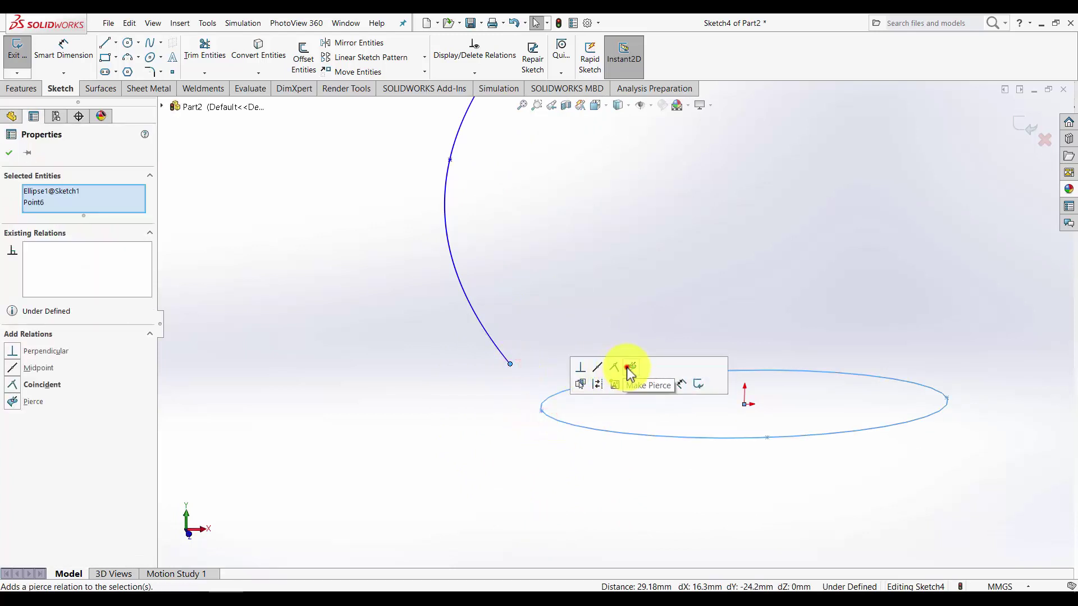
click(628, 367)
click(555, 326)
click(502, 377)
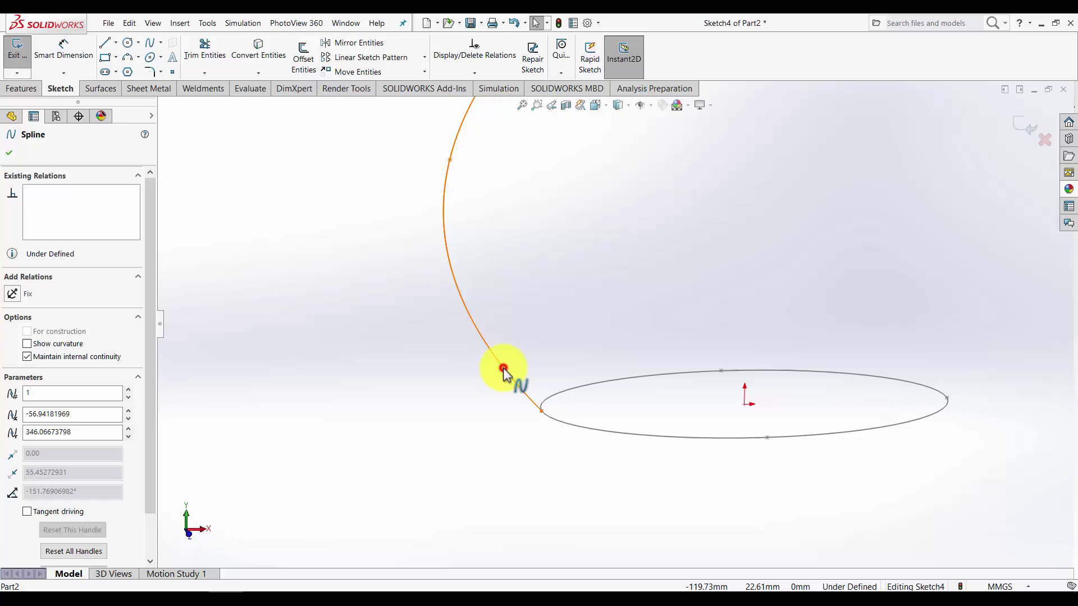
mouse_move(493, 364)
mouse_down()
mouse_move(528, 346)
mouse_move(486, 413)
mouse_move(500, 368)
mouse_up()
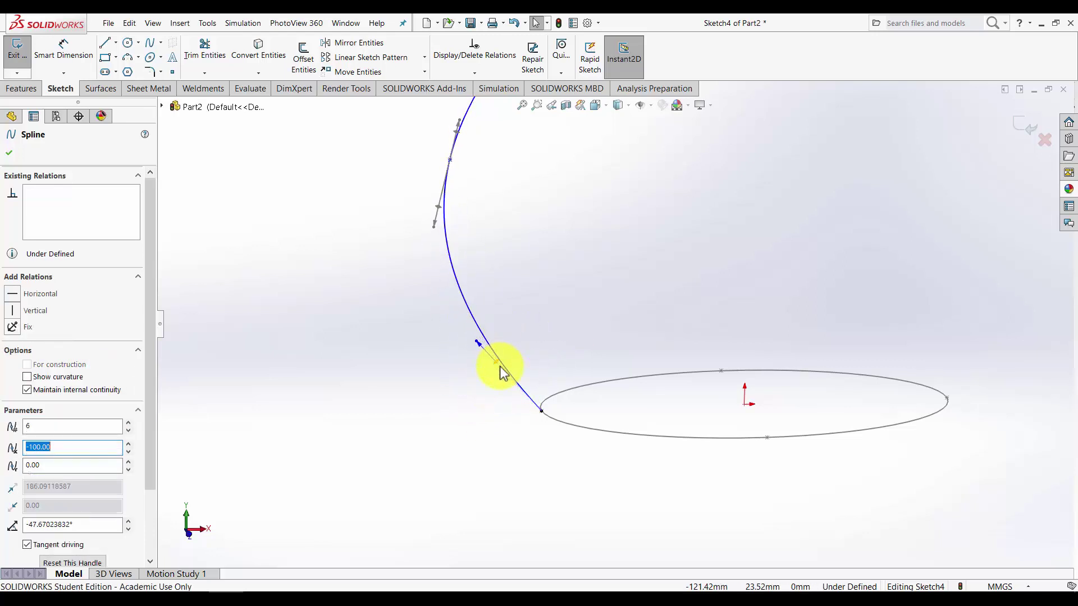
- Pierce the spline's top end onto the upper ellipse and reshape a spline point
middle_drag(500, 368, 585, 263)
click(606, 265)
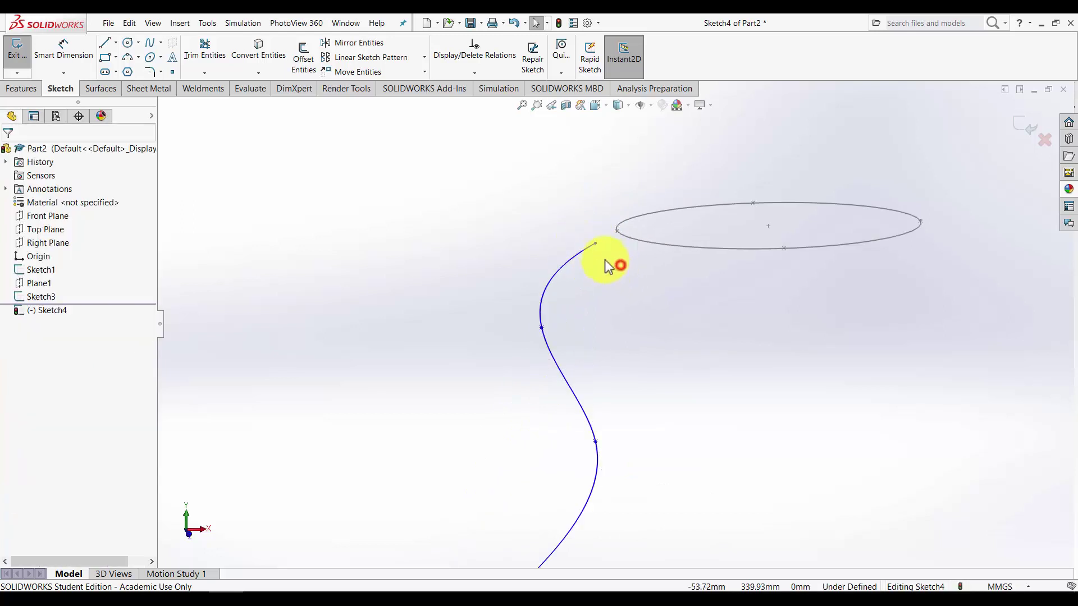
click(596, 244)
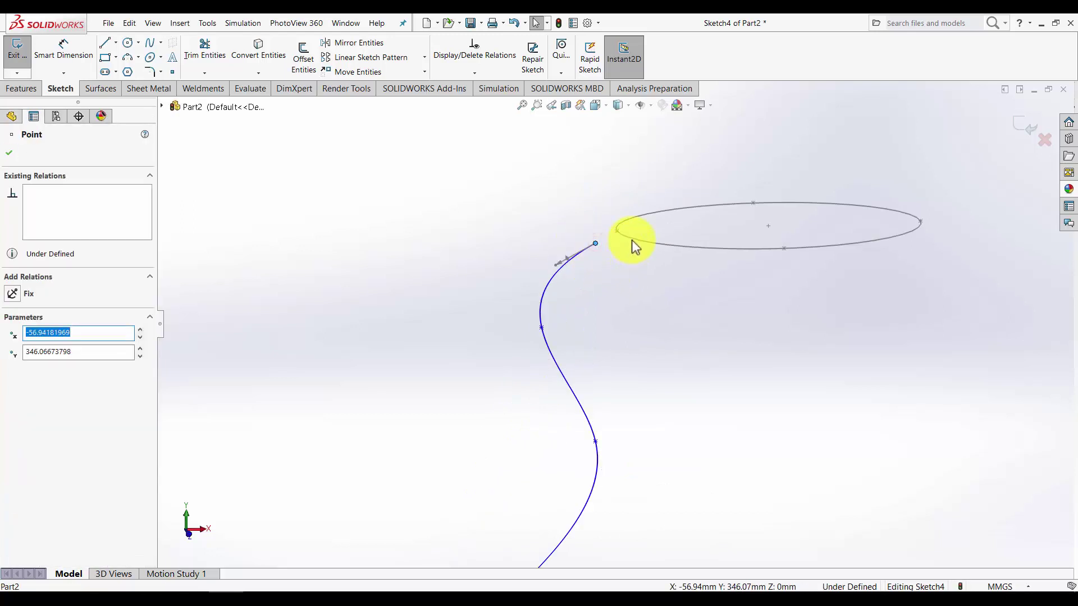
ctrl+click(631, 239)
click(715, 191)
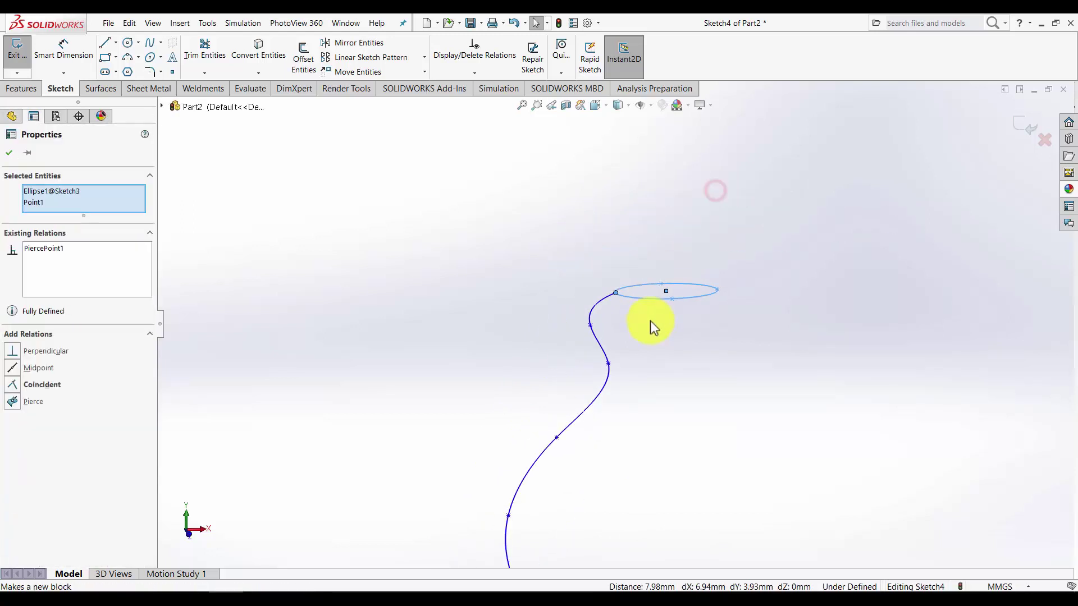
middle_drag(649, 321, 586, 293)
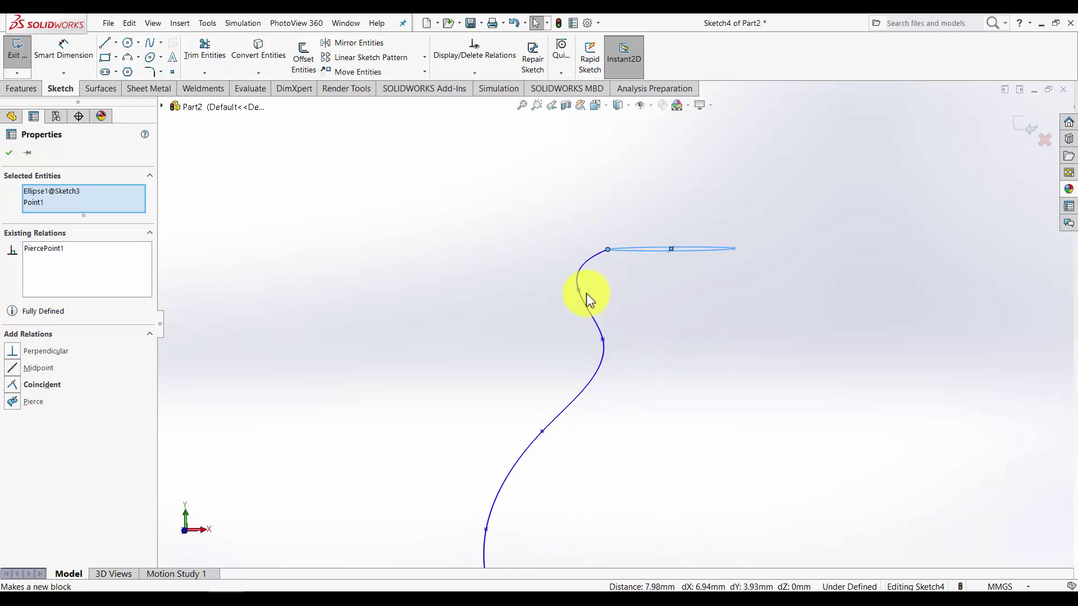
drag(583, 290, 585, 285)
middle_drag(628, 271, 570, 295)
- Make the spline's top tangent horizontal and nudge a point to smooth the curve
click(570, 296)
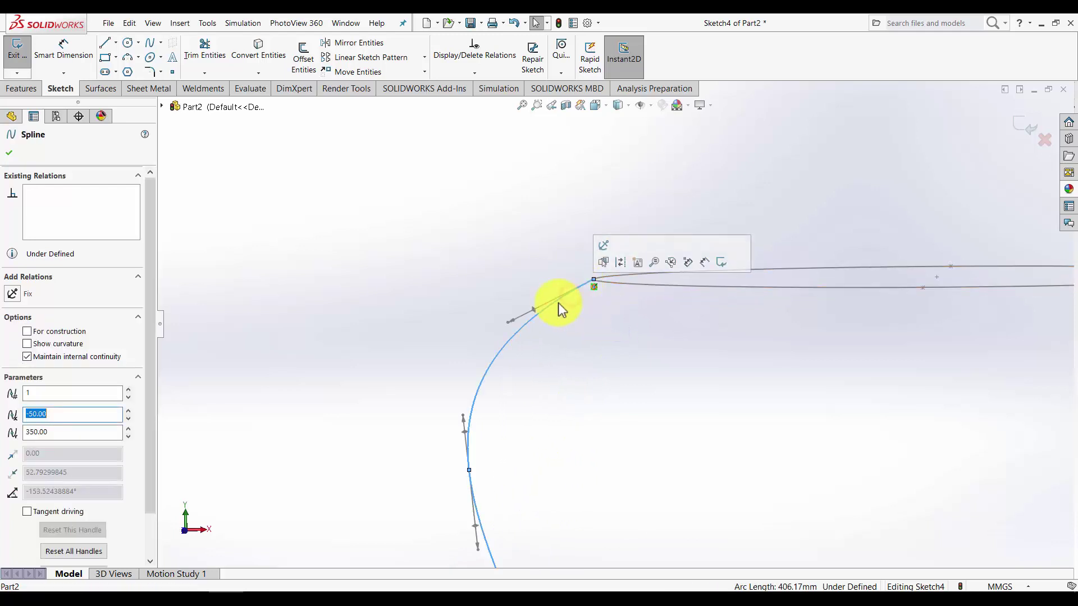
click(532, 309)
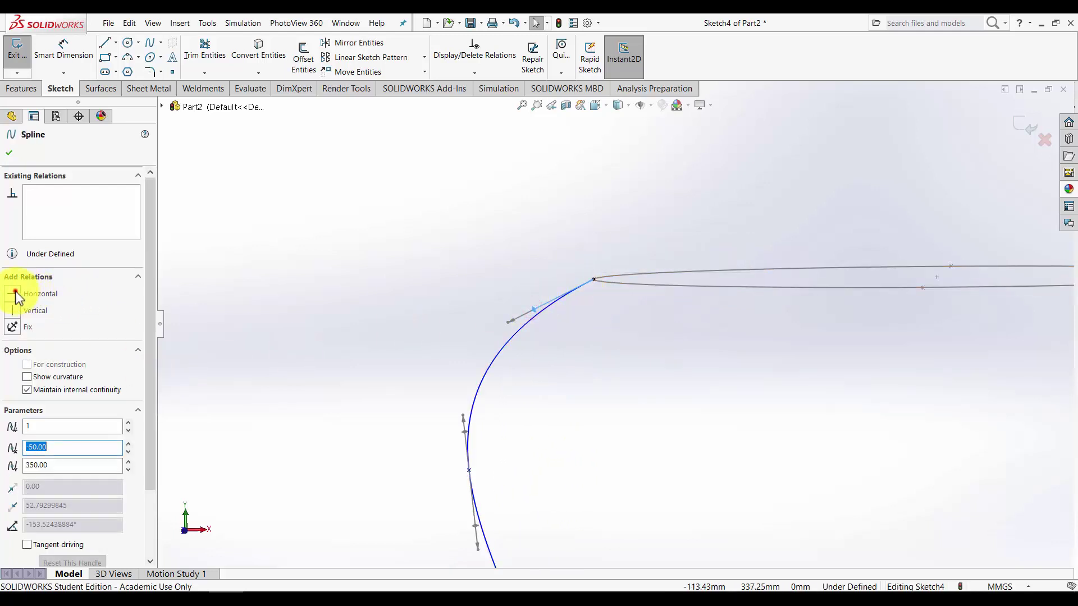
click(15, 292)
middle_drag(469, 269, 556, 338)
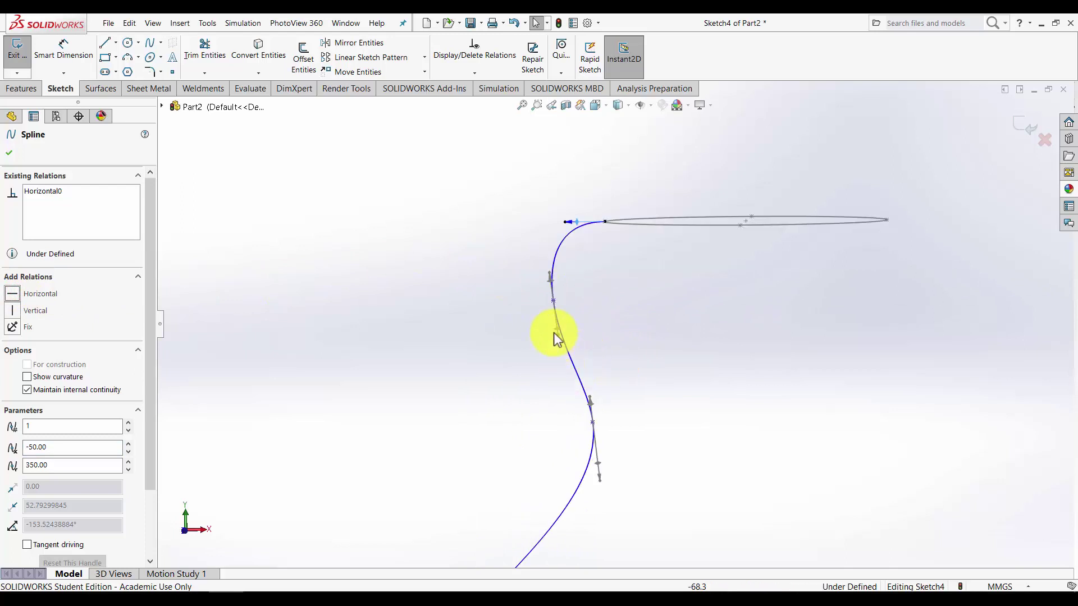
click(551, 303)
drag(551, 314, 546, 321)
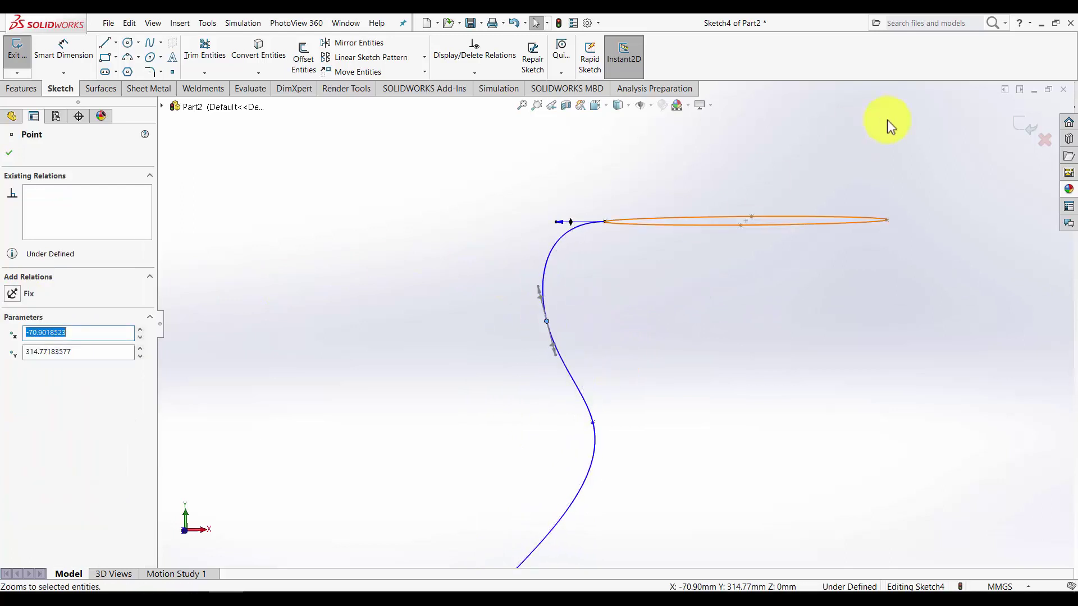
- Draw a vertical centreline from the top line to the bottom line
middle_drag(885, 125, 659, 319)
scroll(661, 324, up, 3)
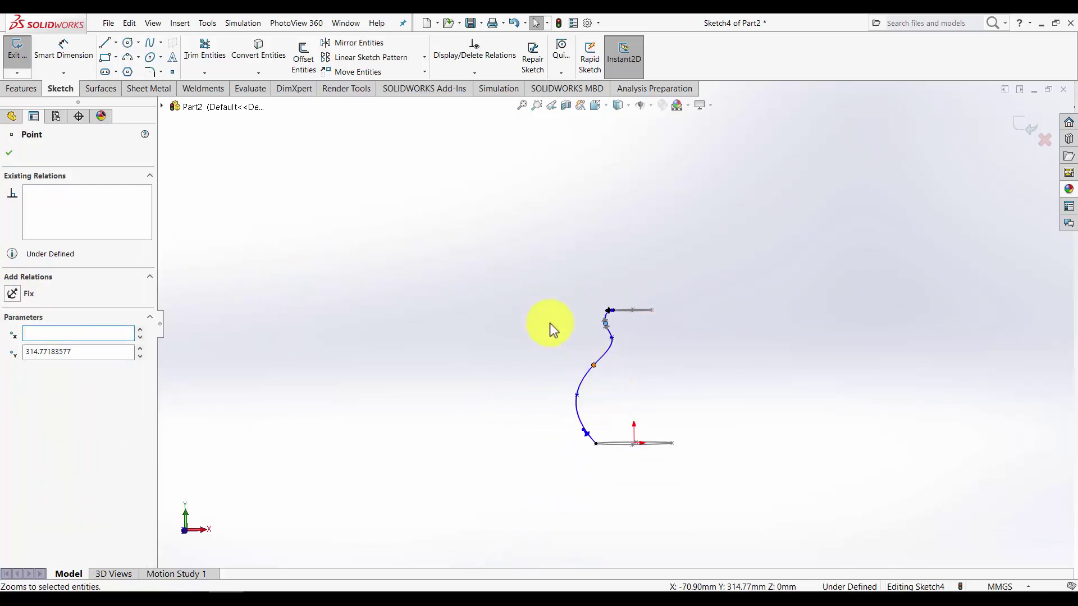
click(10, 157)
key(space)
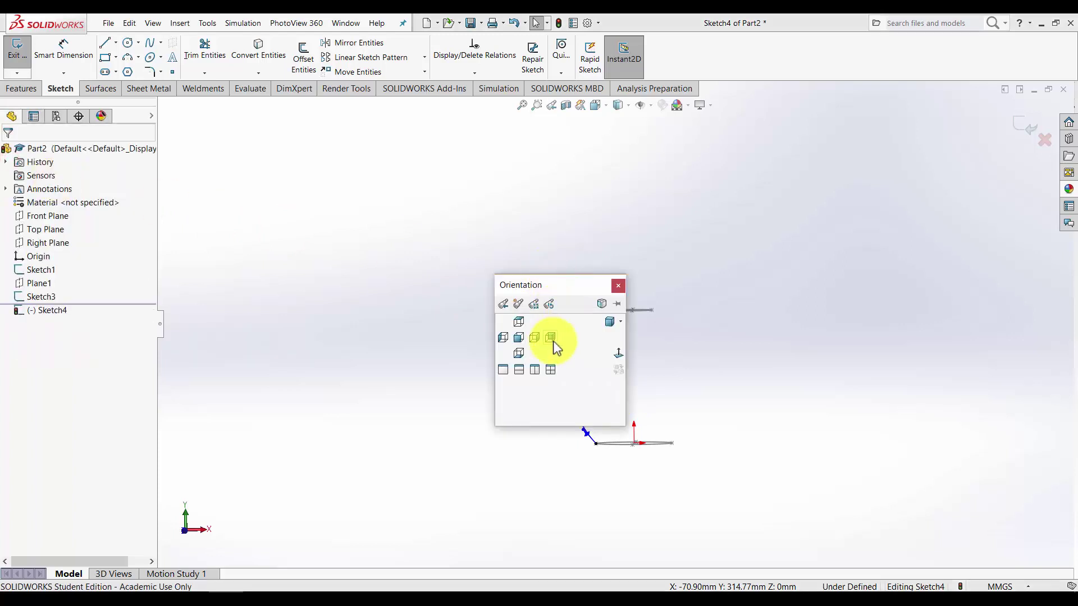
click(617, 353)
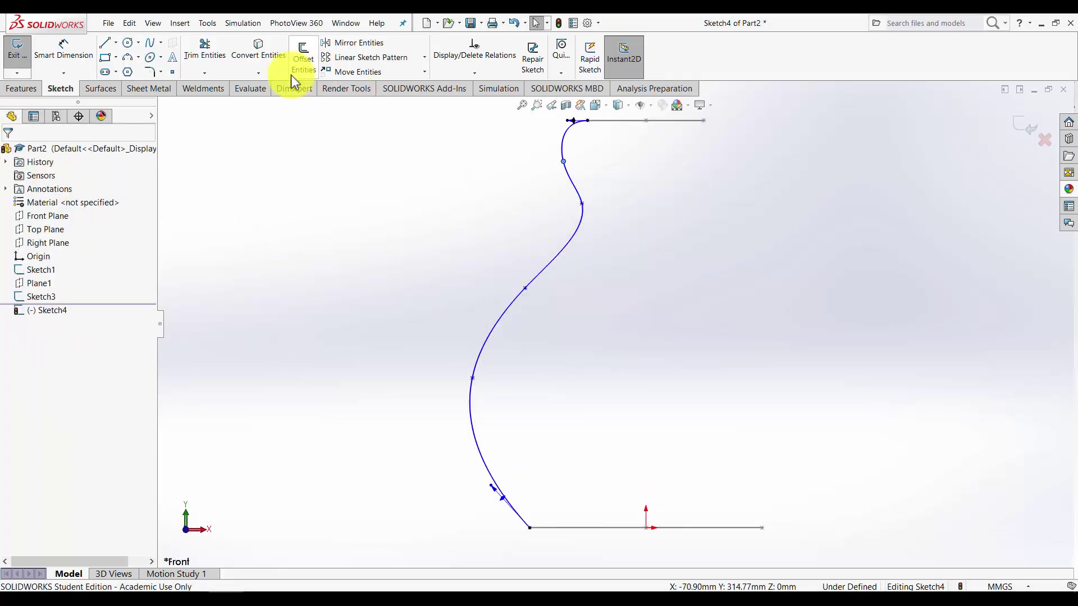
click(116, 43)
click(119, 70)
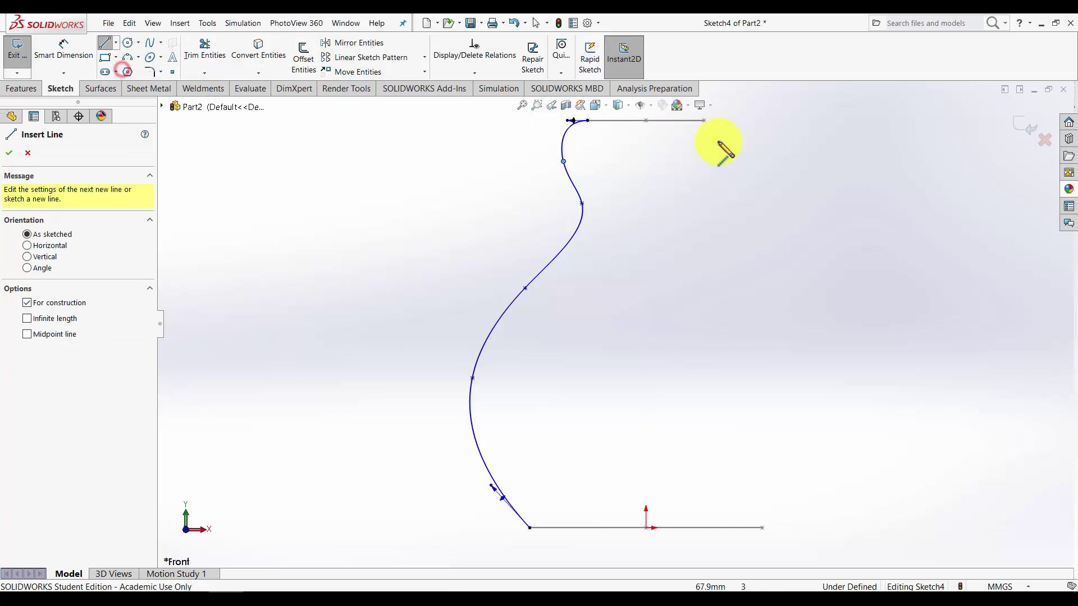
click(645, 120)
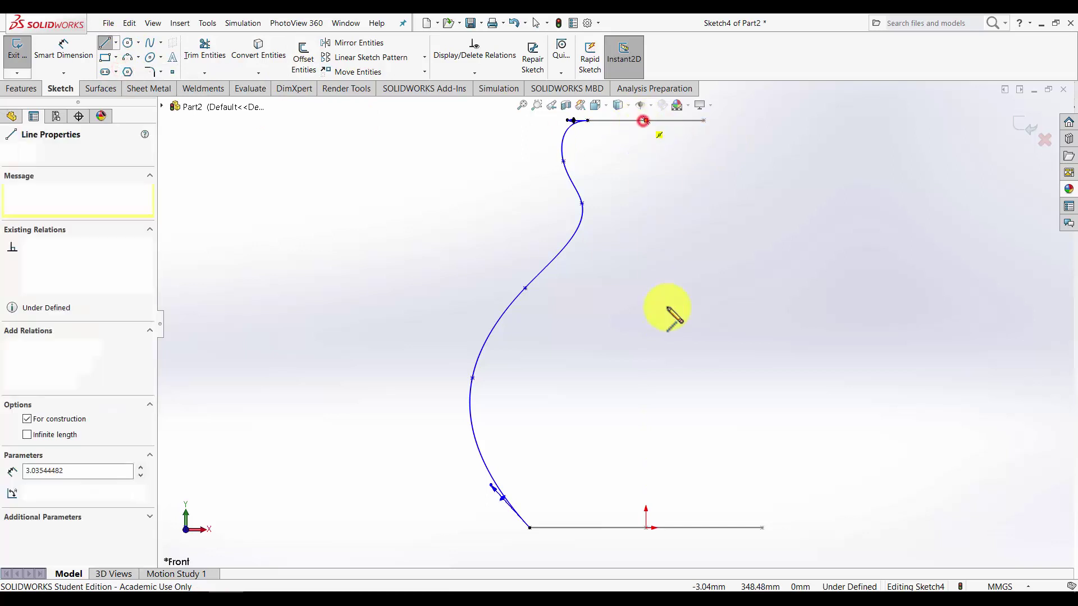
click(647, 527)
right_click(651, 528)
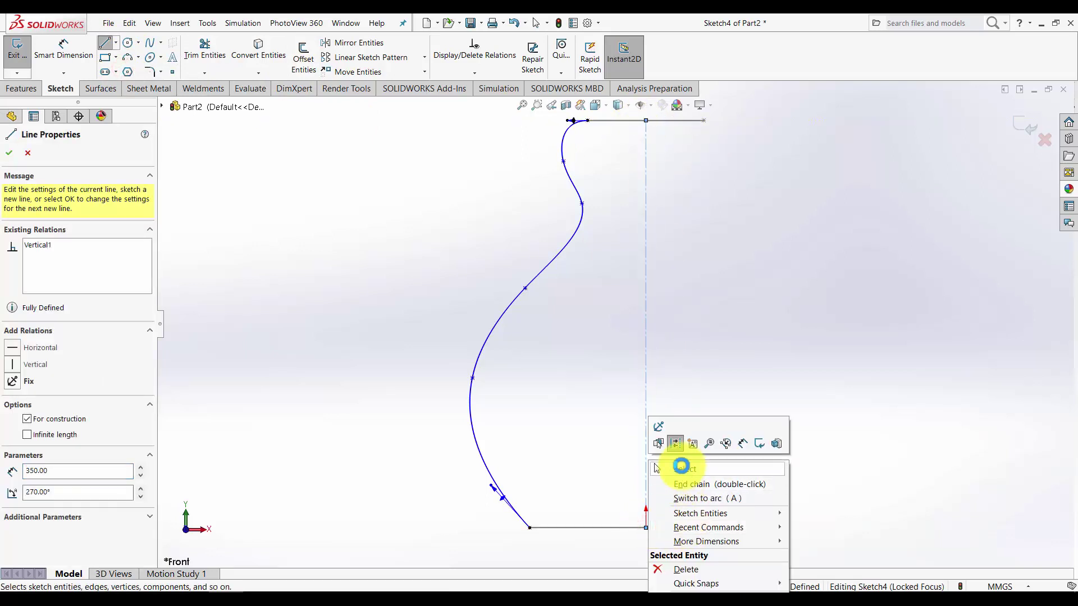
click(682, 464)
- Mirror the profile spline about the centreline to complete the vase outline
key(f)
click(353, 42)
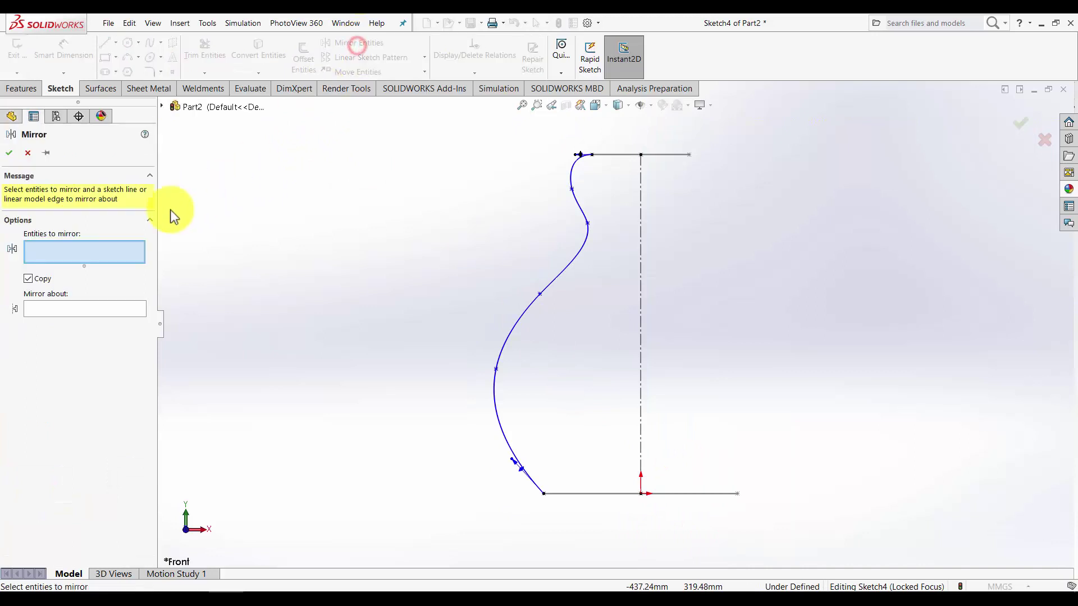
click(560, 275)
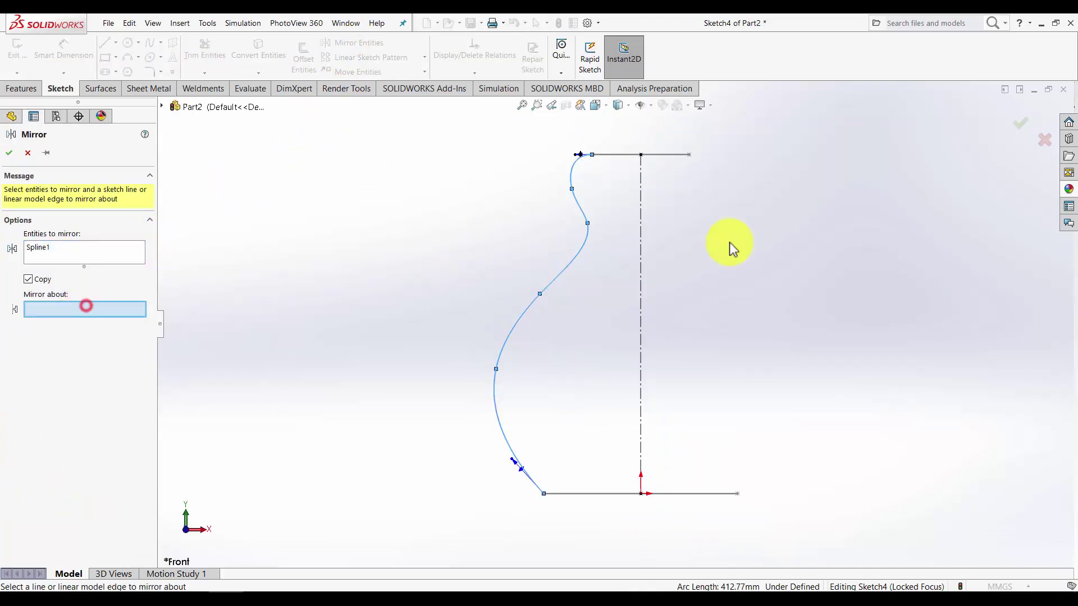
click(641, 250)
key(Return)
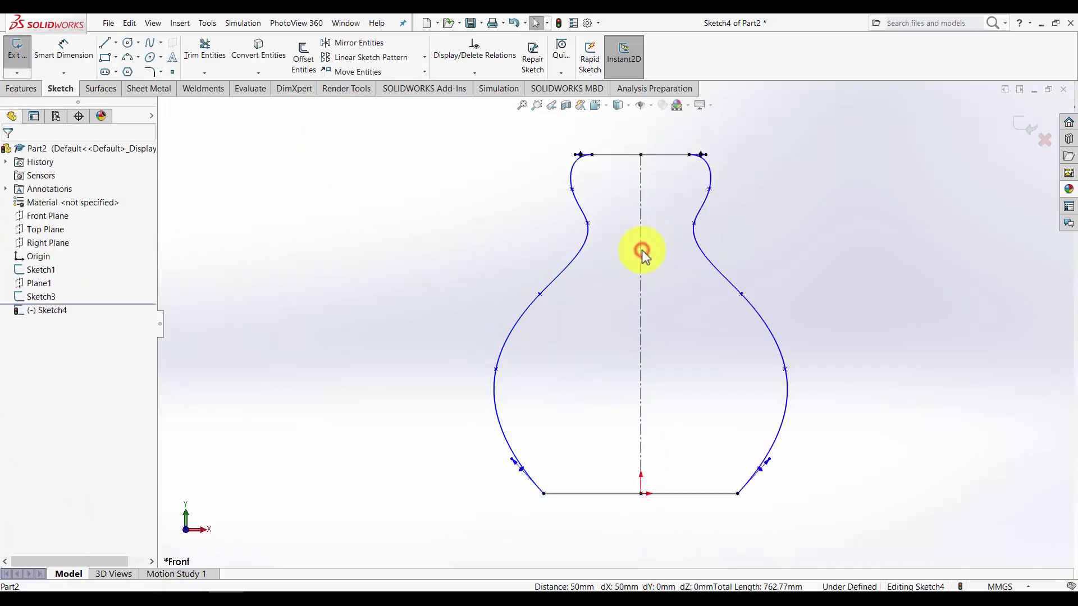
- Close the vase outline sketch and start a new sketch on the Right Plane, viewed head-on
key(z)
click(1029, 116)
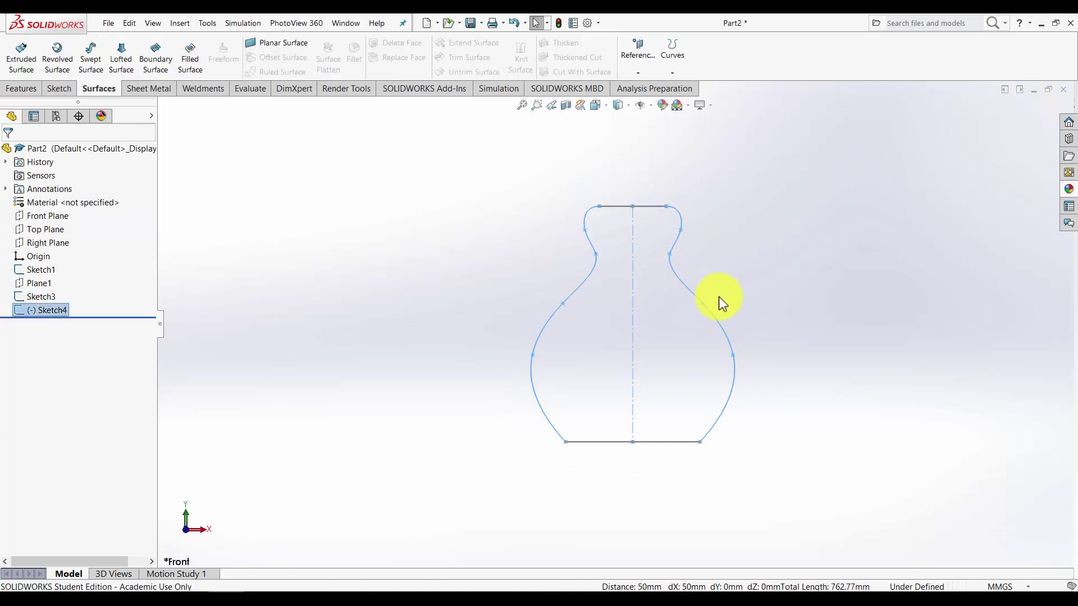
mouse_move(716, 301)
middle_down()
mouse_move(659, 358)
mouse_move(730, 270)
middle_up()
click(743, 260)
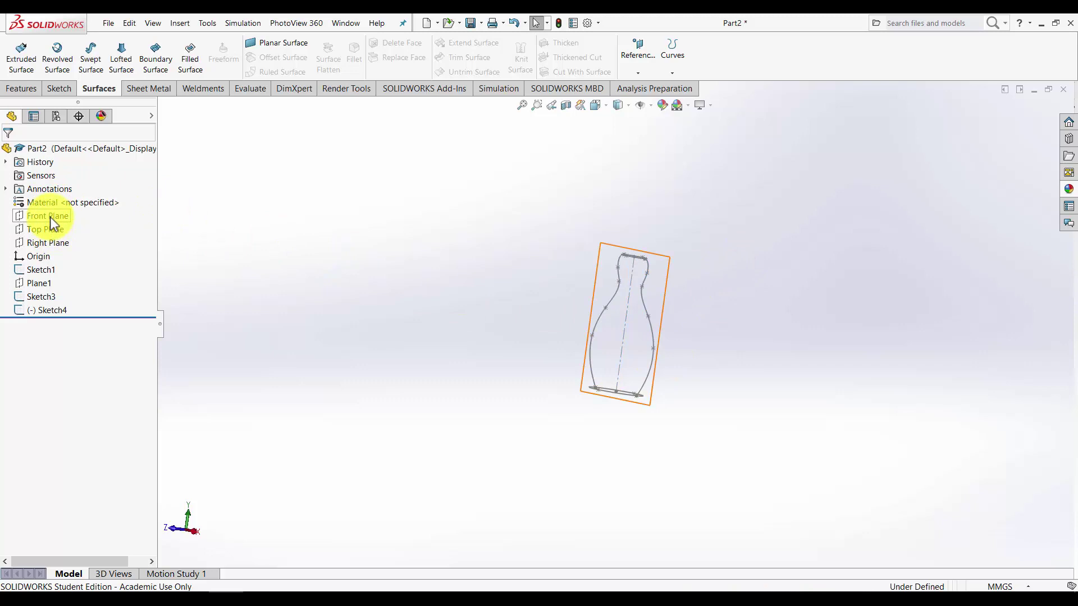
click(52, 243)
click(63, 226)
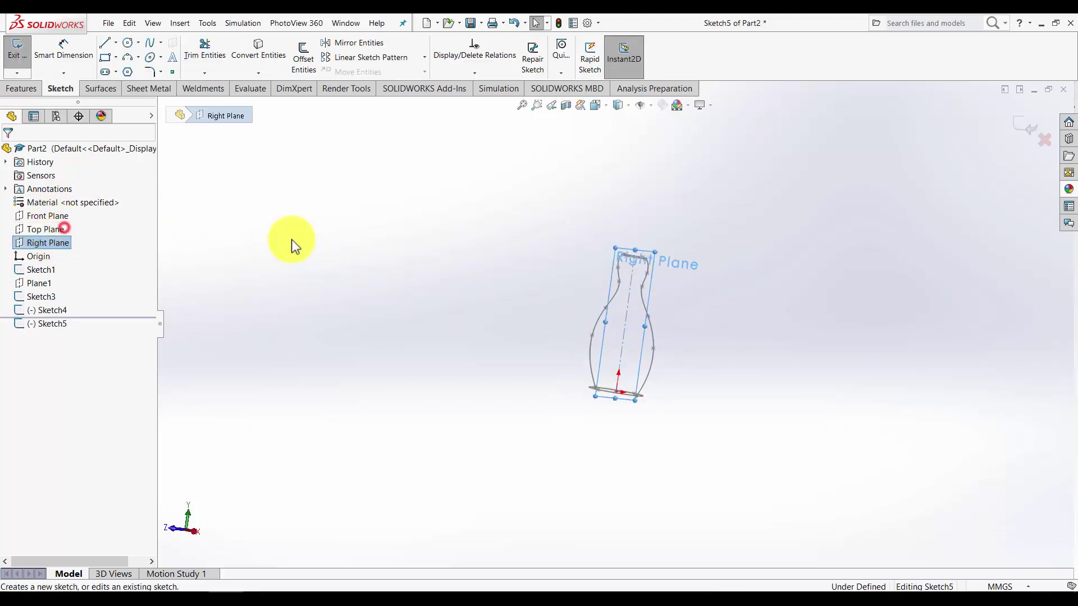
key(space)
key(ctrl+8)
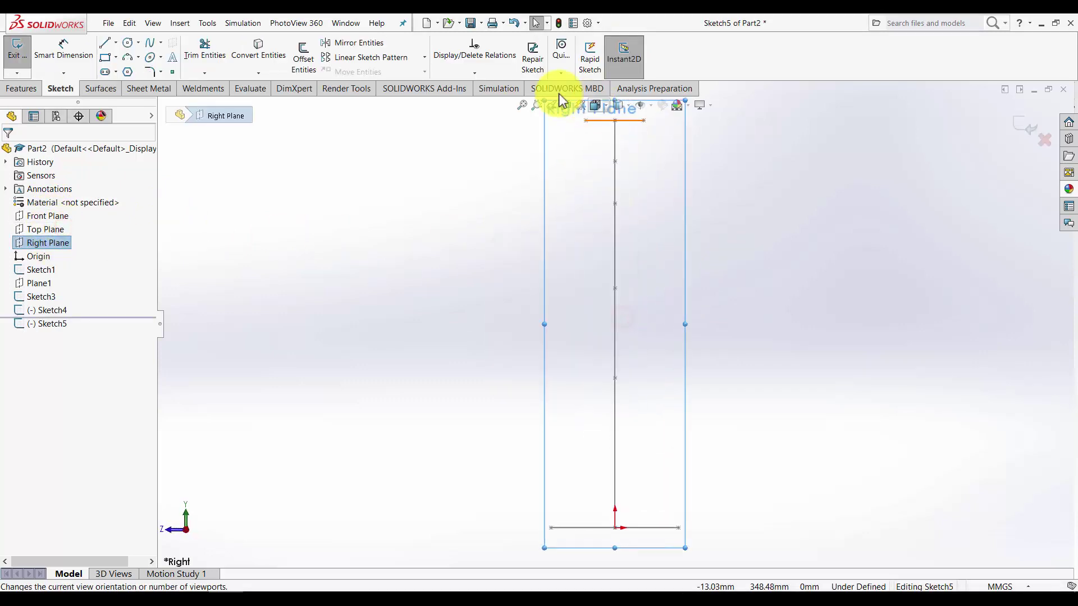
- Draw a wavy six-point spline from the top of the vase down to the base
click(151, 45)
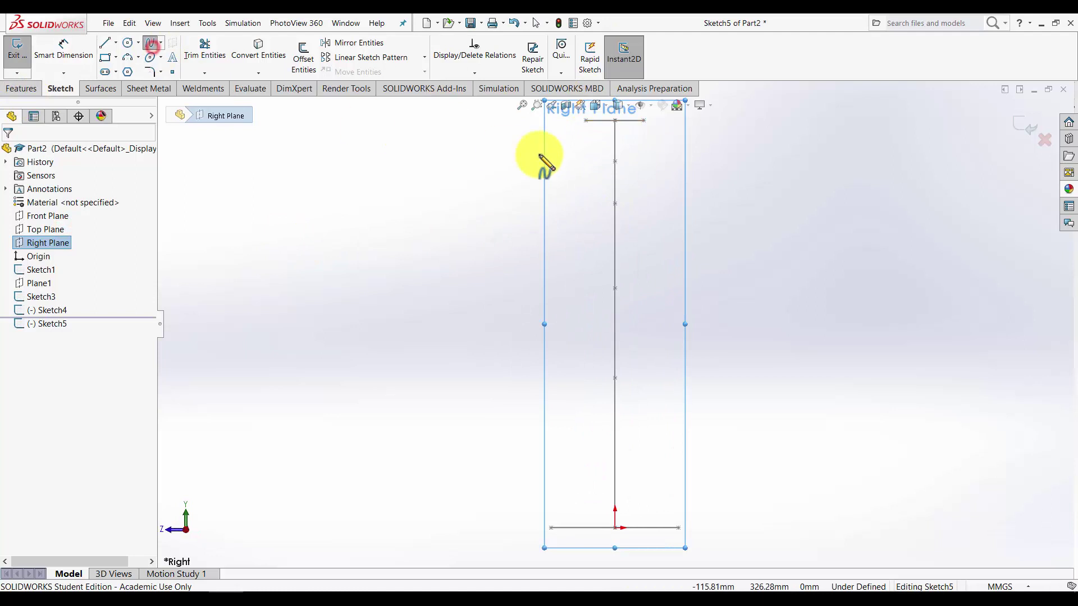
click(578, 123)
click(555, 152)
click(579, 201)
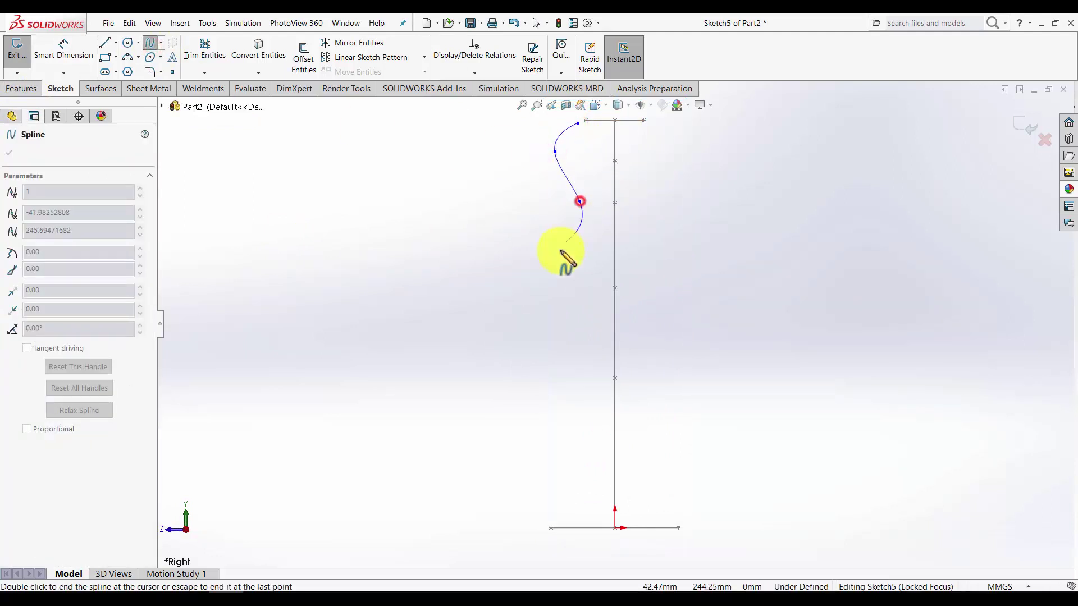
click(537, 284)
click(508, 371)
click(549, 508)
right_click(551, 510)
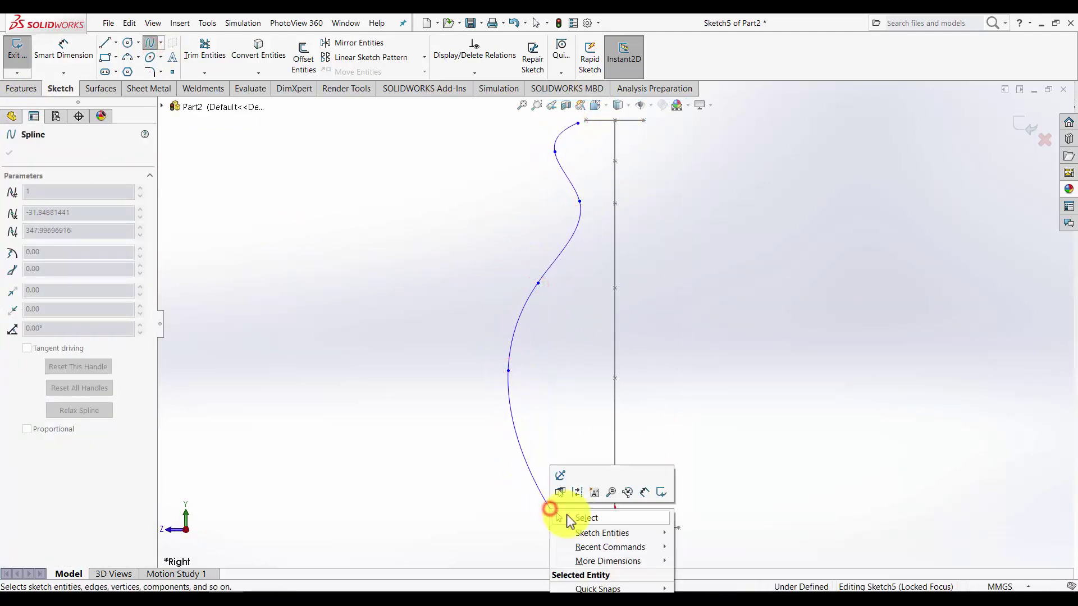
click(576, 517)
- Pierce the spline's bottom endpoint onto the bottom ellipse
click(555, 515)
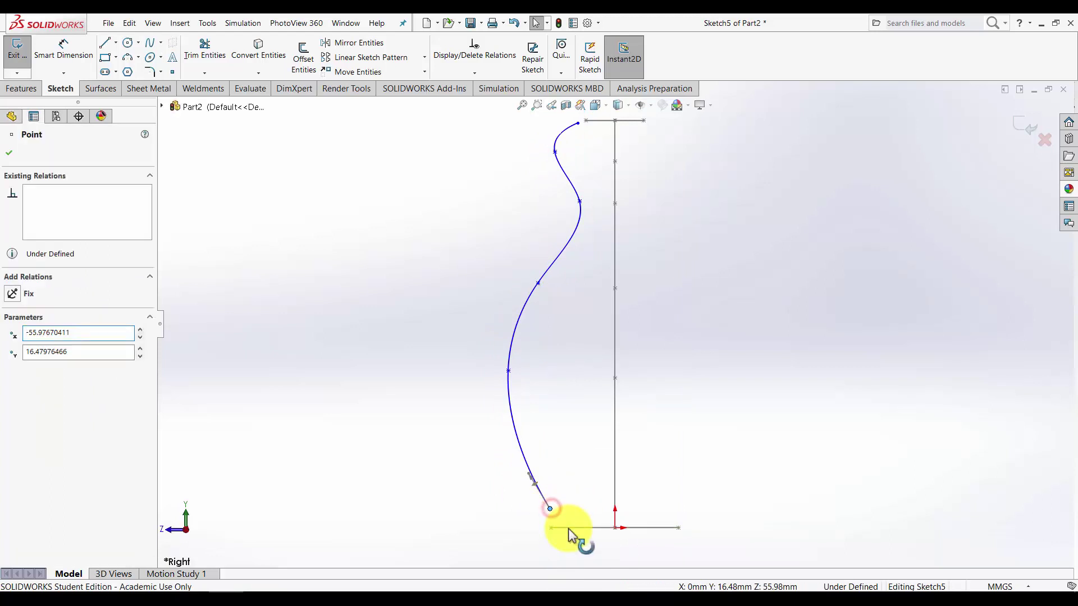
middle_drag(550, 459, 562, 497)
click(556, 502)
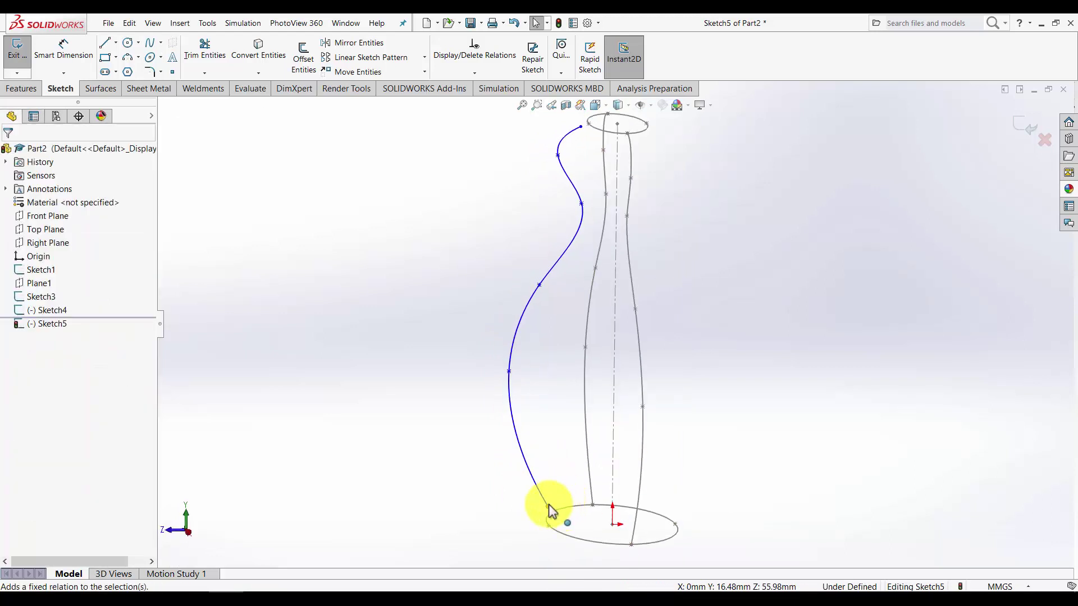
click(548, 506)
click(554, 517)
click(549, 507)
ctrl+click(560, 537)
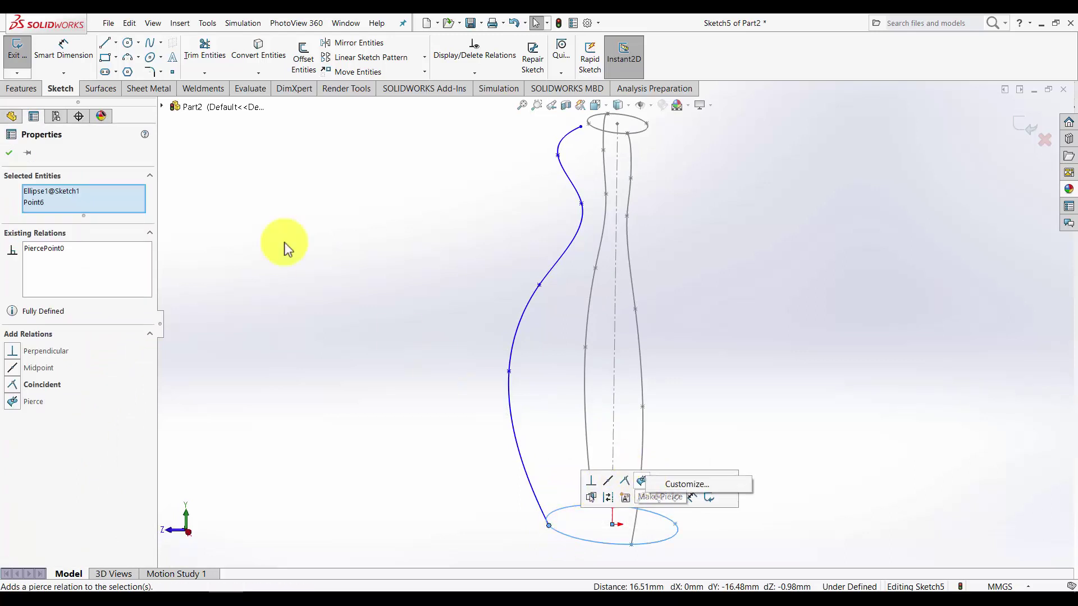
scroll(588, 249, up, 2)
scroll(578, 233, down, 3)
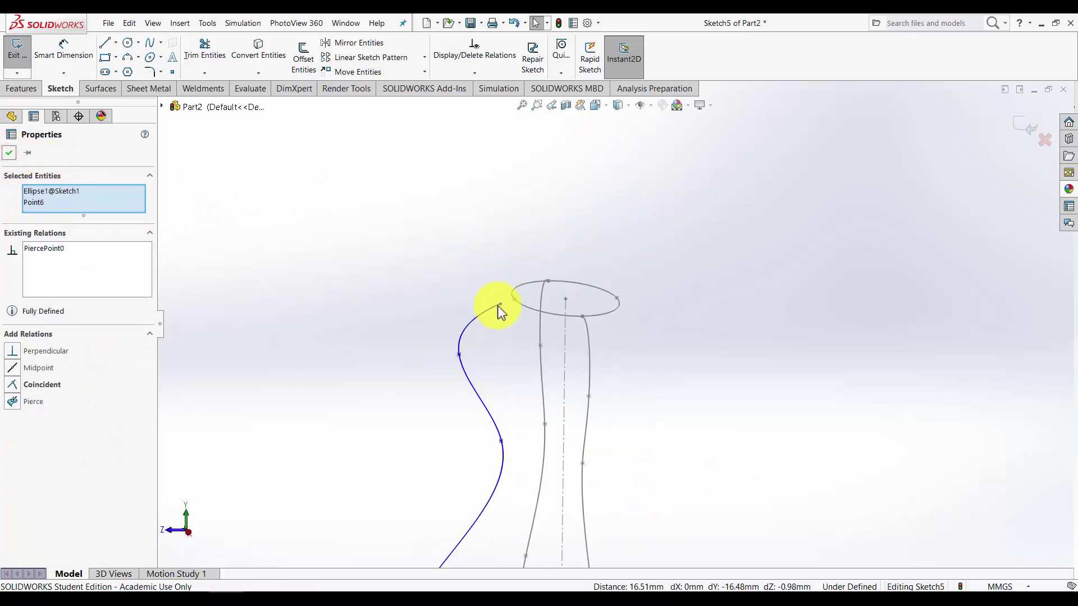
- Pierce the spline's top endpoint onto the top ellipse
click(500, 305)
ctrl+click(520, 307)
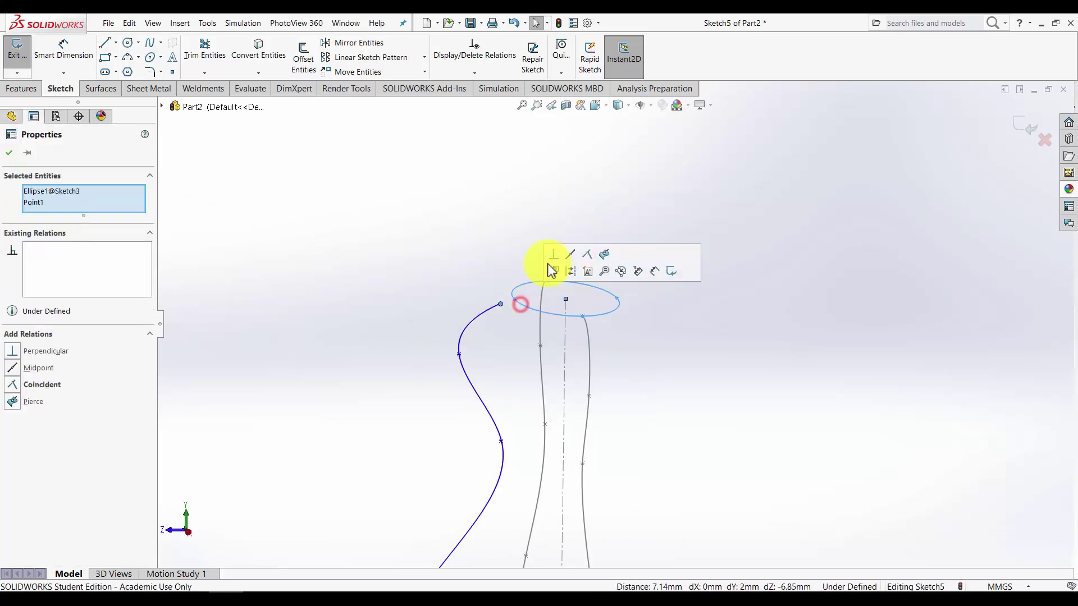
click(603, 257)
click(12, 152)
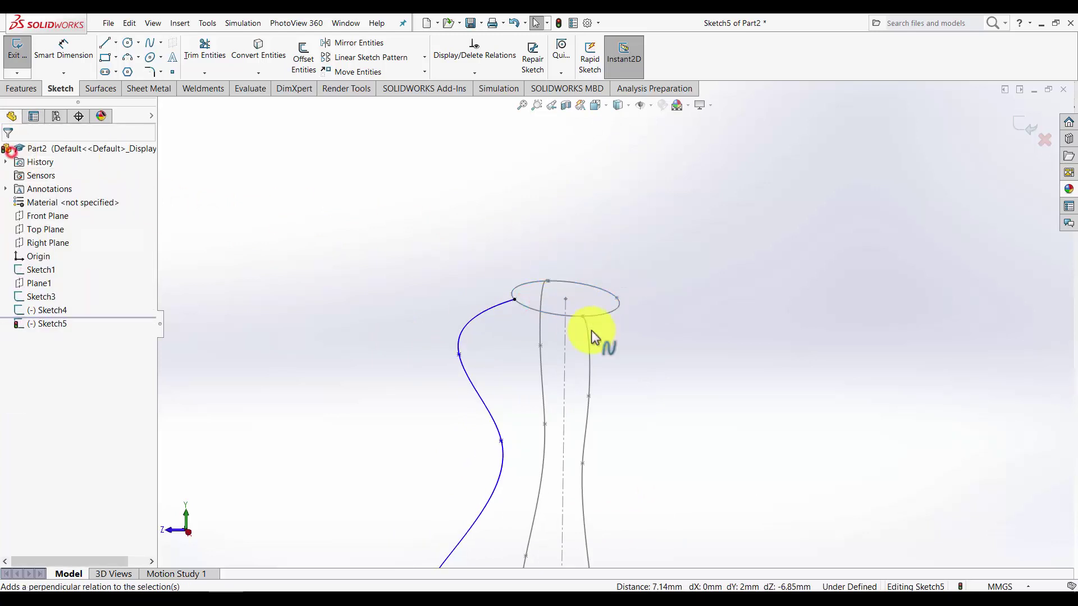
- Make the spline's top tangent horizontal and drag a lower spline point right to reshape it
click(489, 308)
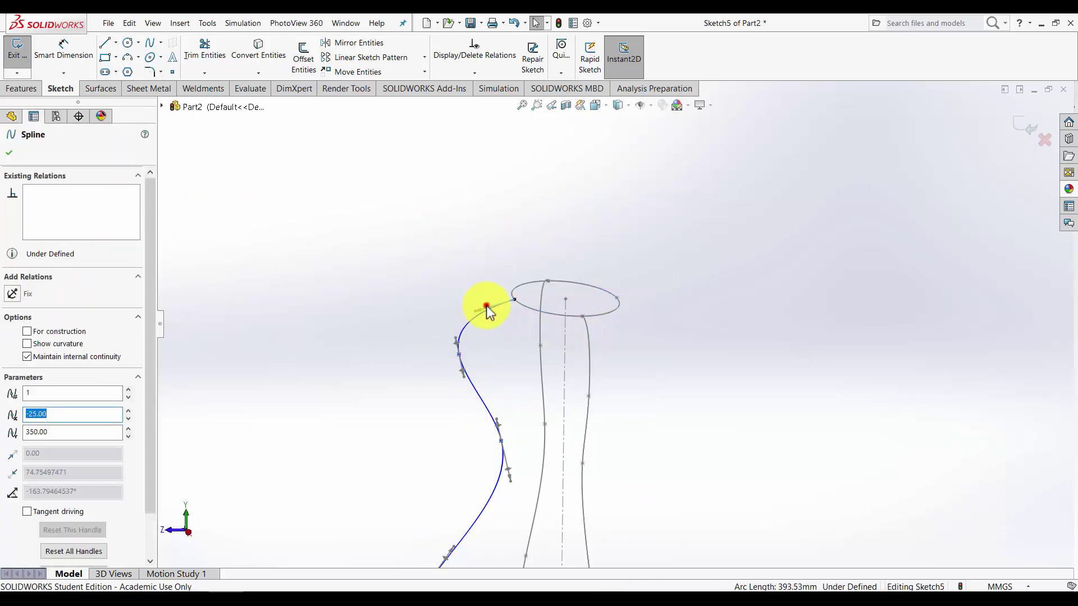
click(486, 306)
click(12, 293)
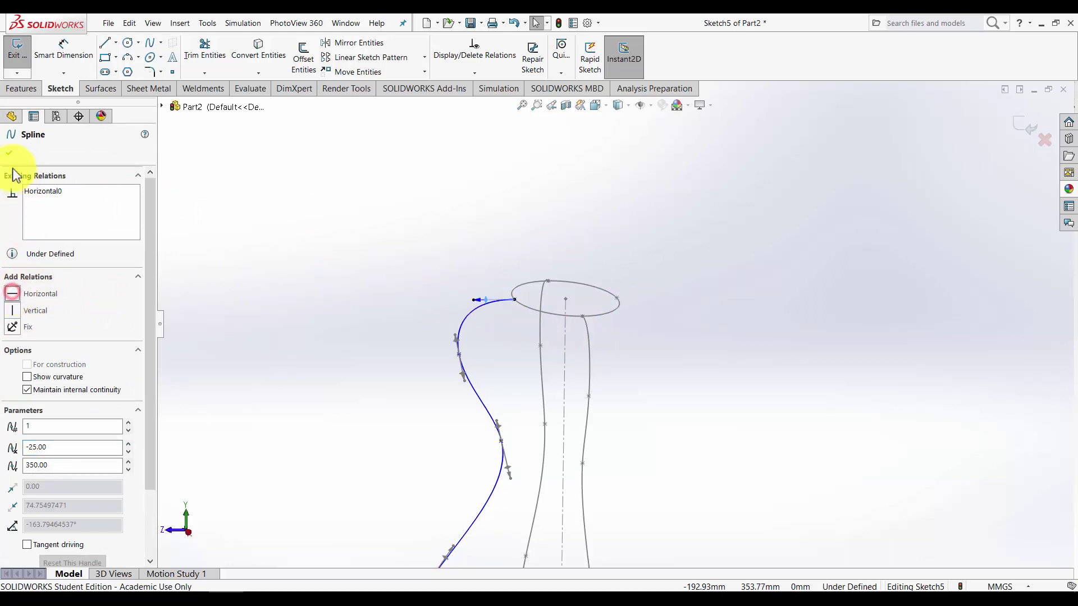
click(328, 308)
drag(457, 355, 481, 356)
mouse_move(591, 367)
middle_down()
mouse_move(605, 341)
mouse_move(592, 339)
mouse_move(589, 378)
mouse_move(602, 399)
middle_up()
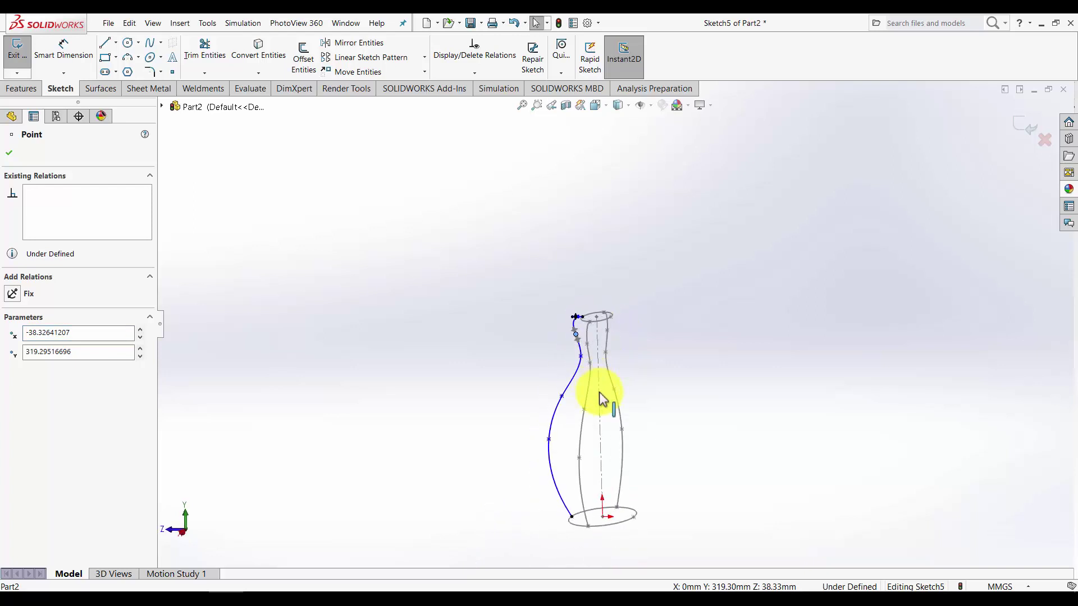
- Draw a vertical centerline from the vase's top point down to the base centre
click(339, 40)
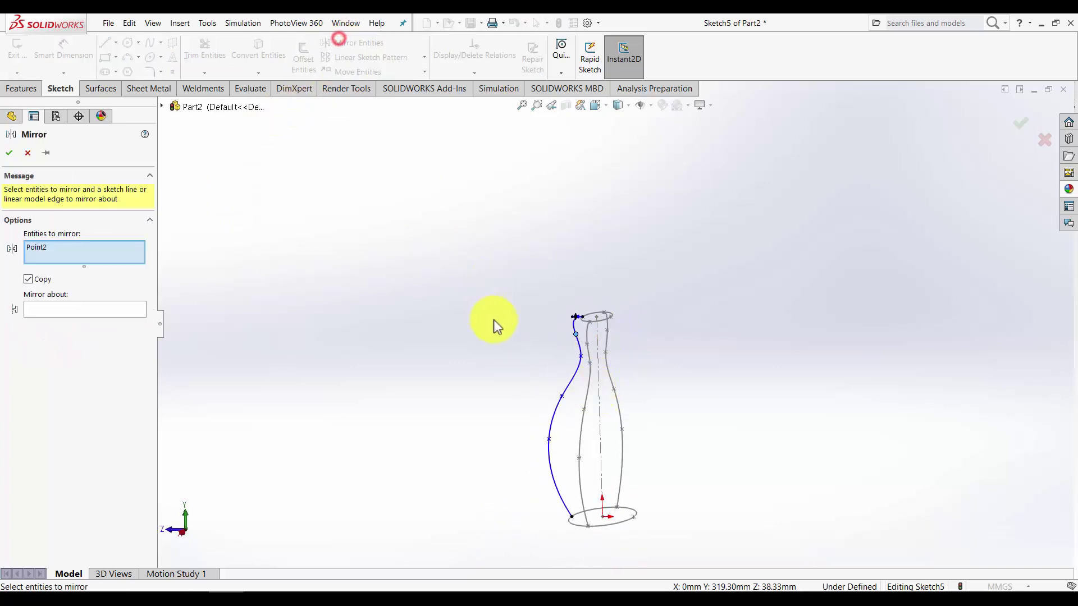
click(132, 303)
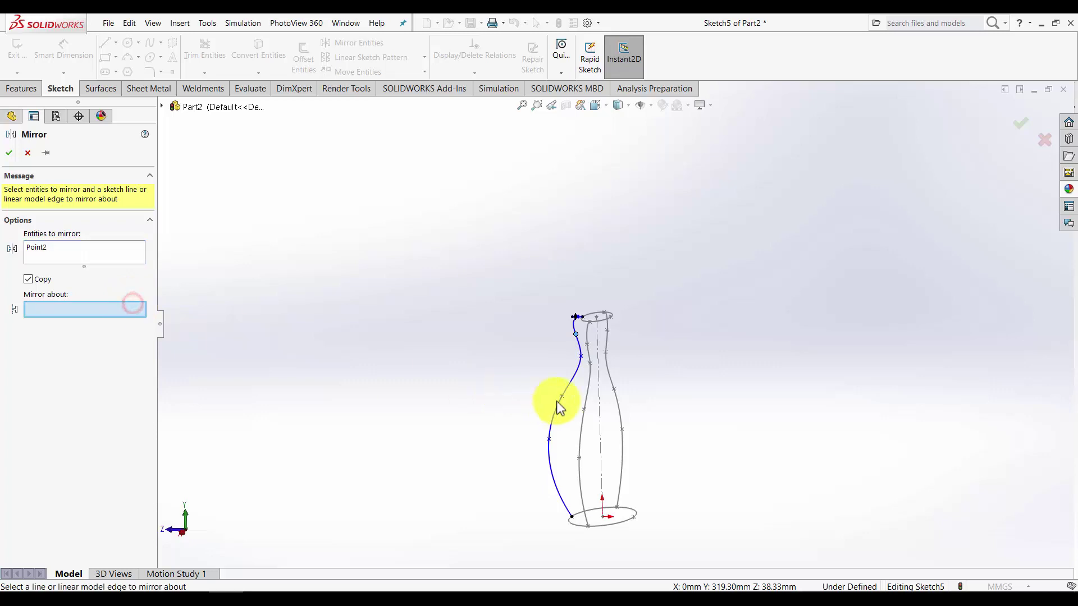
key(Escape)
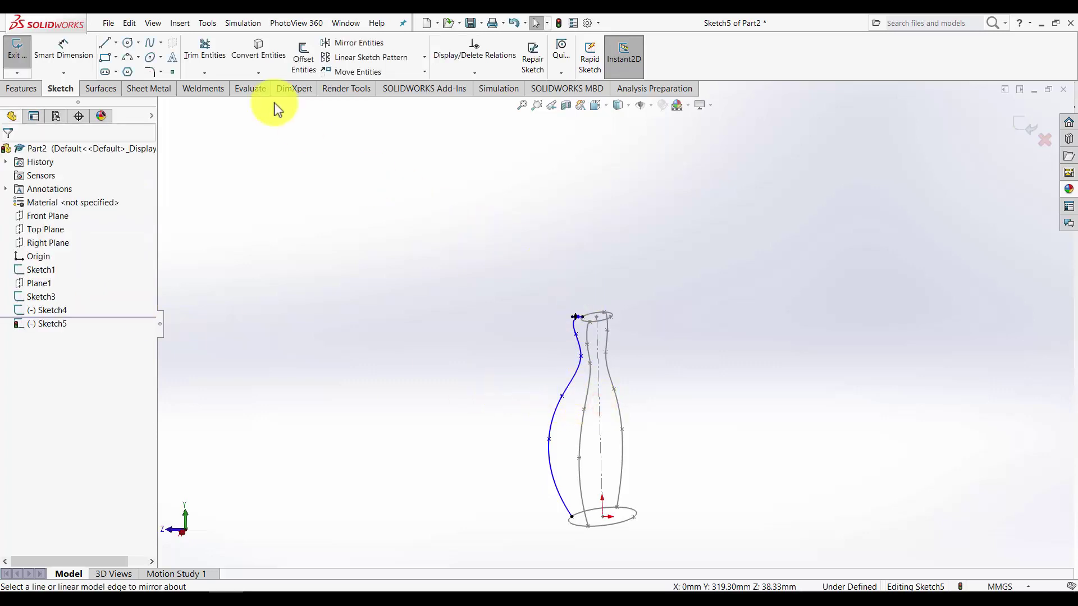
click(116, 42)
click(116, 70)
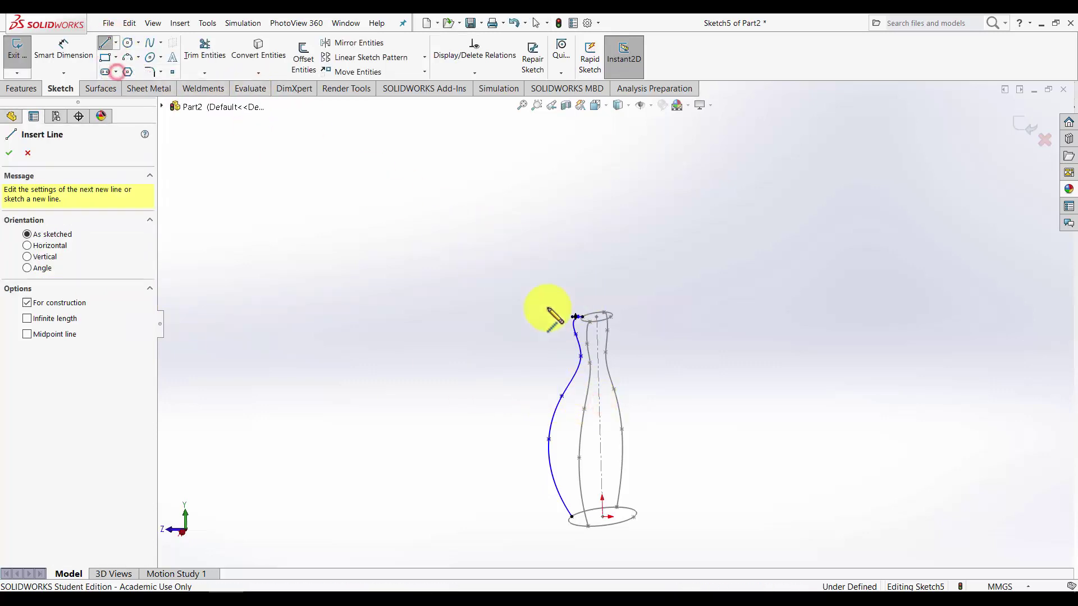
click(597, 317)
click(600, 514)
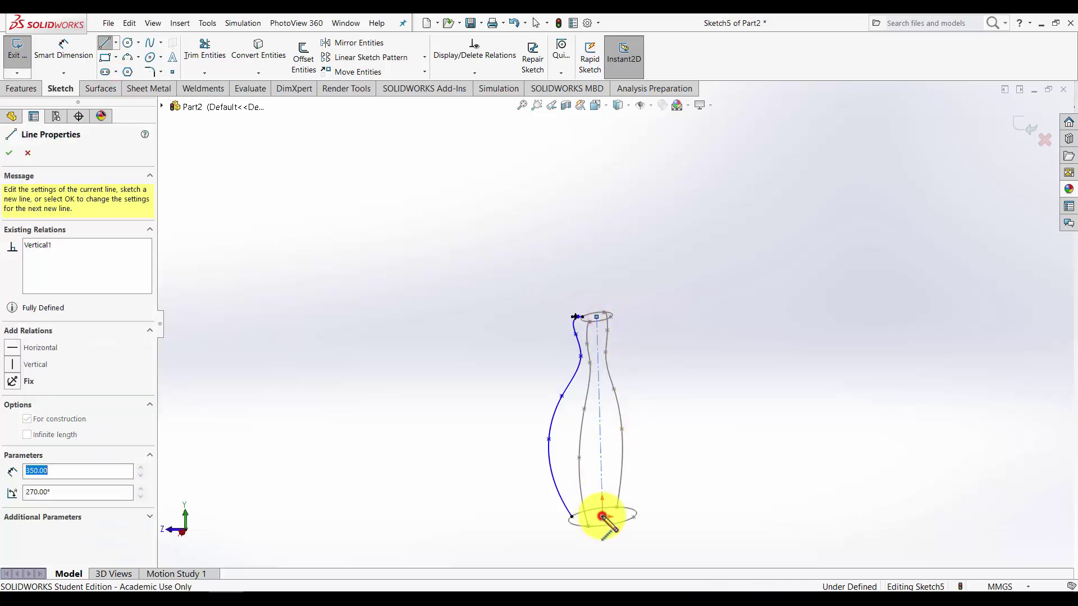
right_click(603, 513)
click(638, 481)
scroll(589, 377, down, 5)
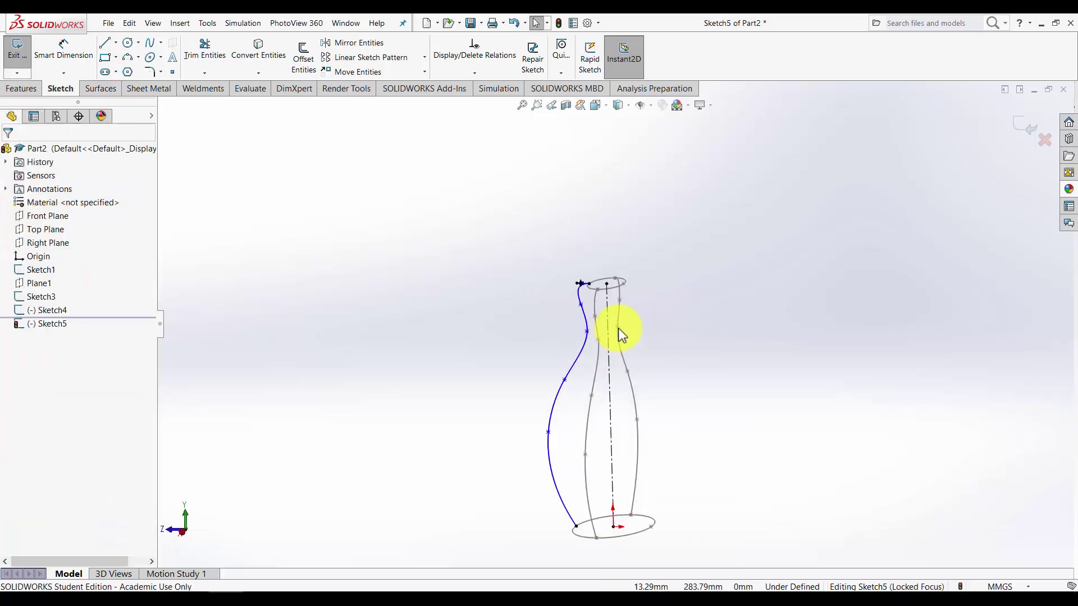
- Mirror the left side spline about the centerline and exit the sketch
click(348, 43)
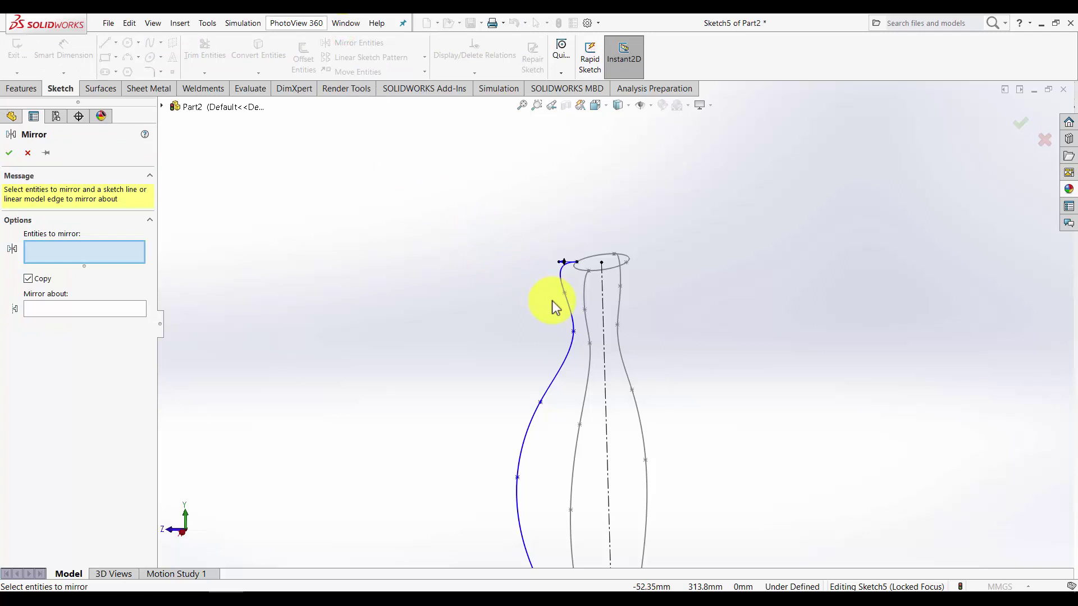
click(567, 308)
click(73, 309)
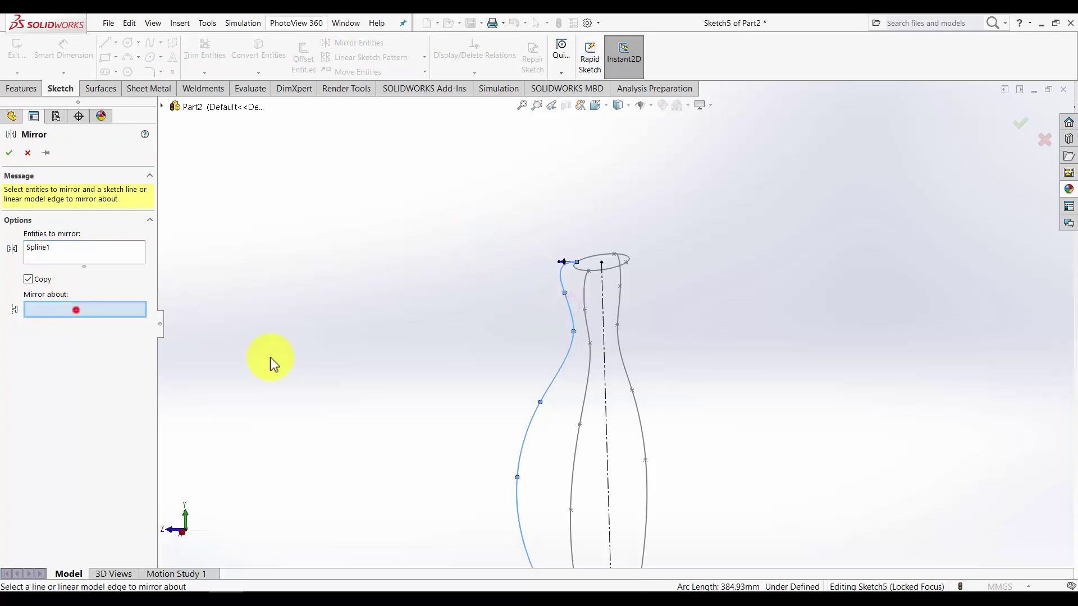
click(606, 353)
click(1037, 142)
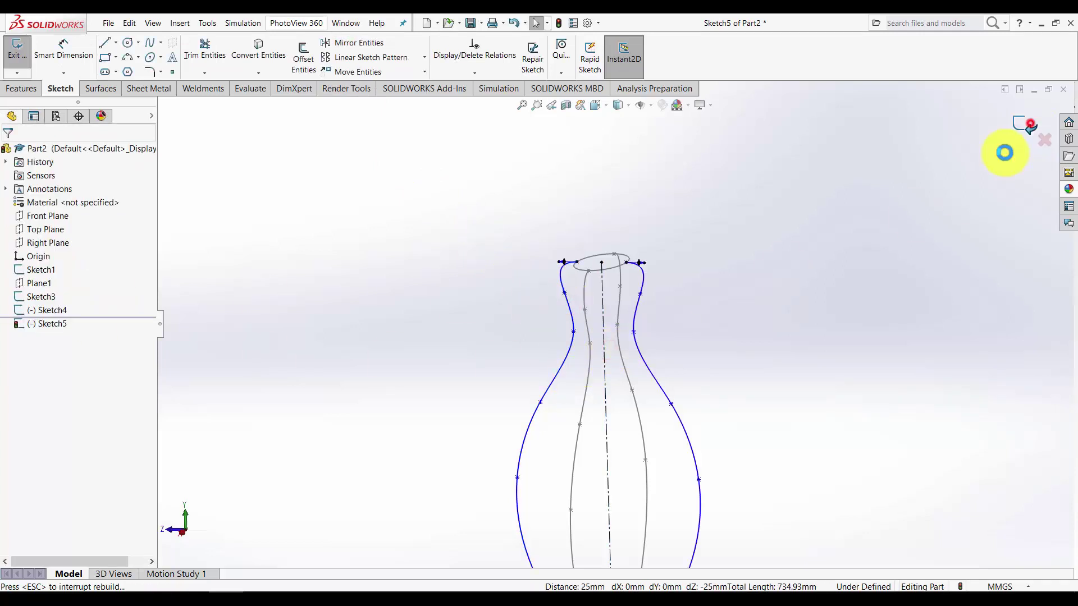
mouse_move(1003, 151)
middle_down()
mouse_move(654, 415)
mouse_move(531, 368)
mouse_move(632, 361)
mouse_move(570, 372)
mouse_move(584, 336)
middle_up()
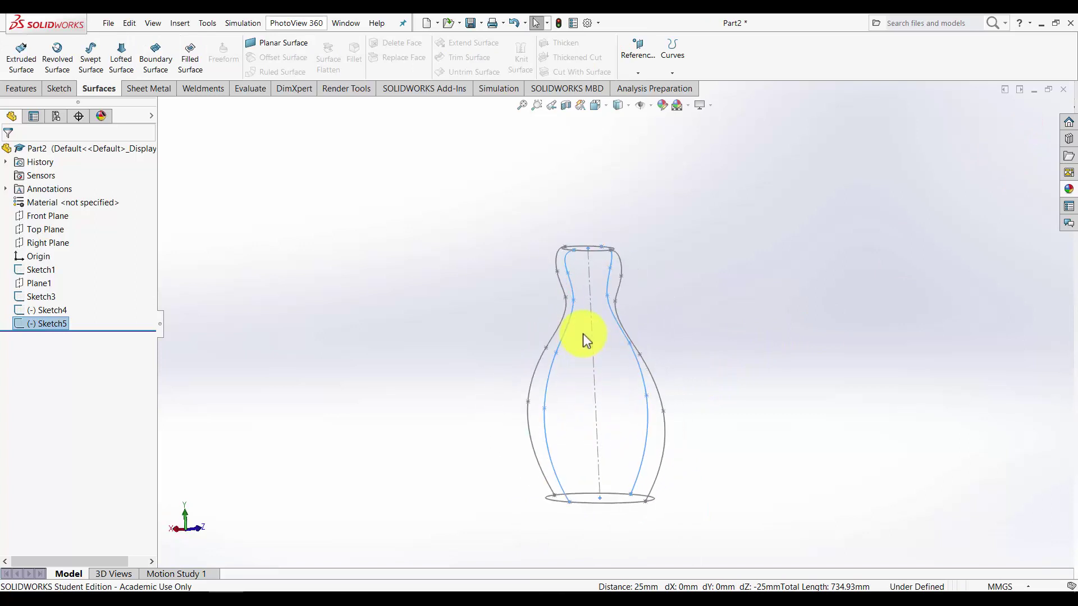
- Start a Lofted Surface with the base ellipse and the top profile as its two profiles
click(234, 164)
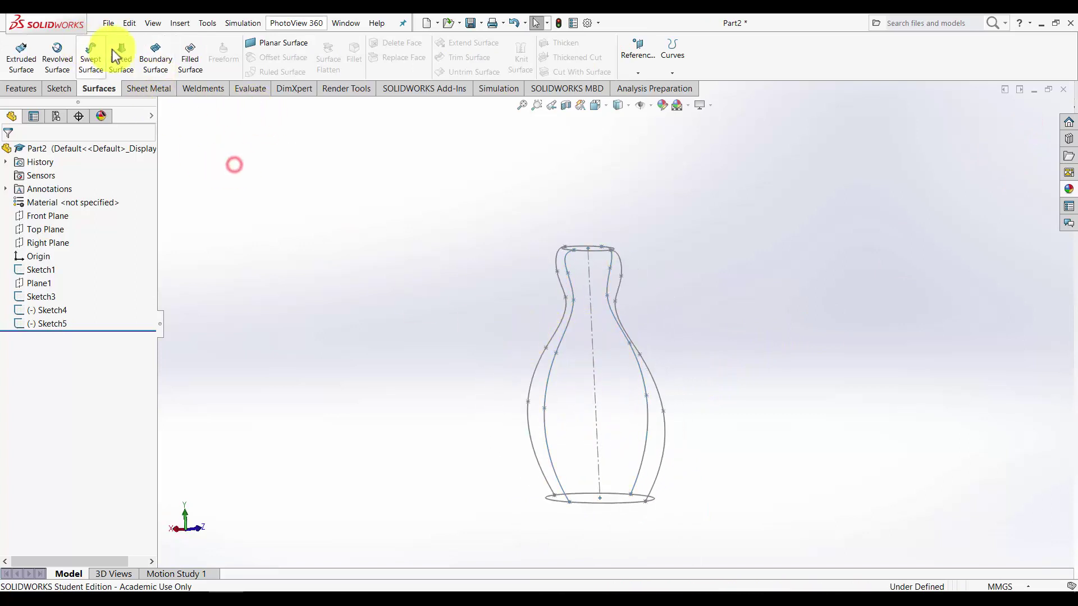
click(581, 505)
click(580, 256)
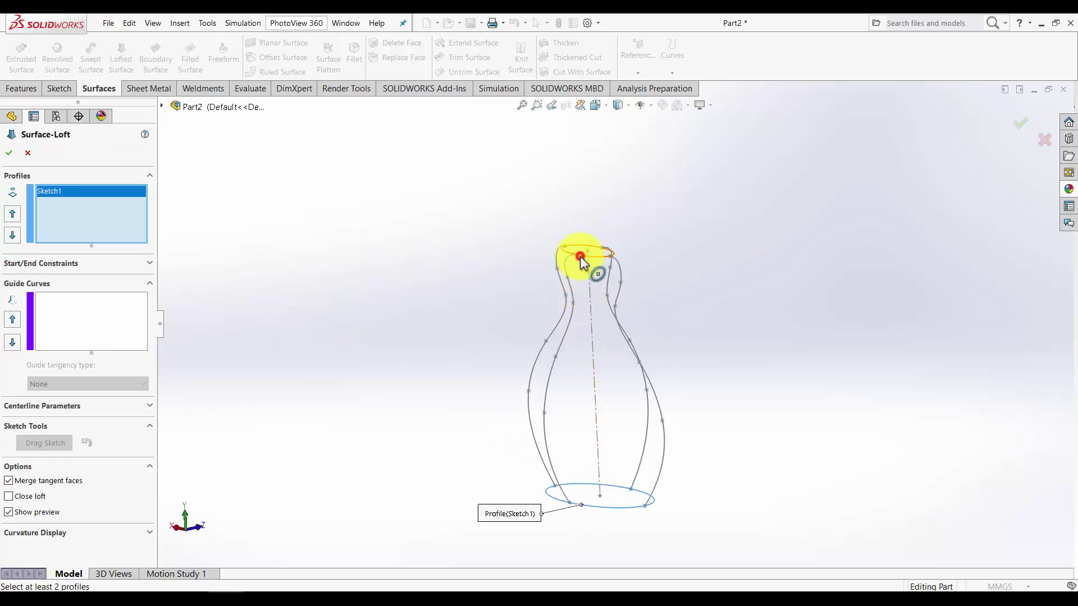
click(109, 309)
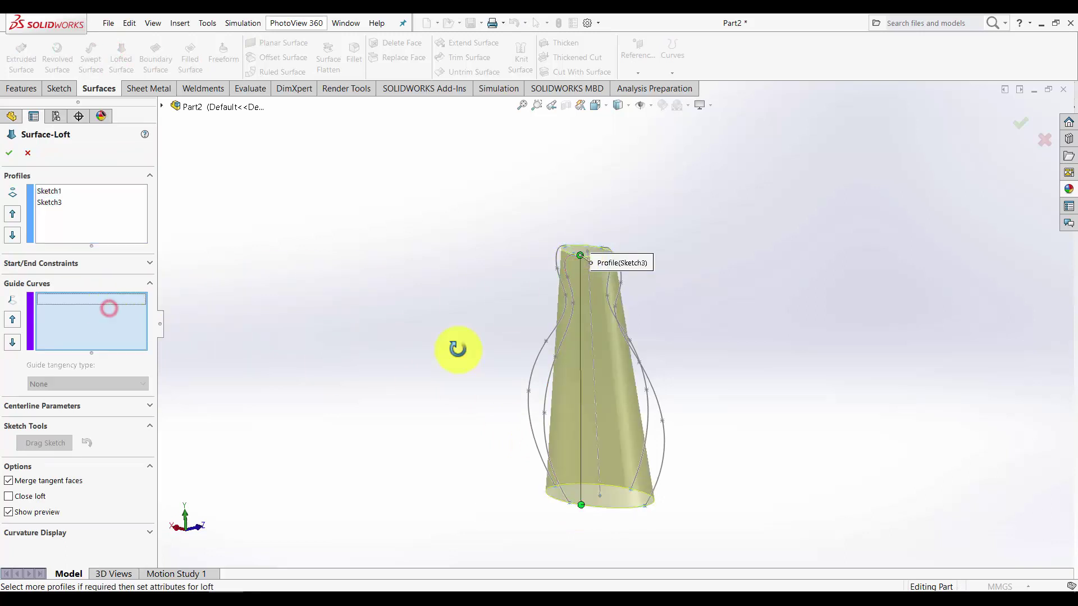
middle_drag(457, 349, 486, 355)
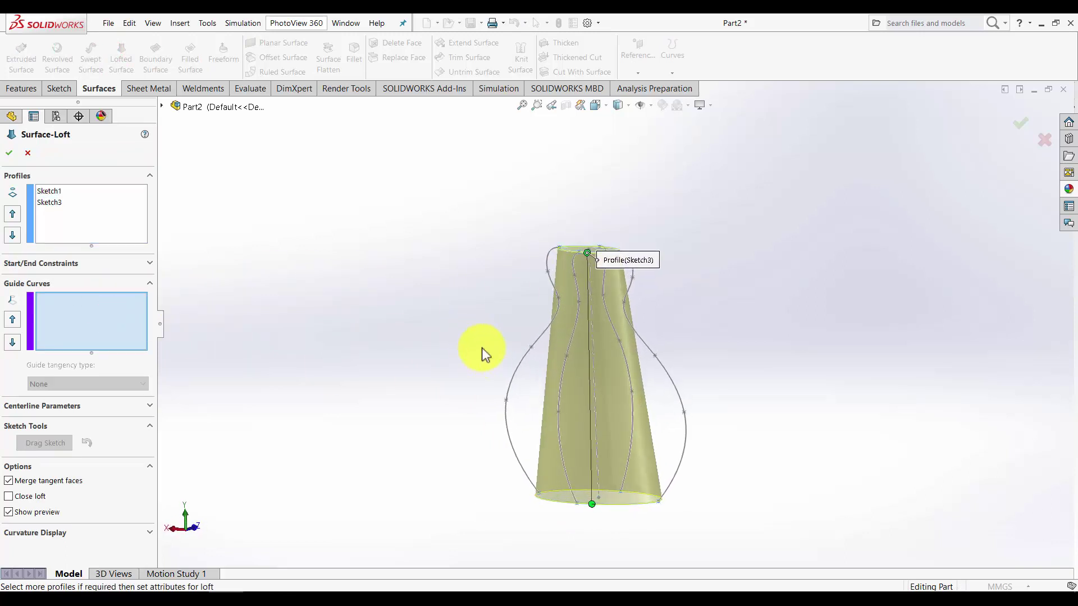
- Add the four side curves as guide curves and confirm the lofted vase surface
click(520, 363)
click(550, 399)
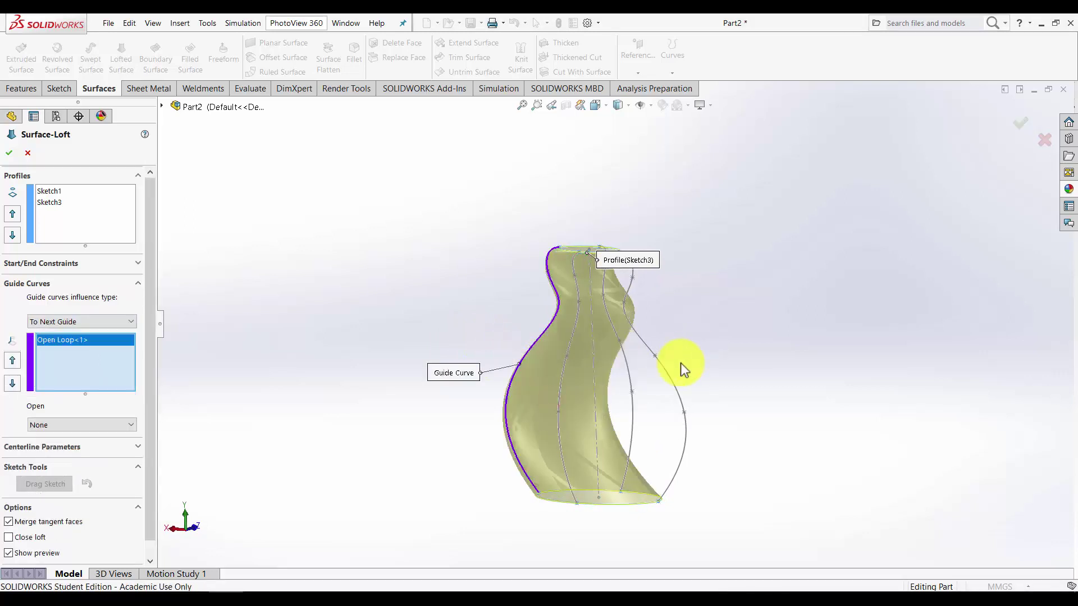
click(668, 374)
click(698, 410)
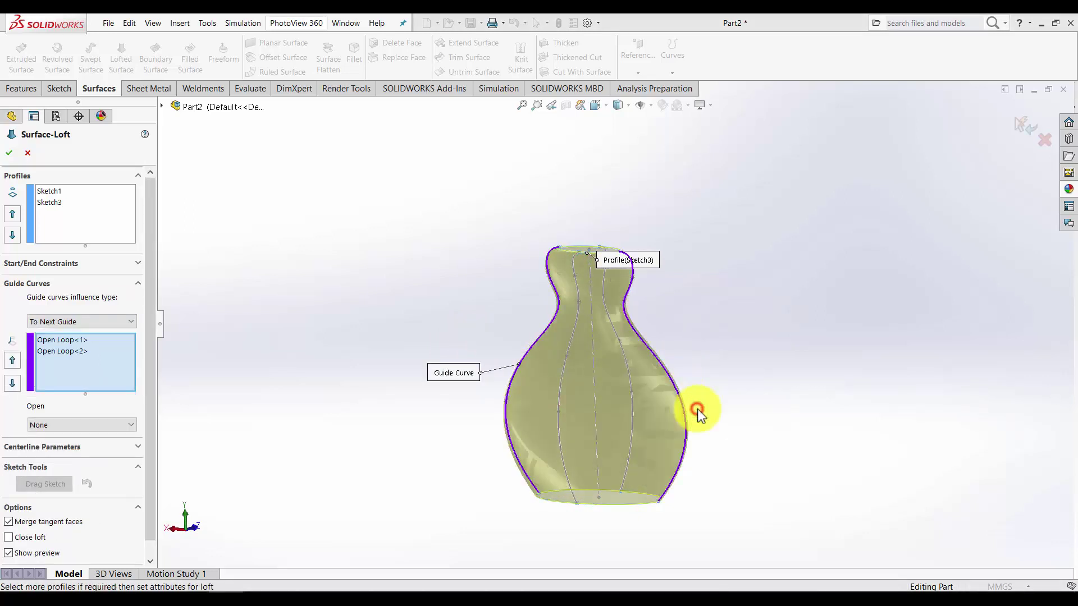
middle_drag(698, 409, 536, 380)
click(536, 378)
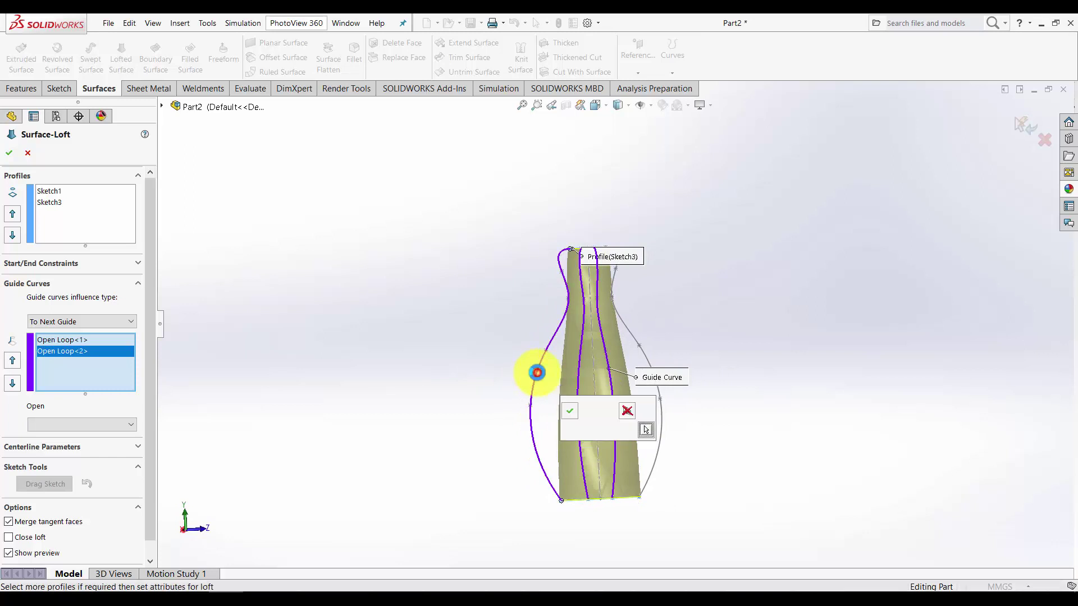
click(567, 413)
click(635, 338)
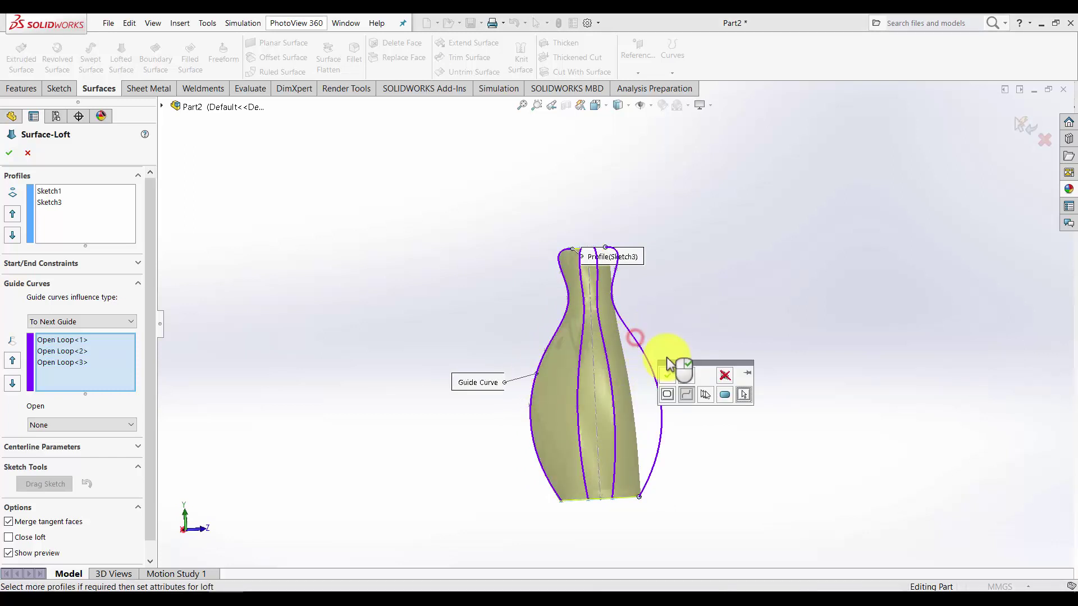
click(665, 372)
middle_drag(608, 422, 685, 433)
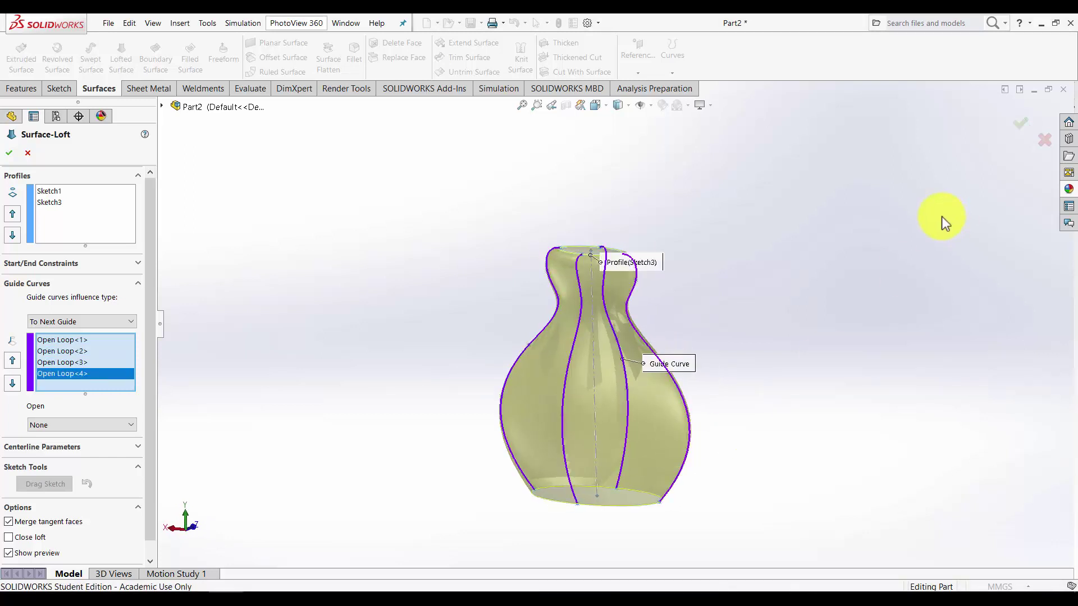
click(1021, 121)
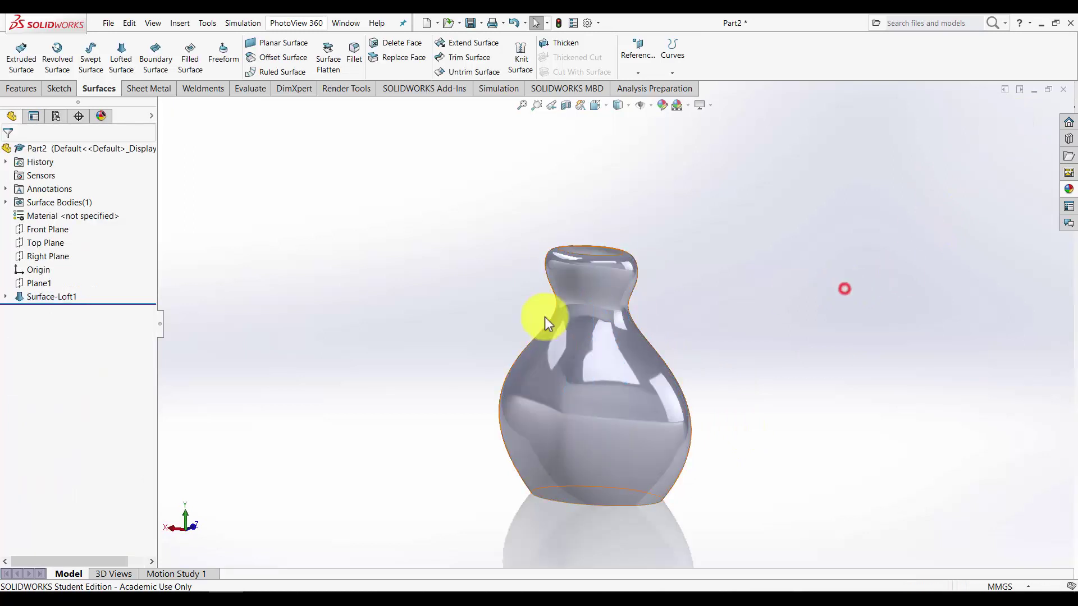
mouse_move(543, 315)
middle_down()
mouse_move(587, 211)
mouse_move(611, 320)
mouse_move(695, 279)
mouse_move(621, 288)
mouse_move(563, 318)
mouse_move(541, 284)
middle_up()
click(5, 297)
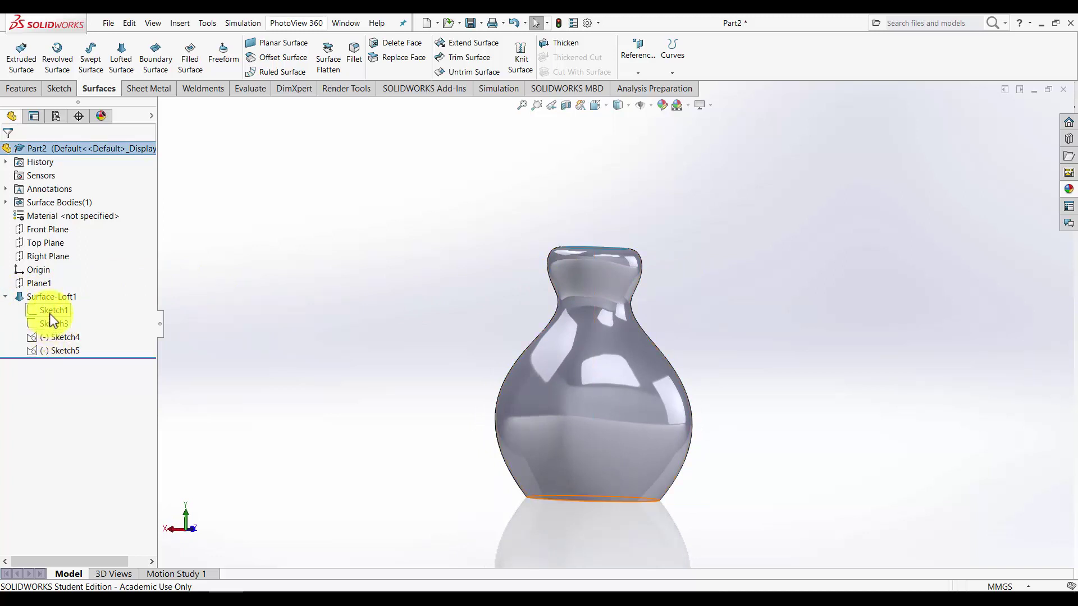
right_click(51, 337)
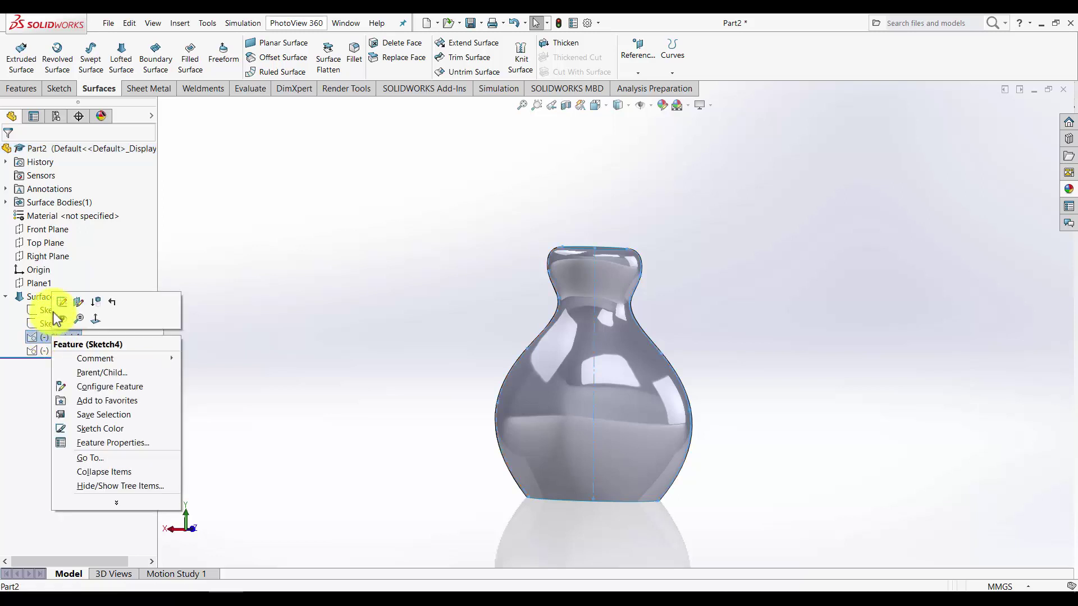
click(65, 305)
scroll(447, 409, down, 1)
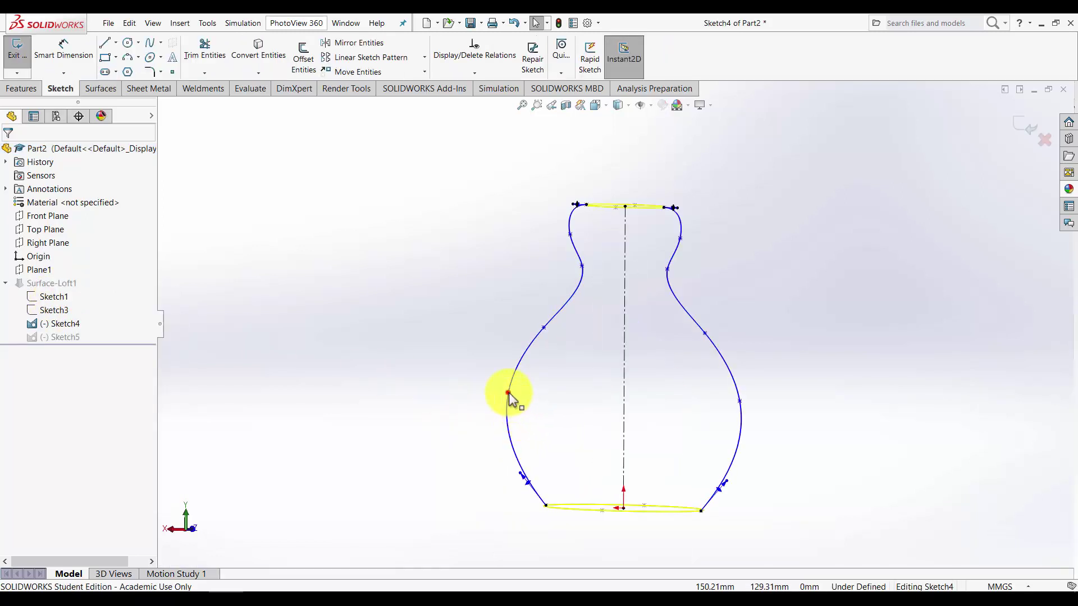
mouse_move(508, 393)
mouse_down()
mouse_move(560, 409)
mouse_move(686, 402)
mouse_up()
mouse_move(625, 419)
mouse_down()
mouse_move(585, 414)
mouse_move(594, 414)
mouse_up()
key(ctrl+z)
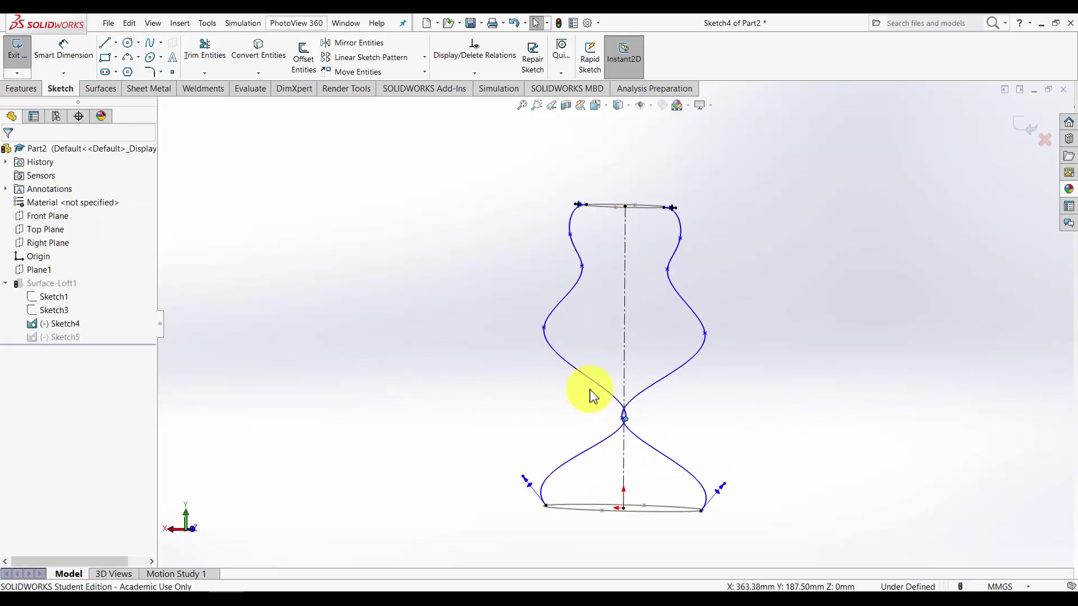
key(ctrl+z)
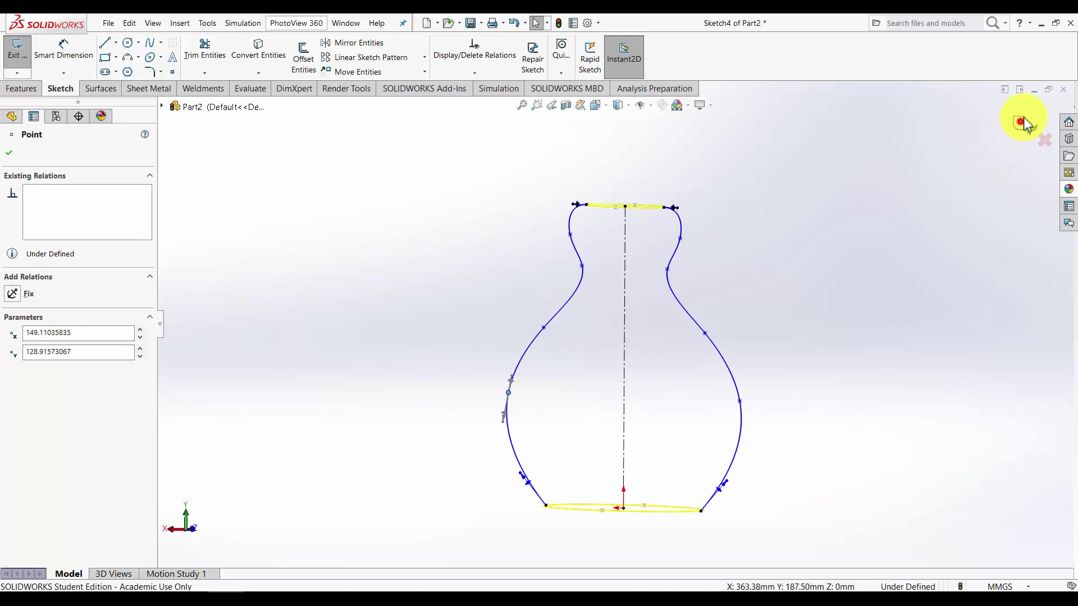
click(1025, 124)
middle_drag(729, 320, 527, 346)
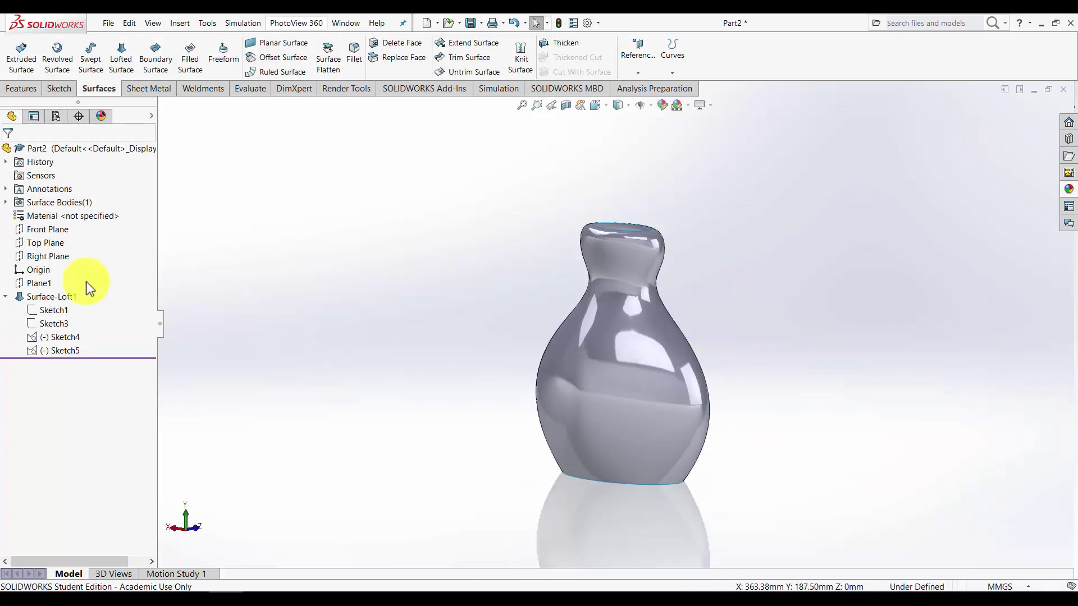
- Sketch an ellipse on the Front Plane, viewed face-on, centred on the vase body
click(59, 231)
click(72, 217)
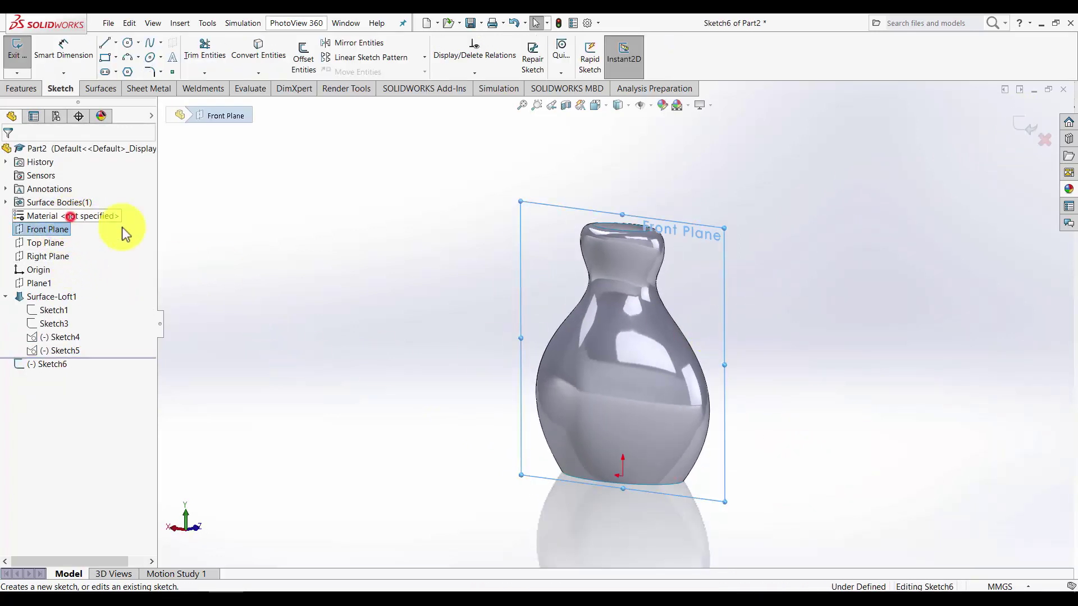
key(space)
click(346, 357)
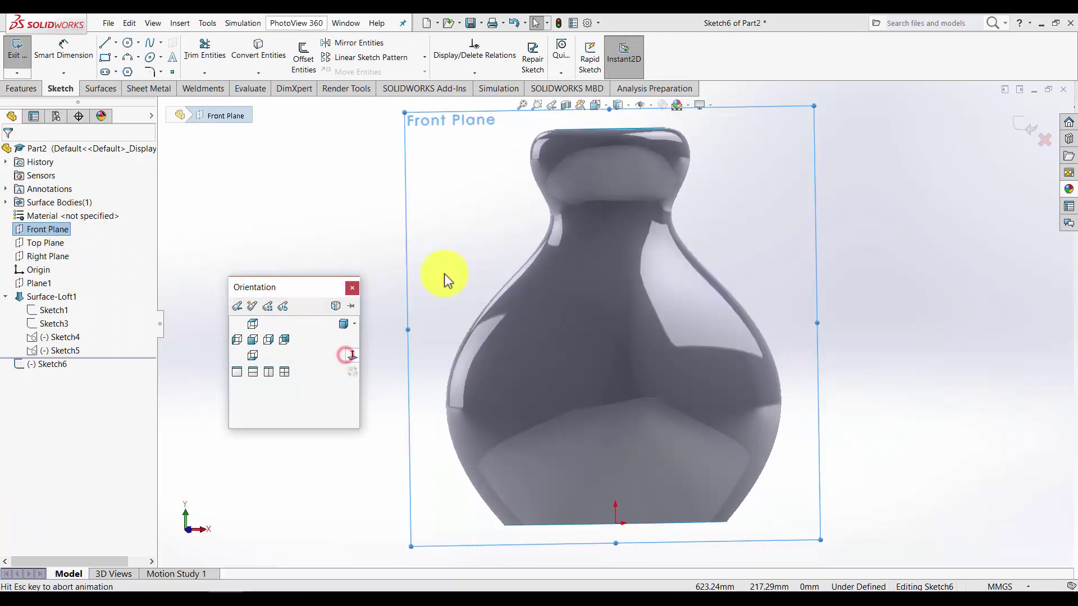
click(149, 56)
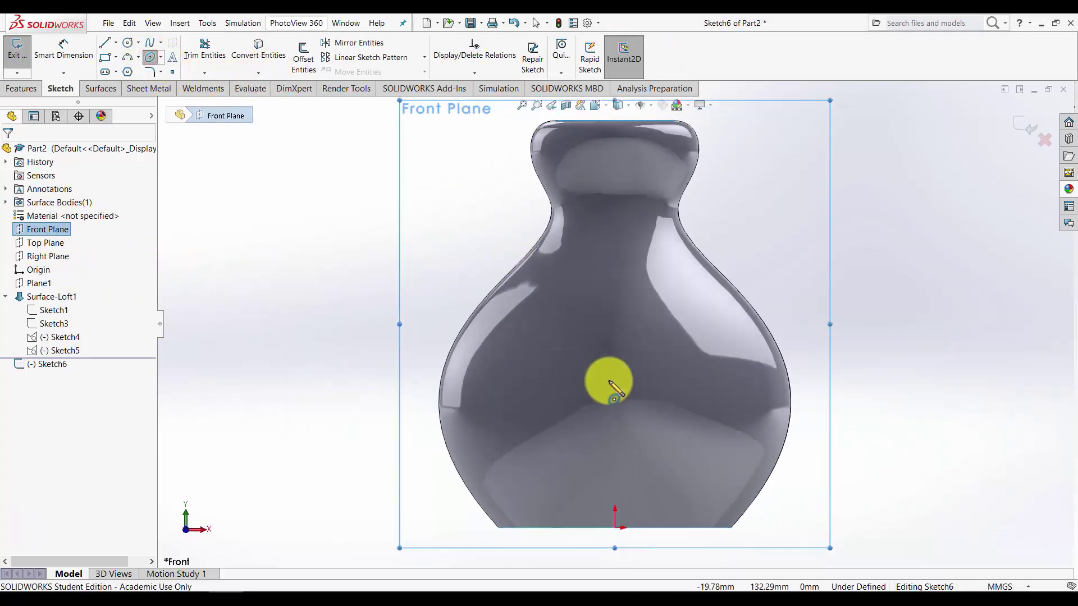
click(615, 379)
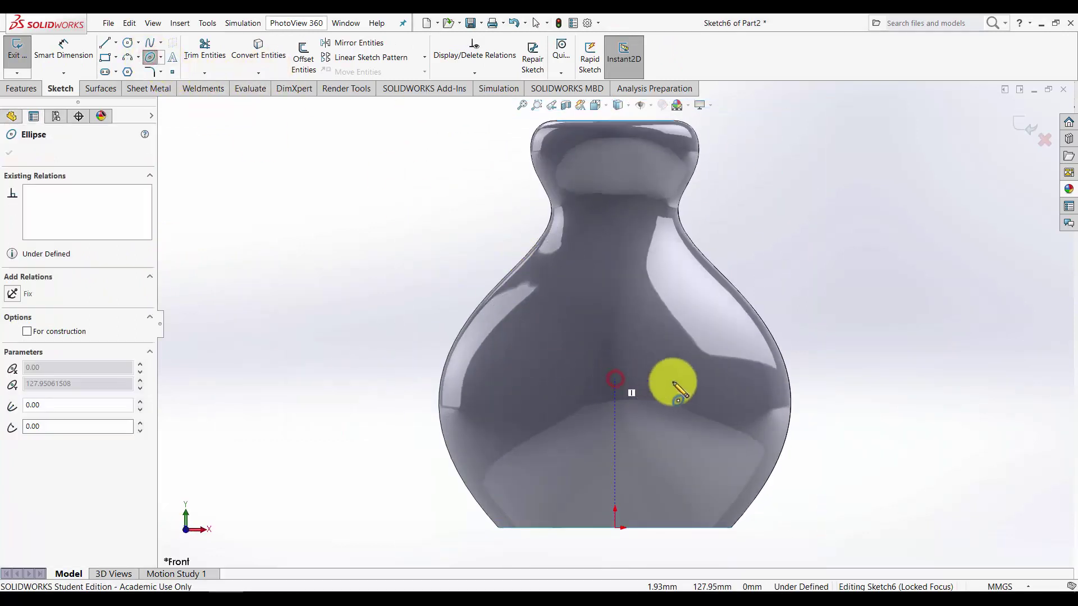
click(712, 379)
click(618, 292)
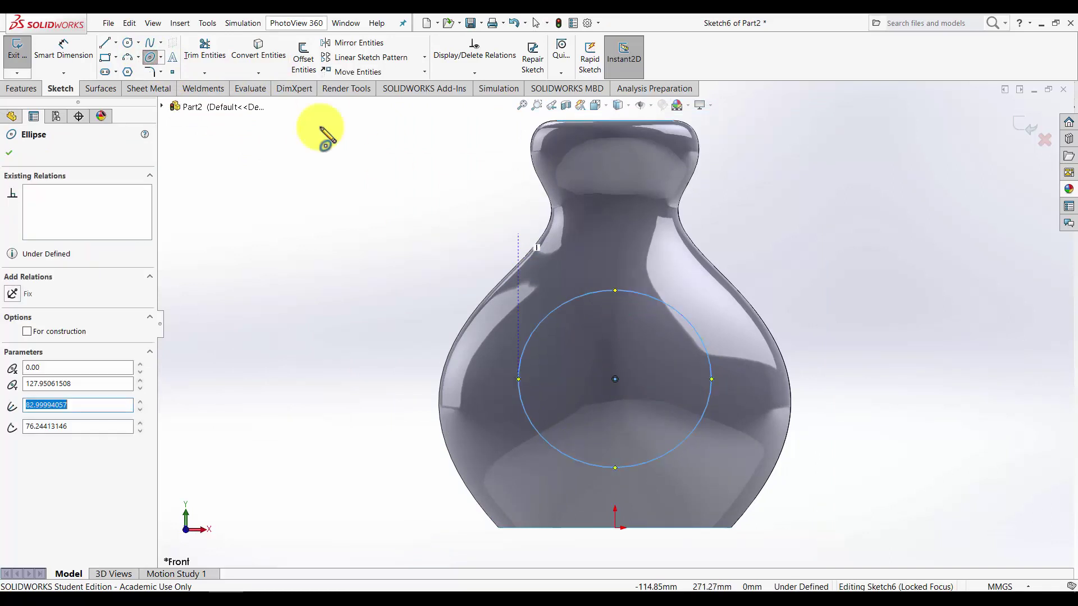
- Dimension the ellipse's axes at 90 mm horizontally and 85 mm vertically
click(63, 50)
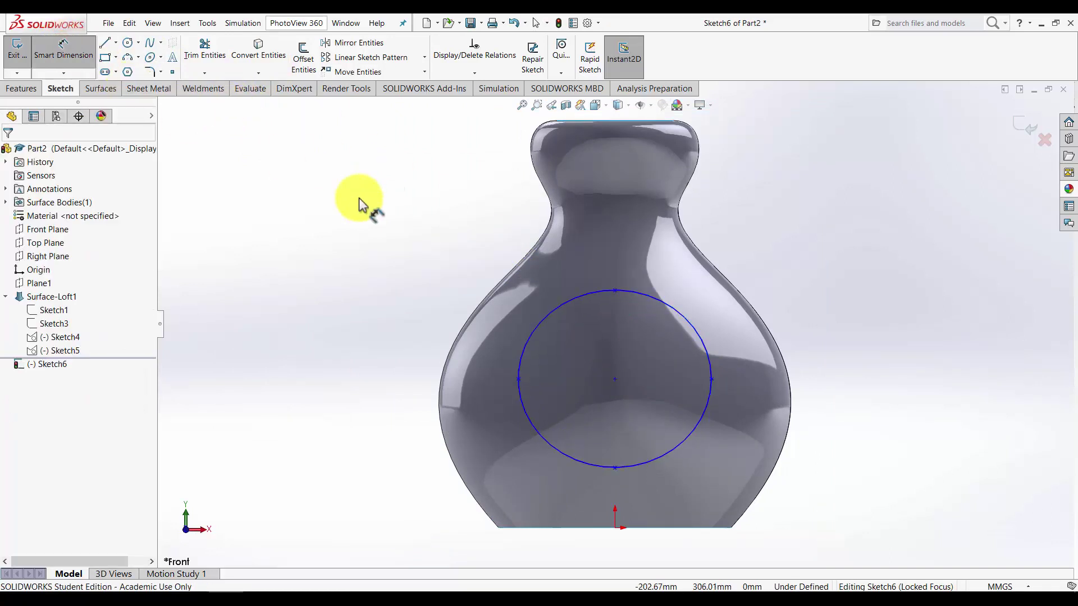
click(616, 380)
click(711, 377)
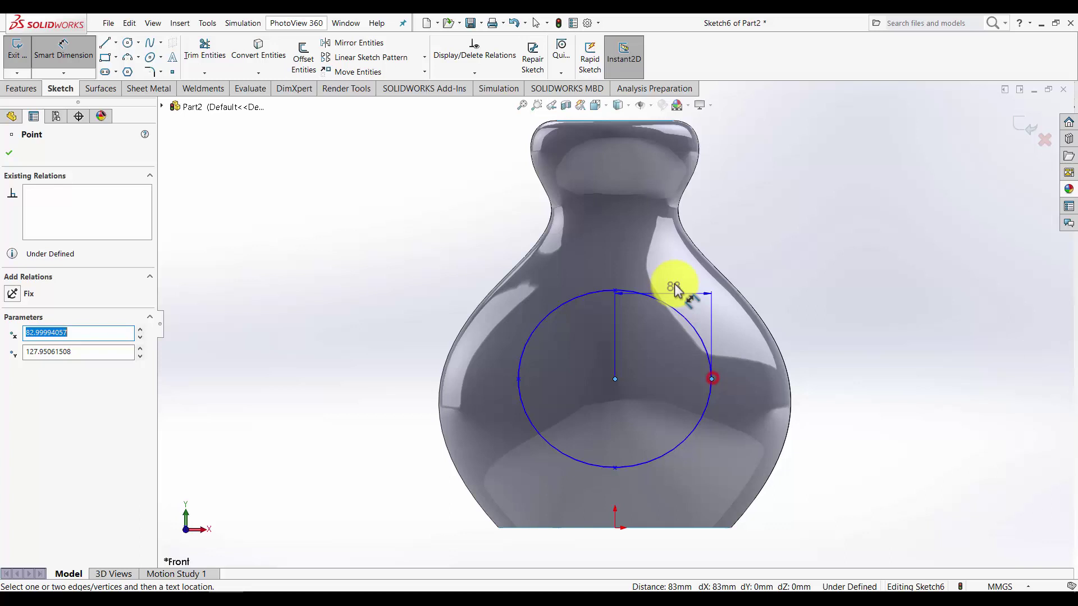
click(666, 275)
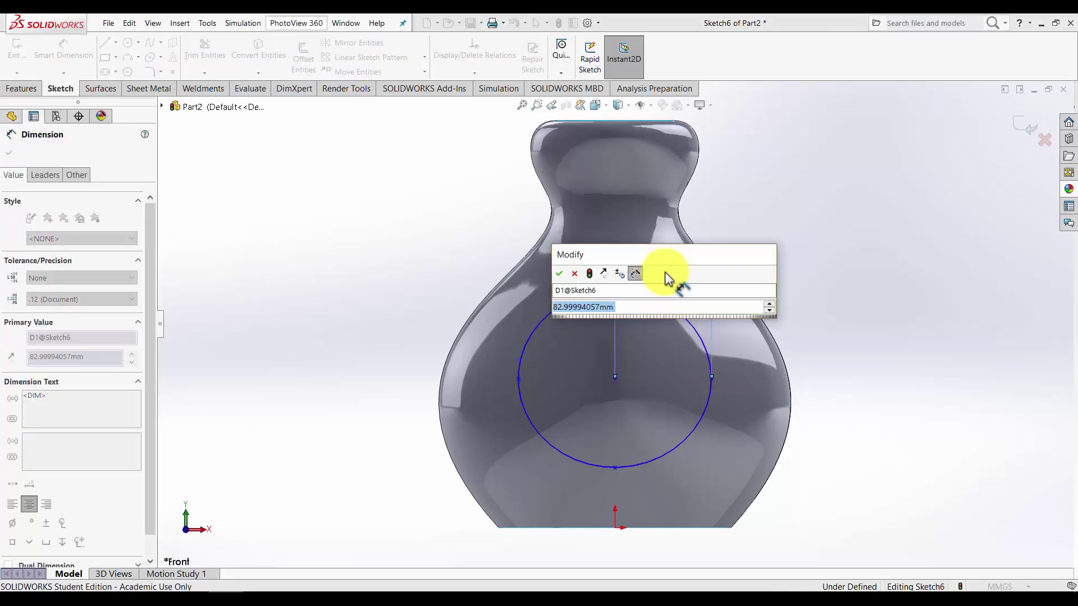
text(90)
key(Return)
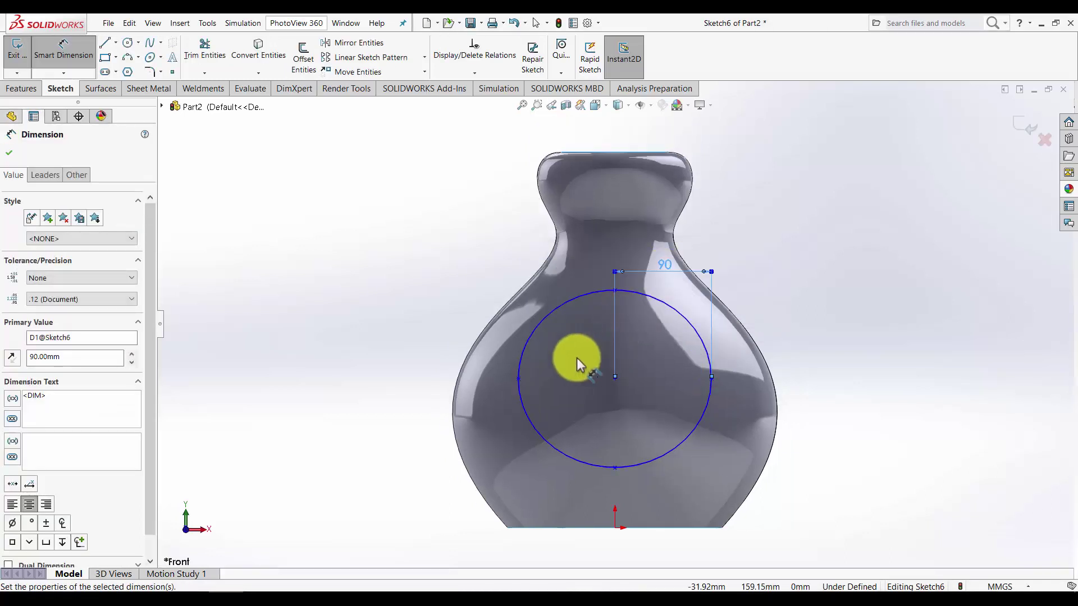
click(518, 378)
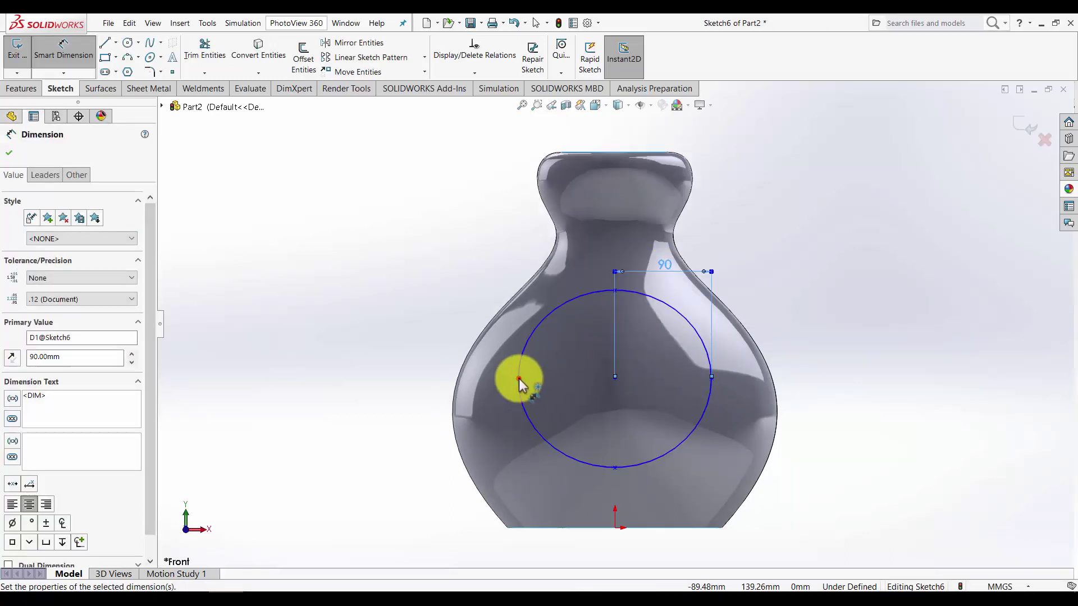
click(615, 290)
click(445, 327)
text(85)
key(Return)
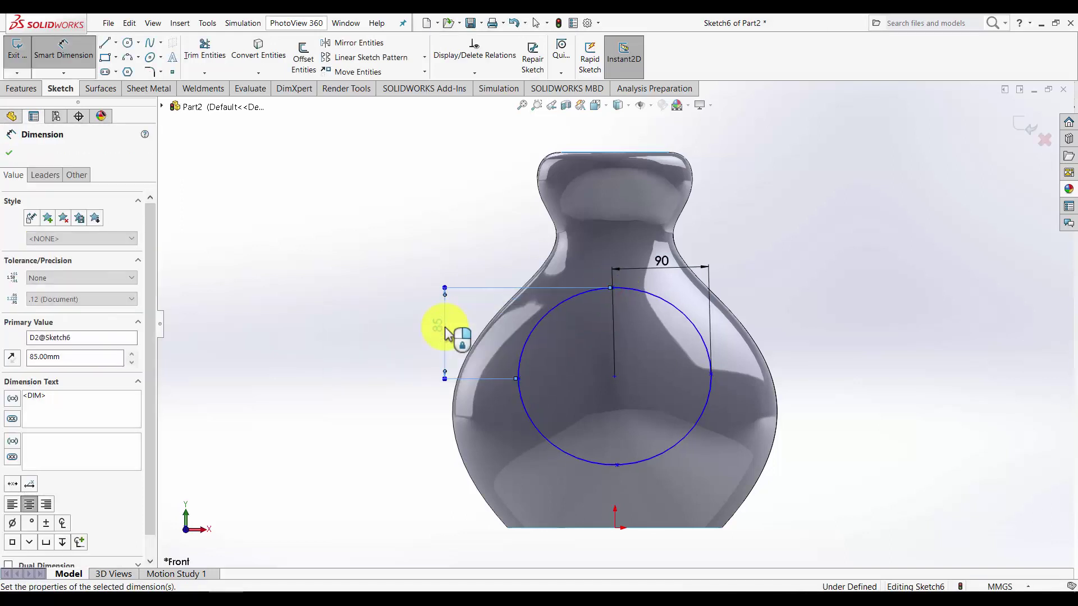
key(Escape)
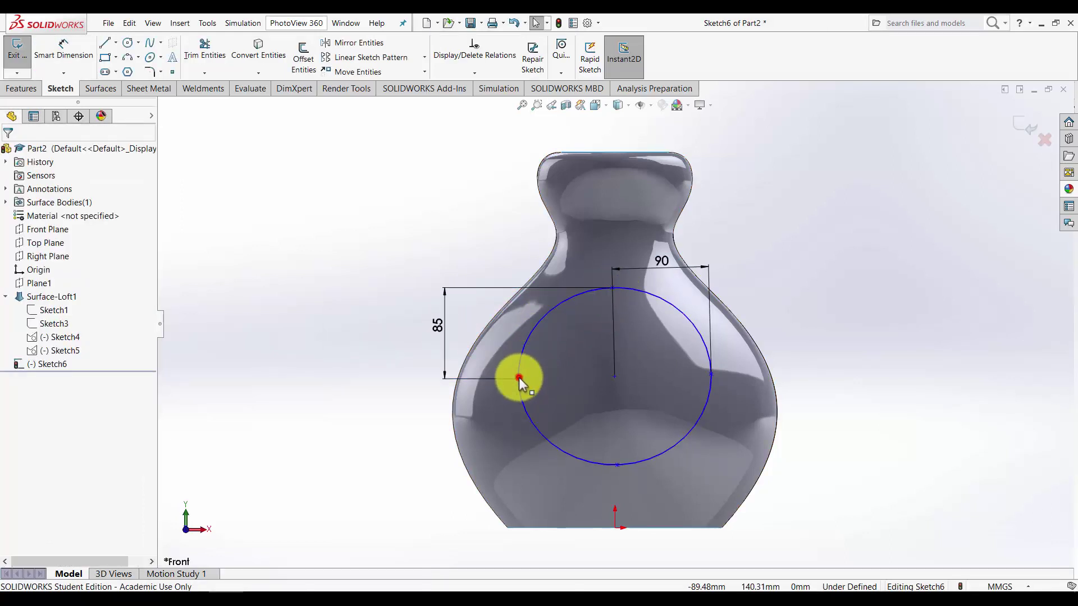
- Make the ellipse's side vertices horizontal, place its centre 125 mm above the origin, and close Sketch6
click(519, 377)
ctrl+click(709, 375)
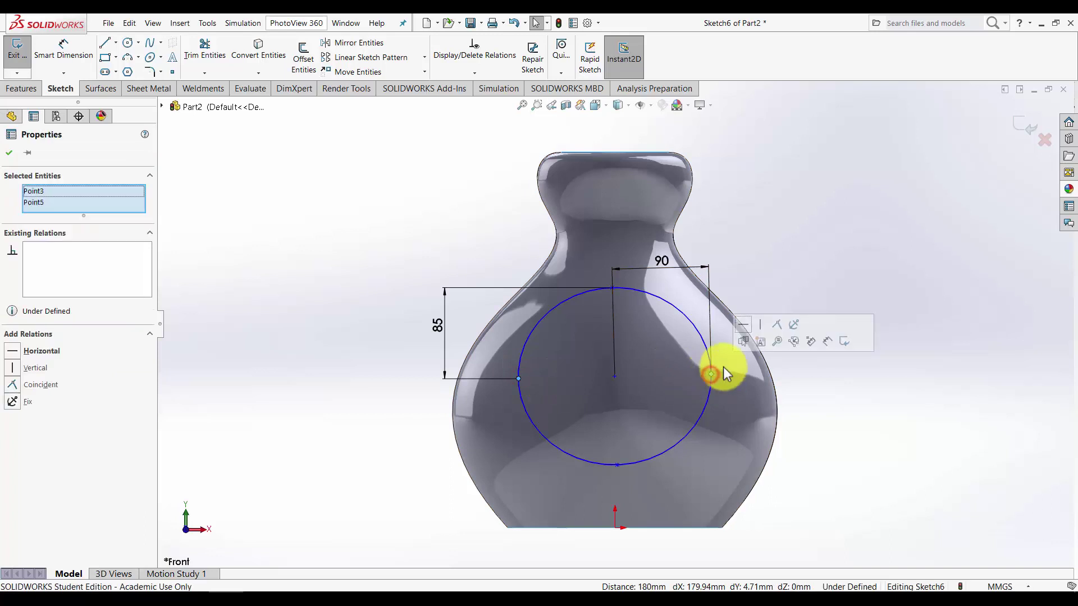
click(741, 330)
click(63, 51)
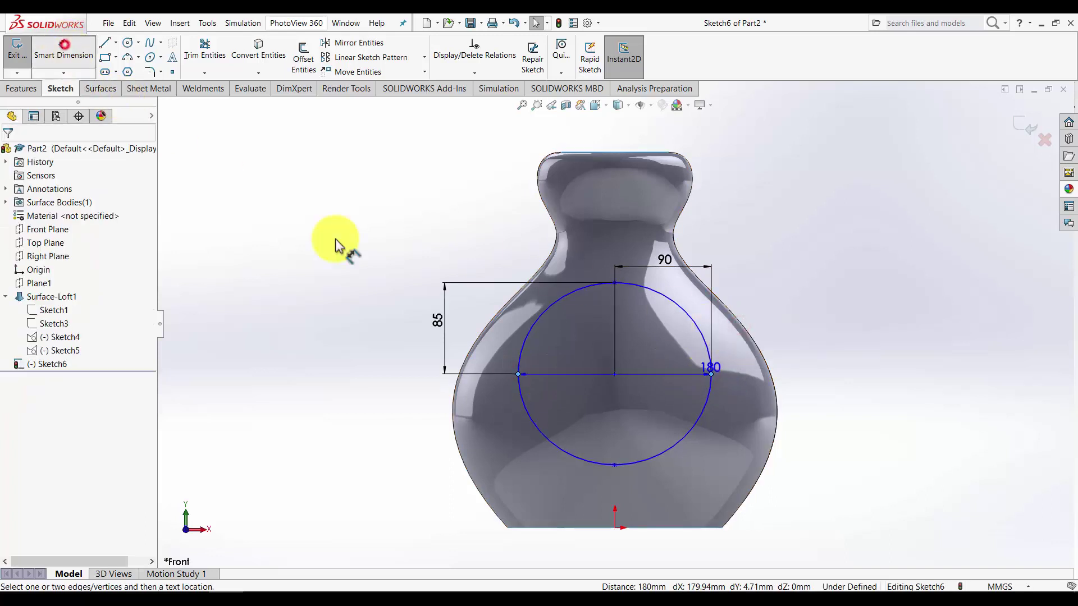
click(614, 527)
key(Escape)
key(Escape)
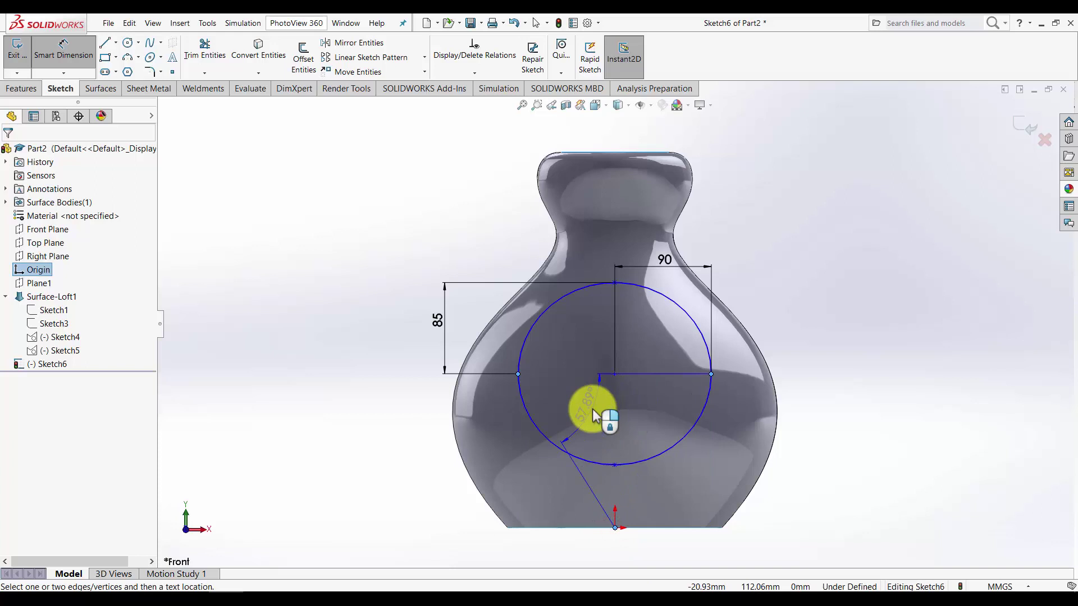
click(74, 53)
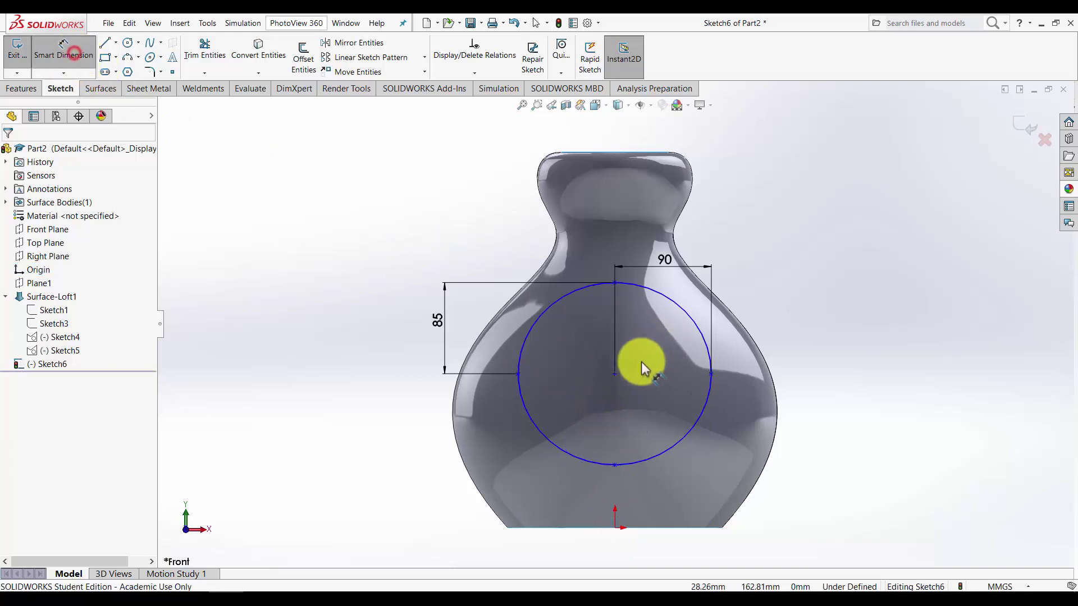
click(615, 375)
click(615, 528)
click(377, 458)
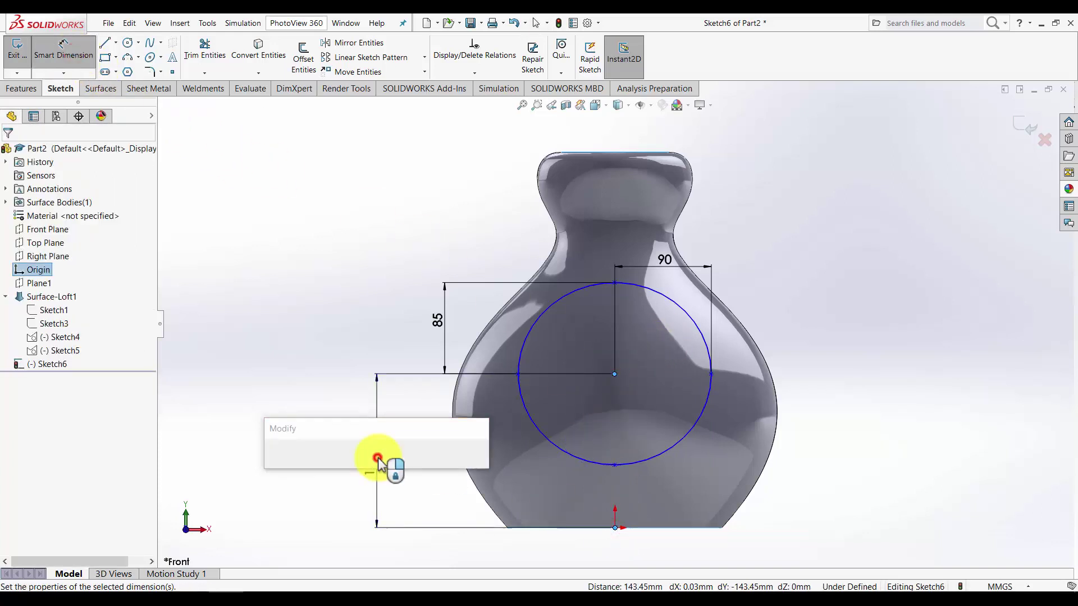
text(125)
key(Return)
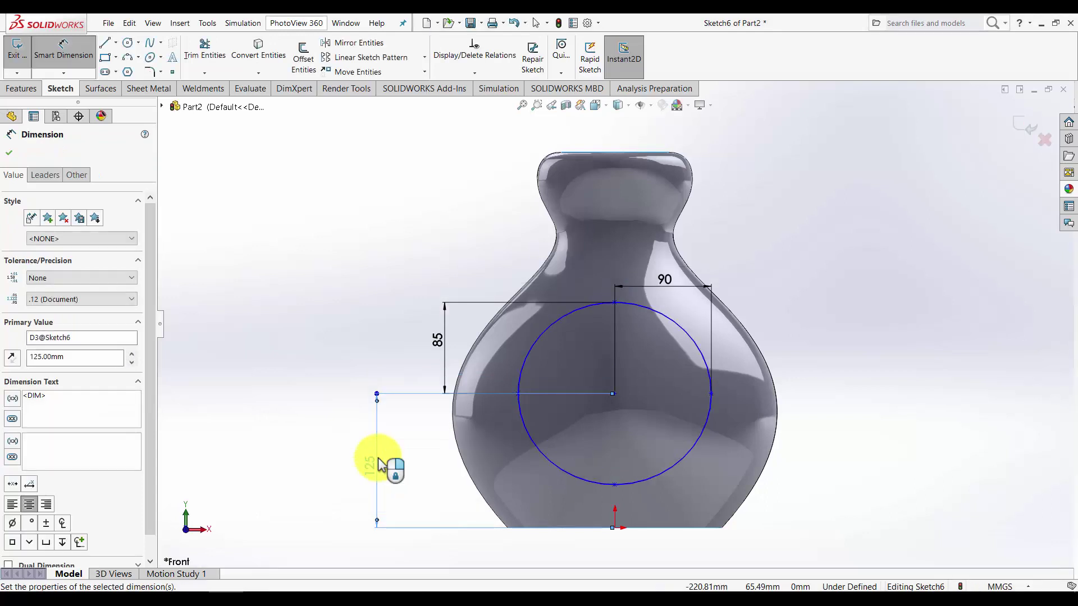
click(1018, 128)
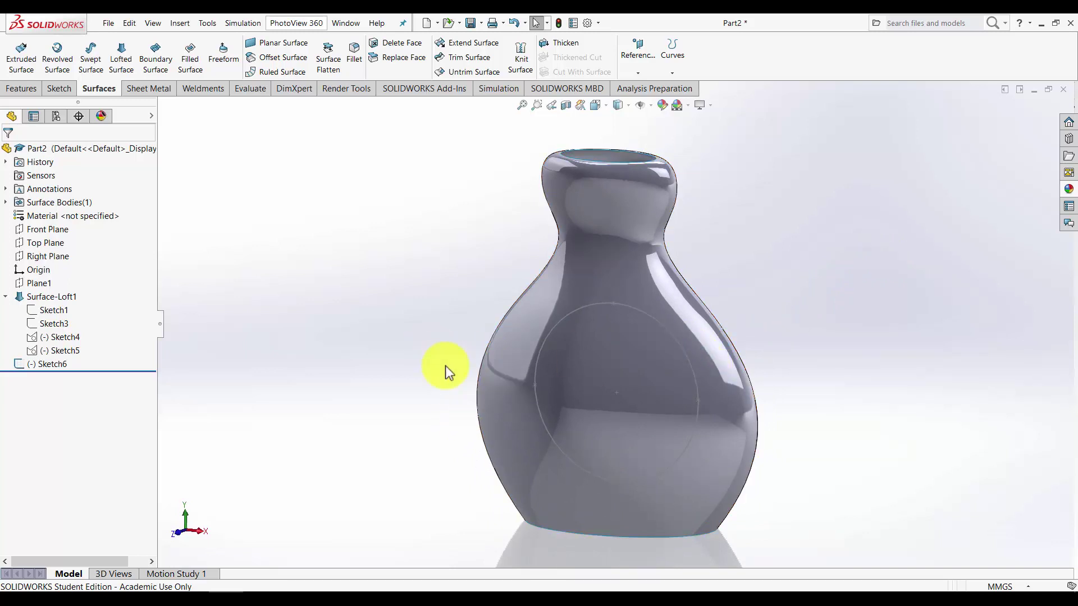
- Draw a new ellipse on the Front Plane, viewed Normal To, centred on the first ellipse's centre
click(58, 90)
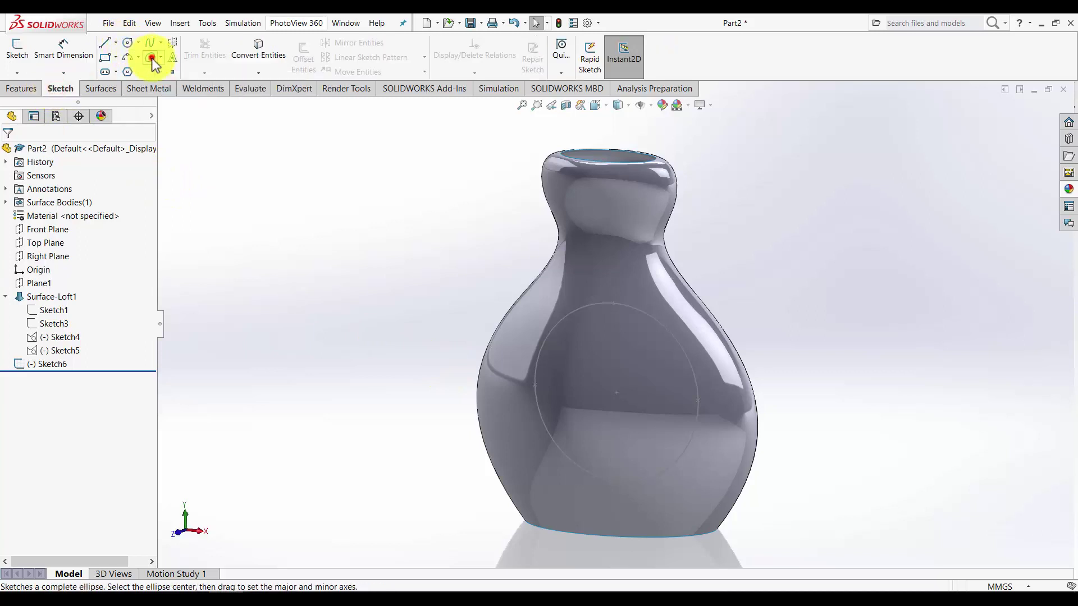
click(151, 58)
click(162, 106)
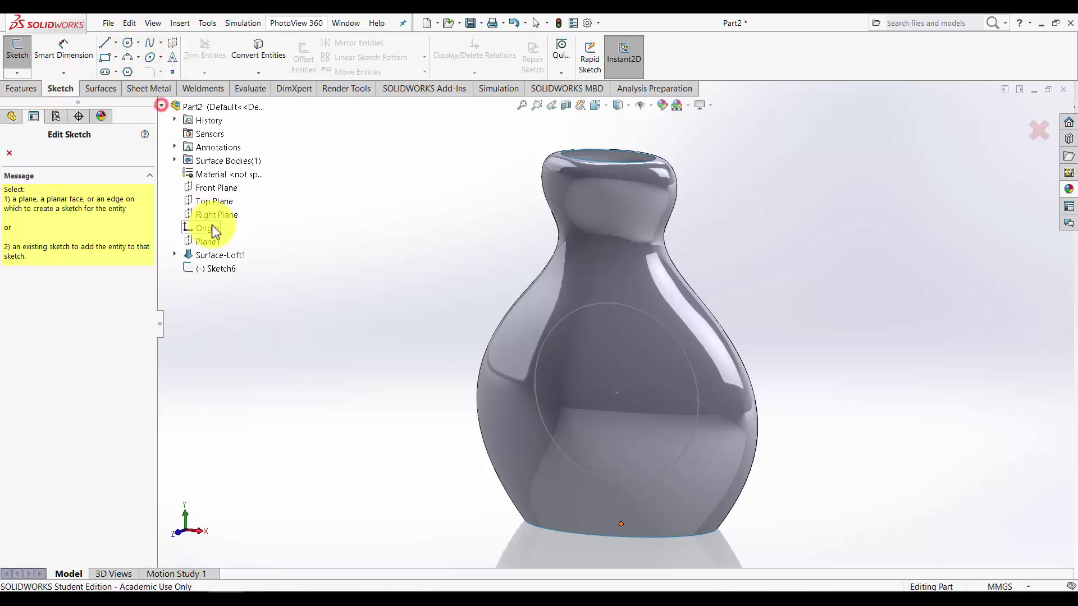
click(213, 189)
key(space)
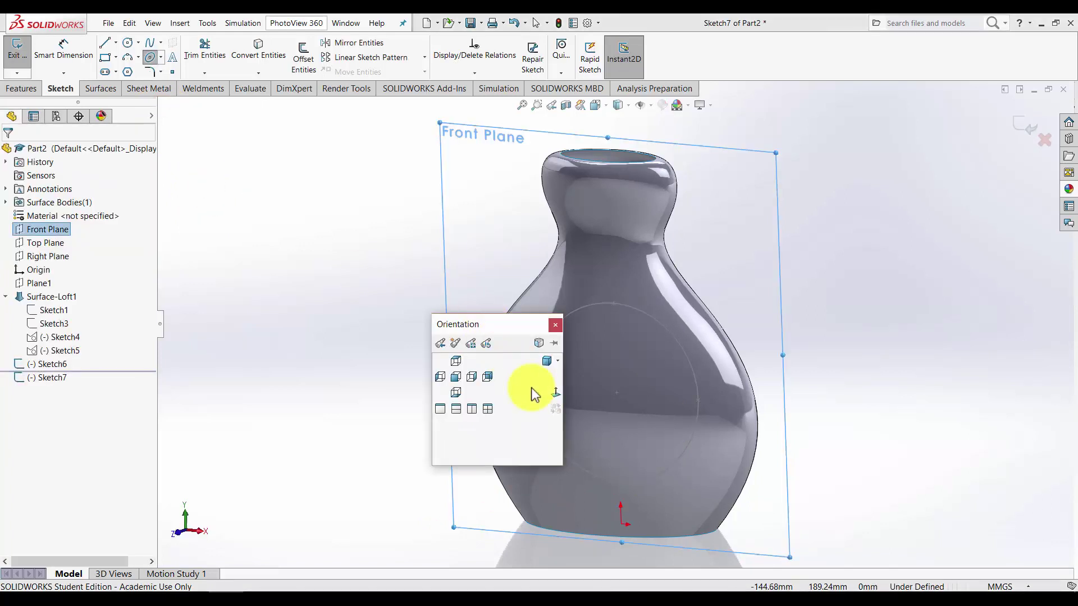
click(553, 392)
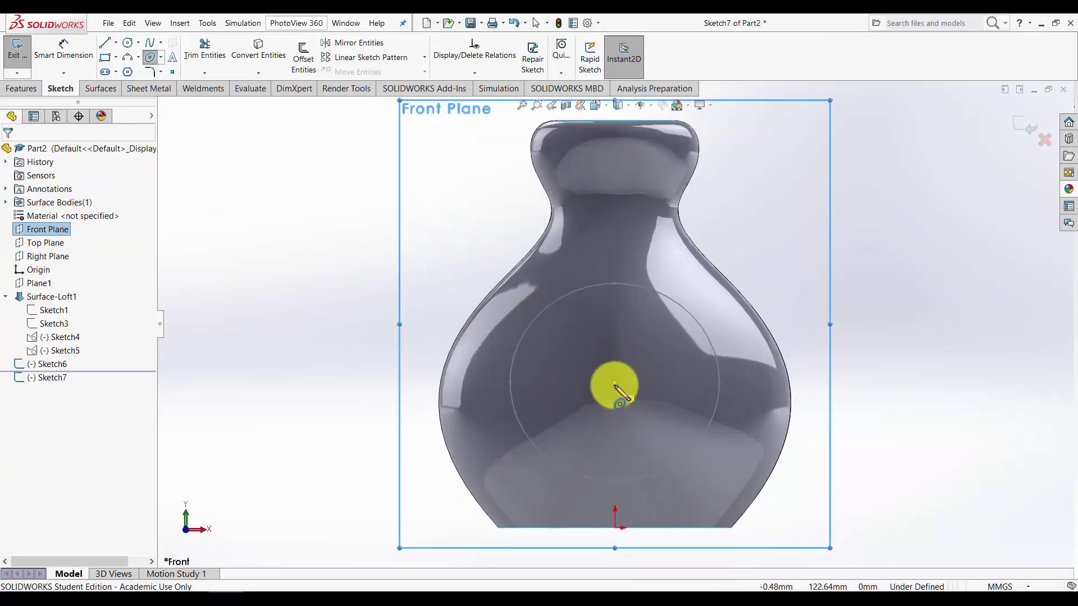
click(614, 384)
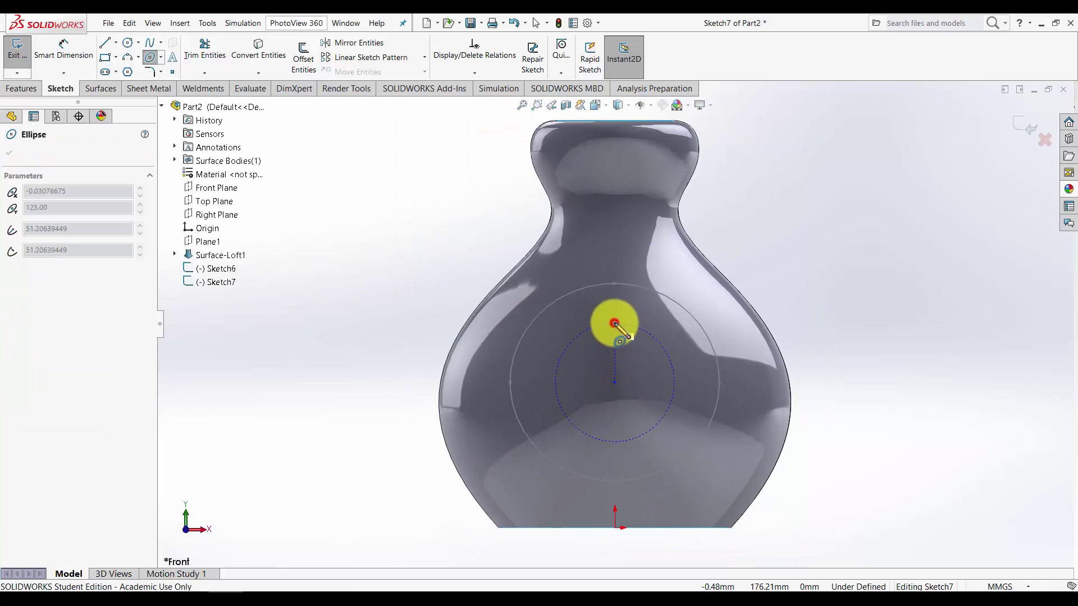
click(614, 324)
click(658, 376)
- Dimension the new ellipse 60 mm vertically and 50 mm horizontally
click(63, 49)
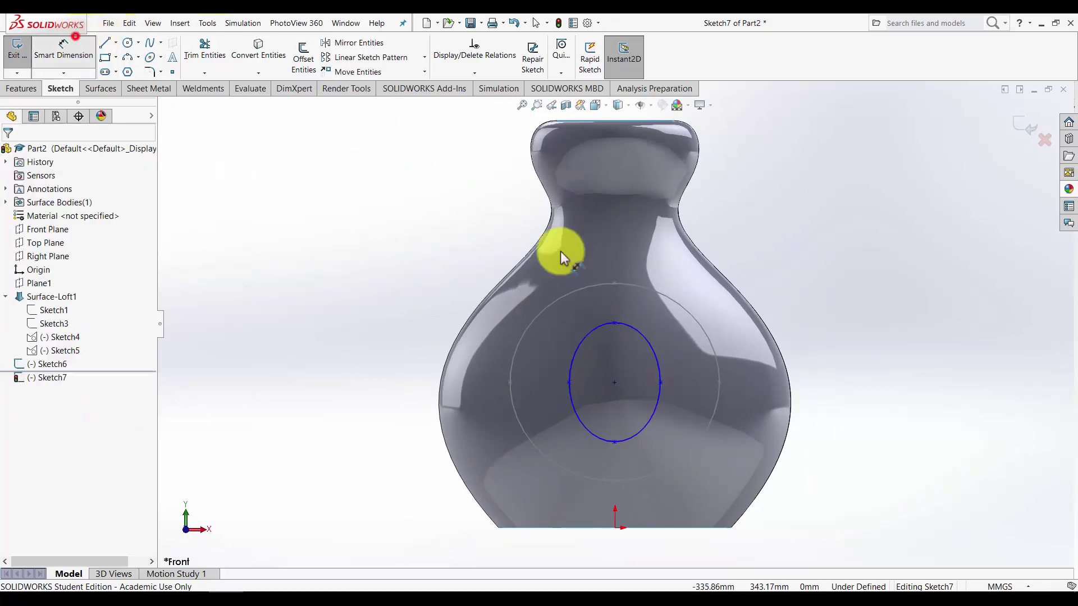
click(614, 324)
click(568, 382)
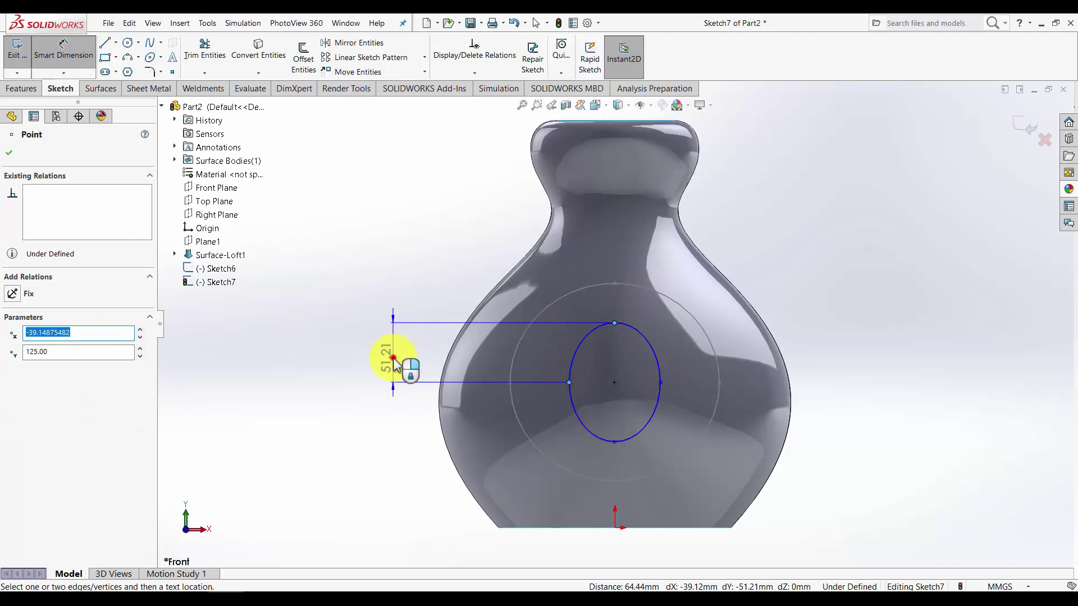
click(393, 359)
text(60)
key(Return)
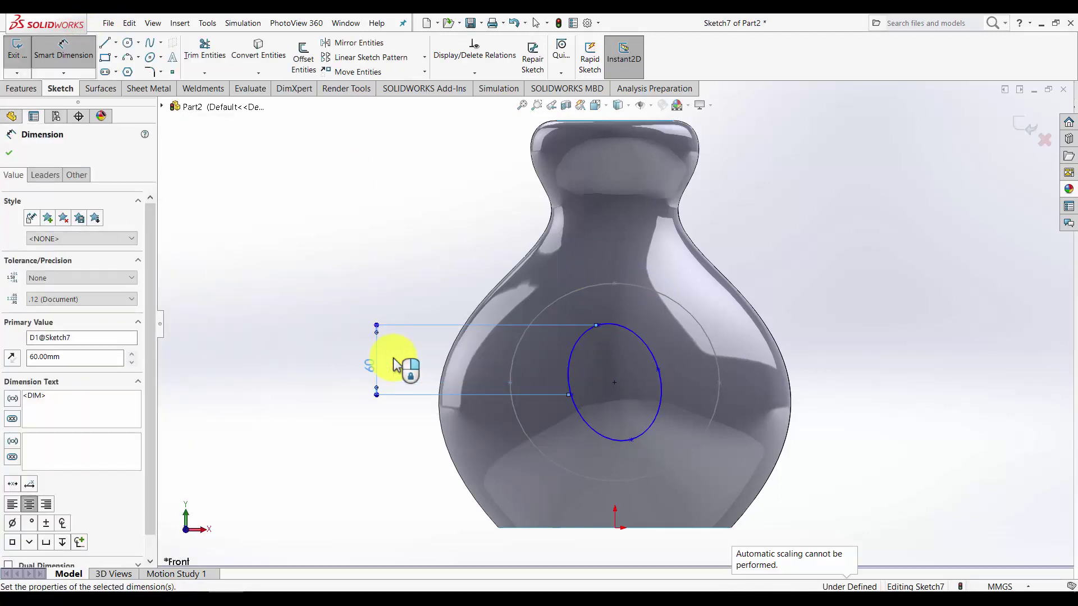
click(659, 372)
click(597, 325)
click(621, 266)
text(5)
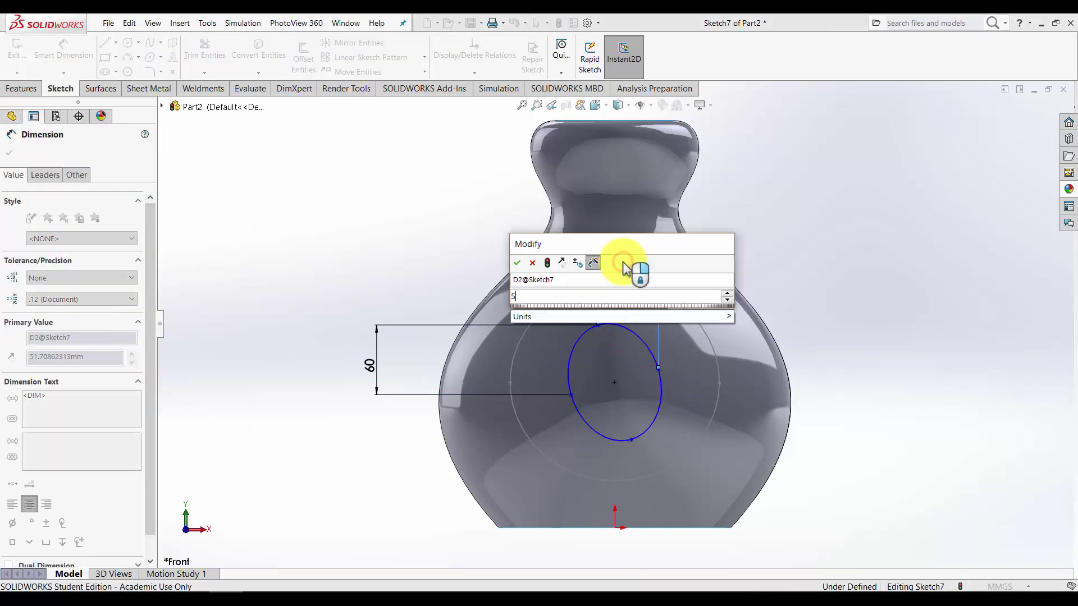
text(0)
key(Return)
key(Escape)
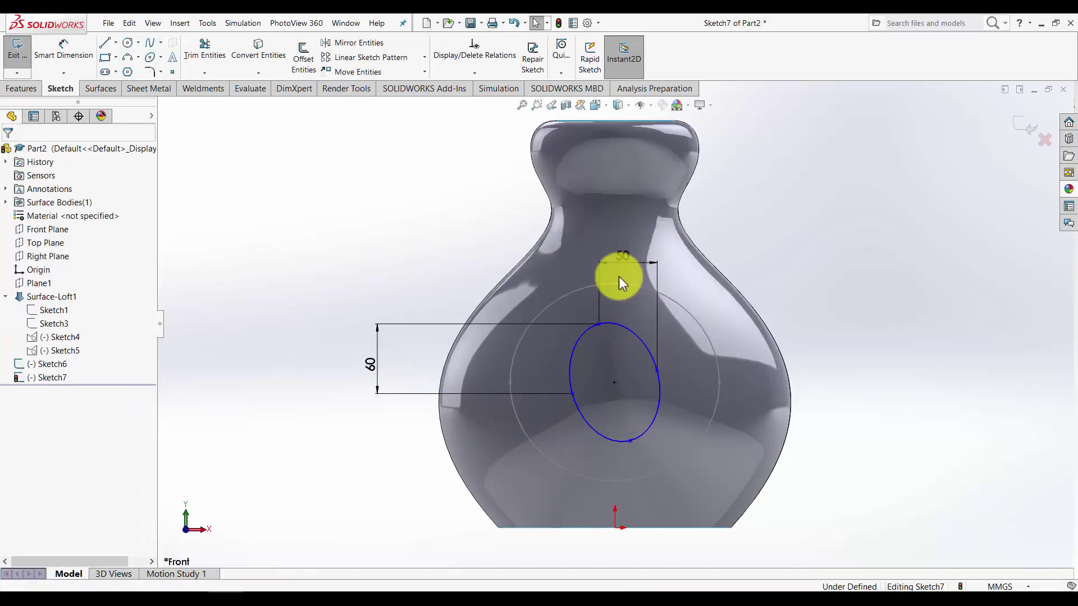
- Make the ellipse's left and right points horizontal and close Sketch7
click(573, 394)
ctrl+click(658, 370)
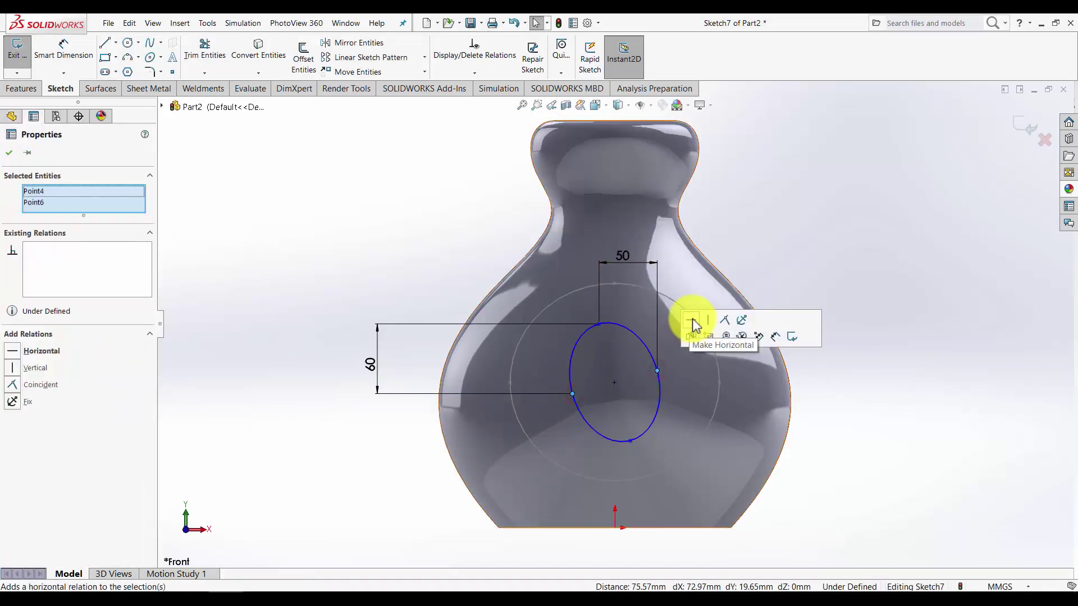
click(693, 323)
click(807, 258)
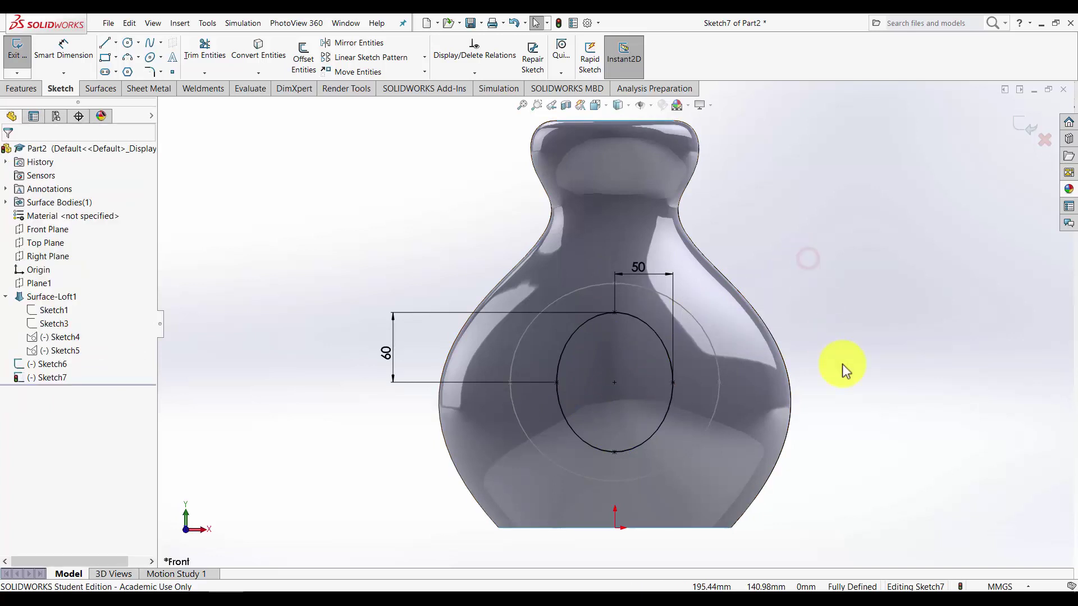
click(1023, 134)
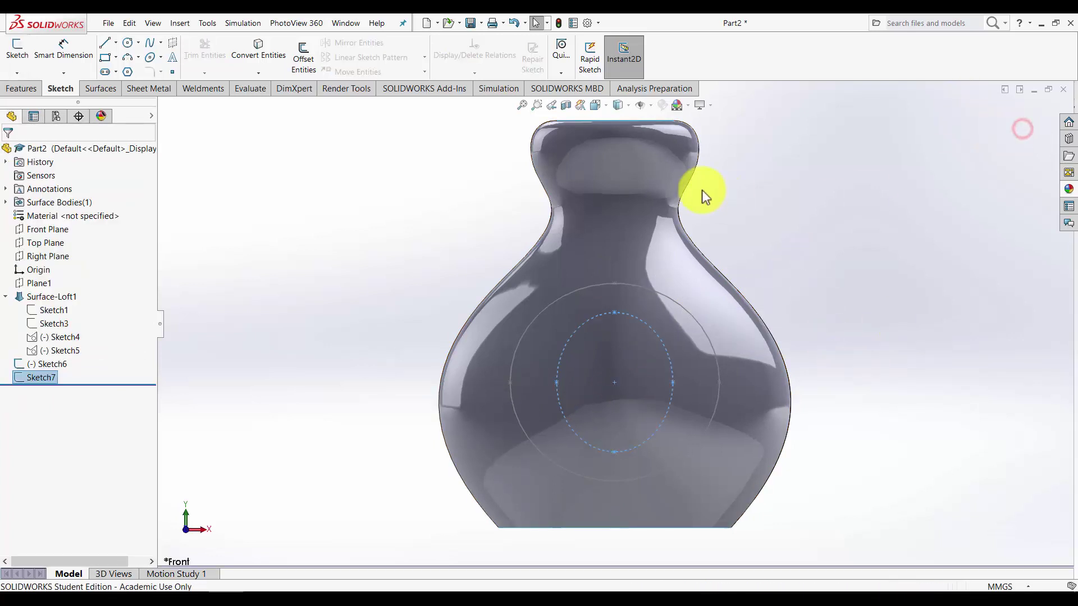
- Extrude the Sketch6 contour as a Mid Plane surface 289 mm through the vase
mouse_move(698, 193)
middle_down()
mouse_move(697, 252)
mouse_move(583, 392)
mouse_move(561, 349)
middle_up()
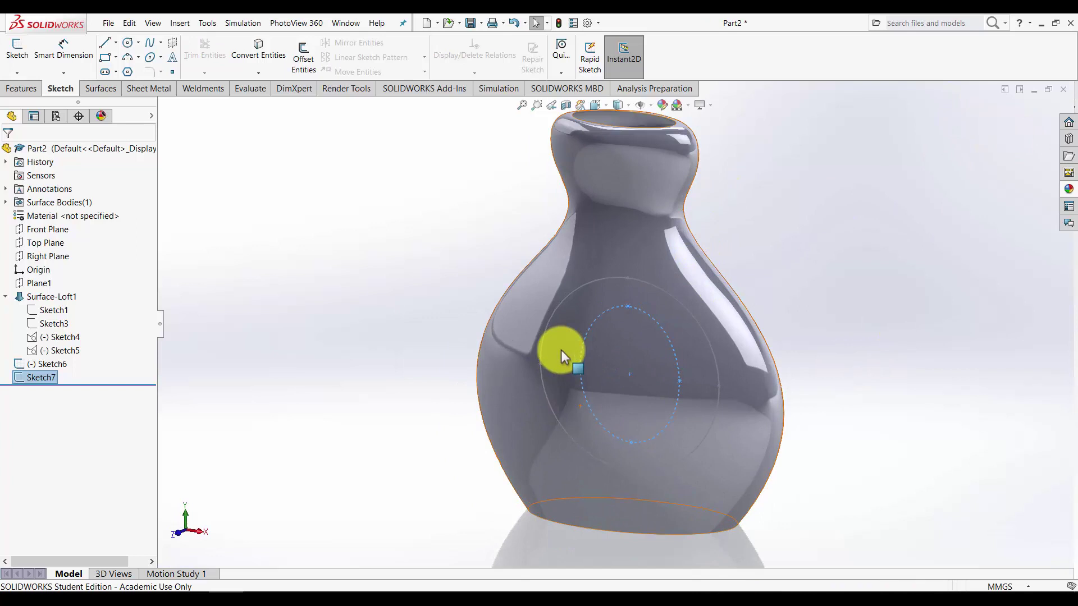
middle_drag(636, 333, 589, 298)
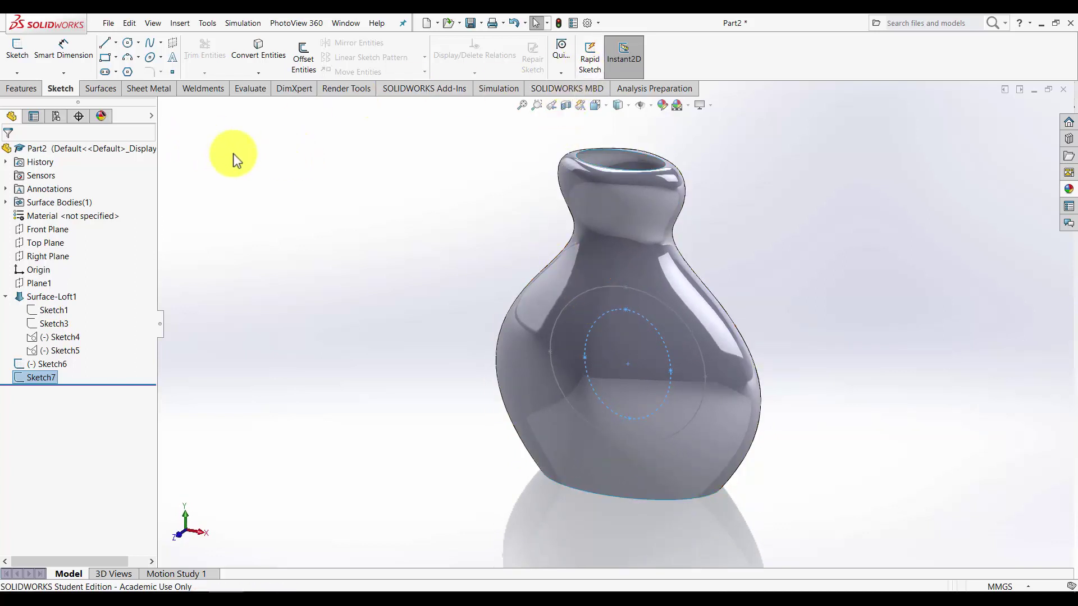
key(f)
scroll(642, 329, down, 2)
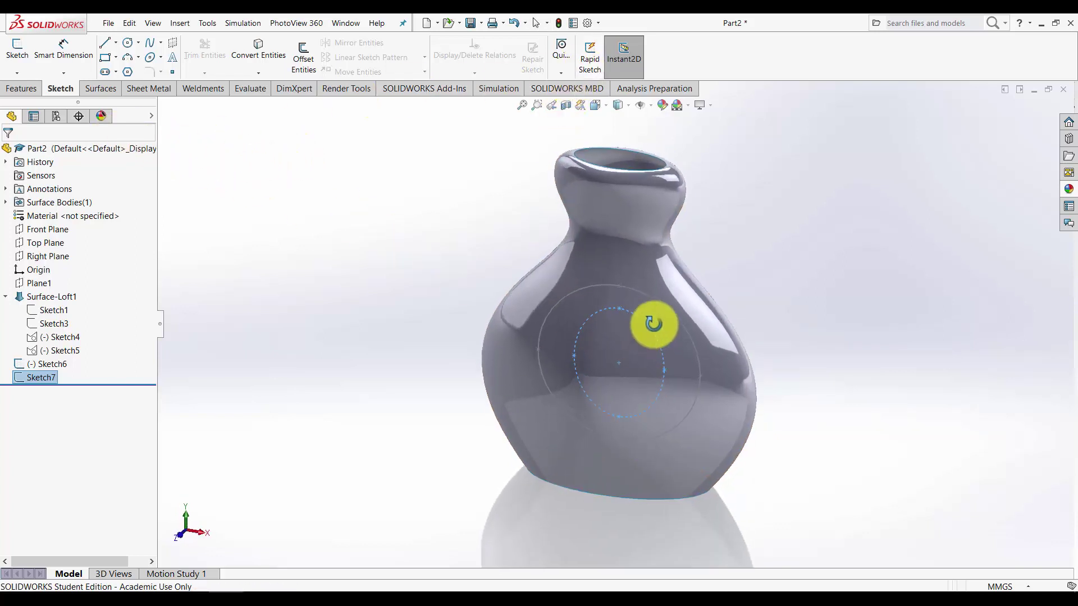
click(343, 192)
click(104, 89)
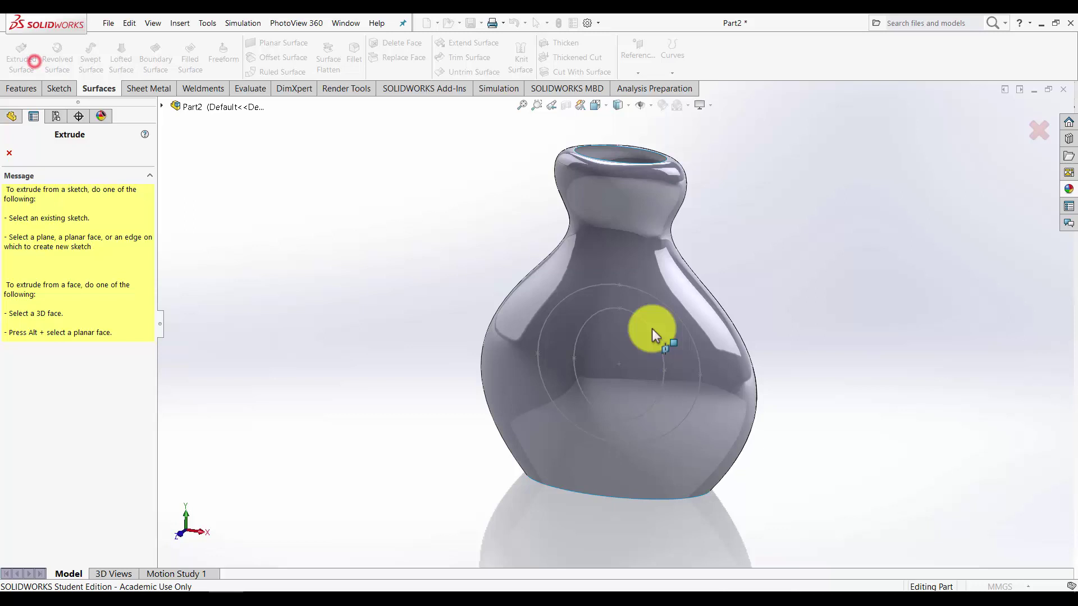
click(597, 291)
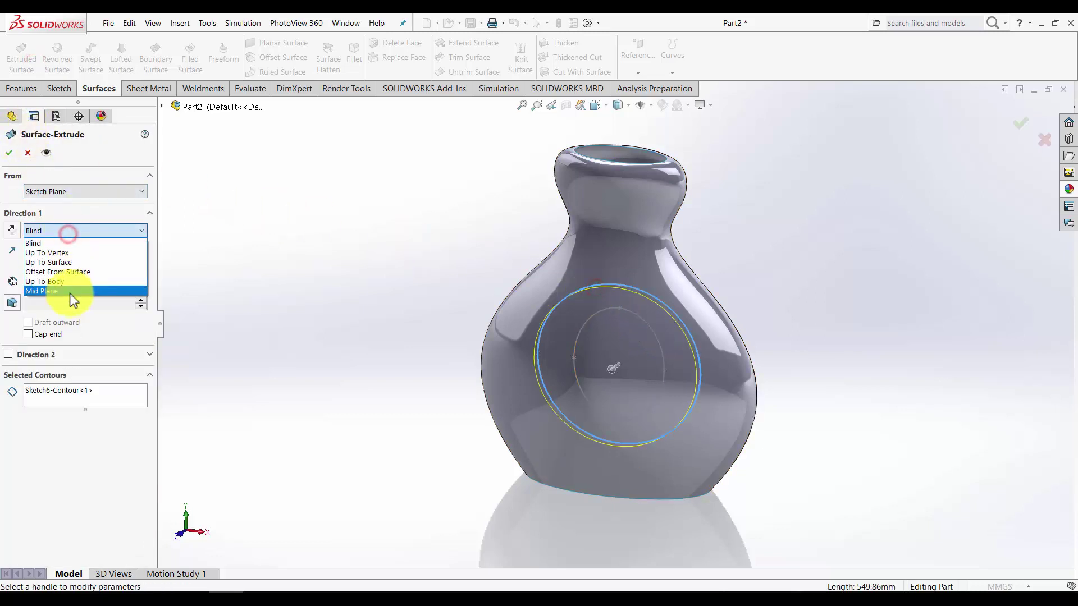
click(66, 289)
drag(613, 374, 561, 405)
click(1023, 124)
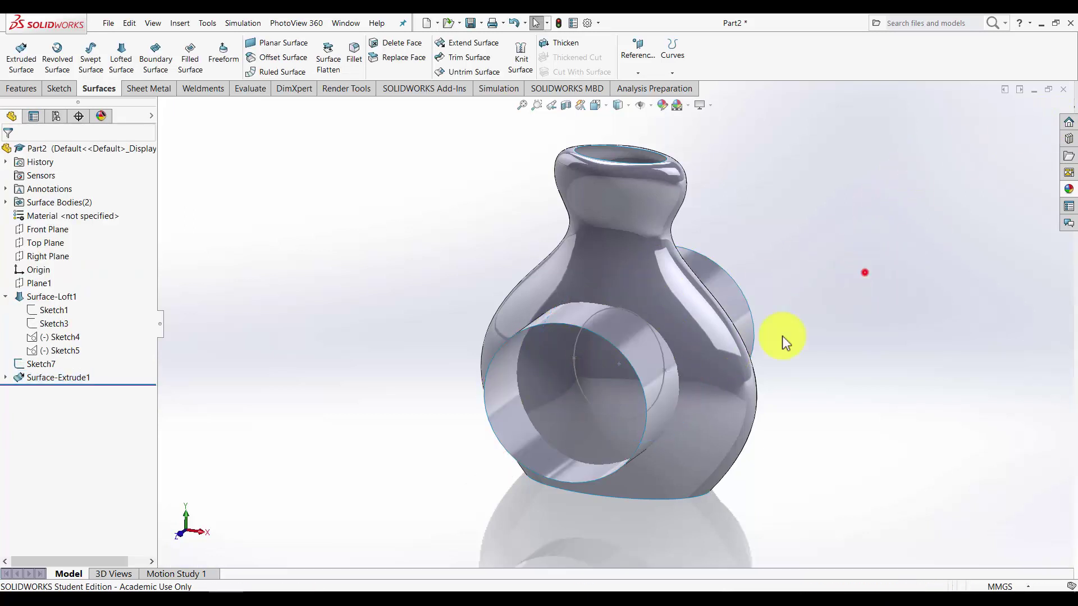
- Trim the vase wall with Surface-Extrude1, removing the pieces inside the tube
middle_drag(783, 336, 752, 319)
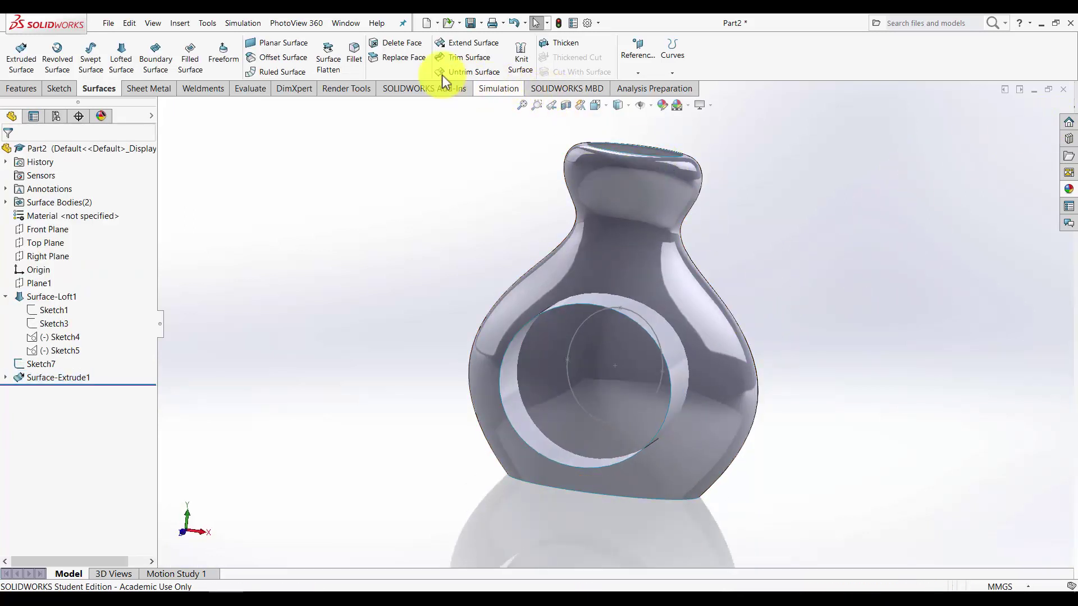
click(466, 58)
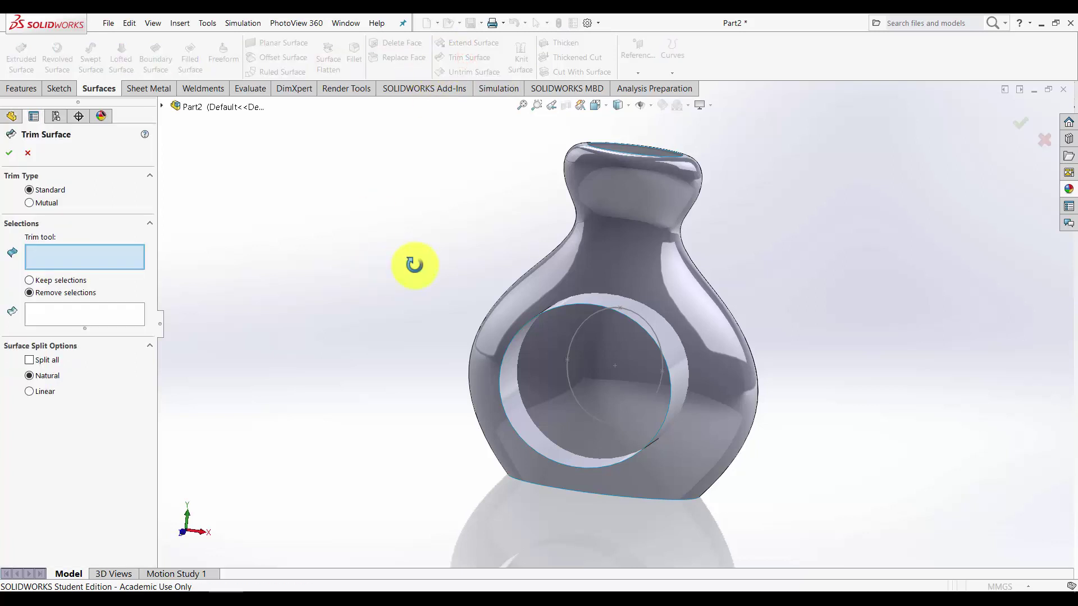
middle_drag(413, 264, 392, 276)
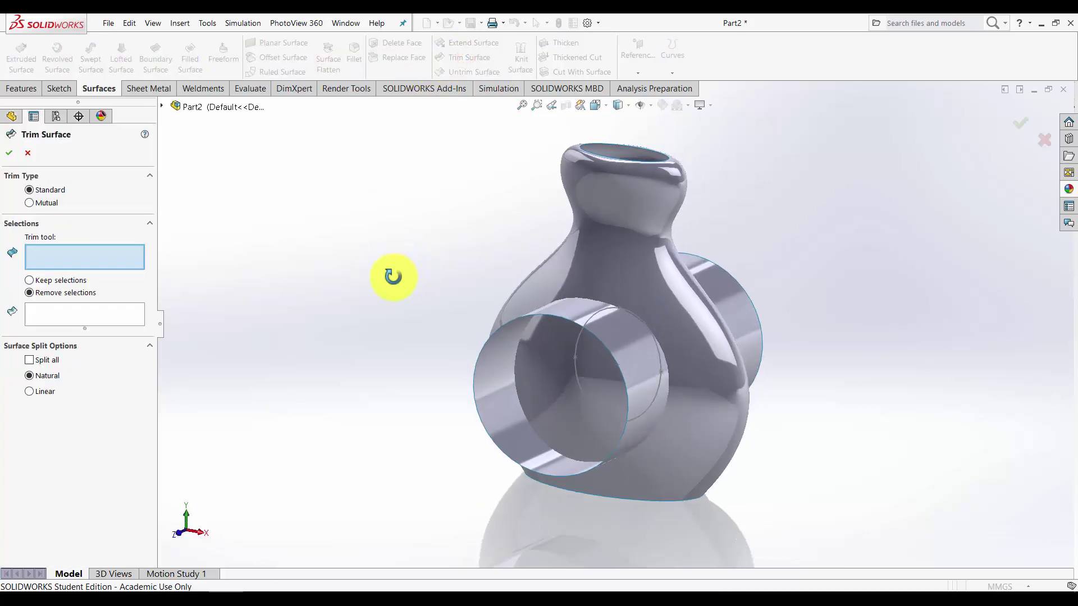
click(472, 399)
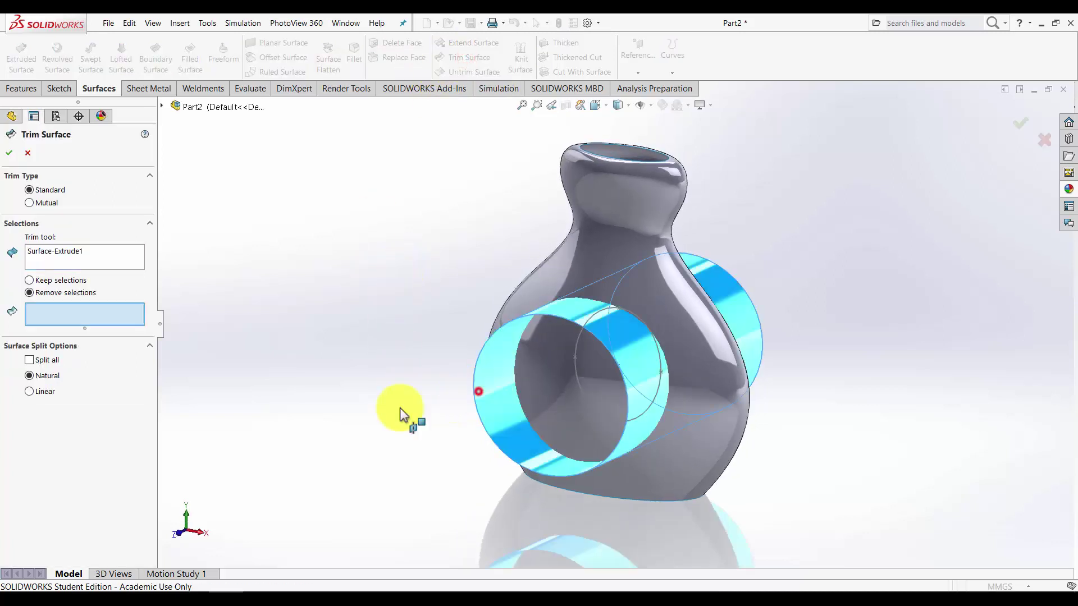
click(533, 379)
mouse_move(681, 385)
middle_down()
mouse_move(573, 366)
mouse_move(712, 372)
mouse_move(678, 365)
middle_up()
click(678, 366)
key(Return)
middle_drag(589, 421, 715, 361)
middle_drag(488, 380, 483, 331)
- Delete the Surface-Trim1 and Surface-Extrude1 features
right_click(43, 390)
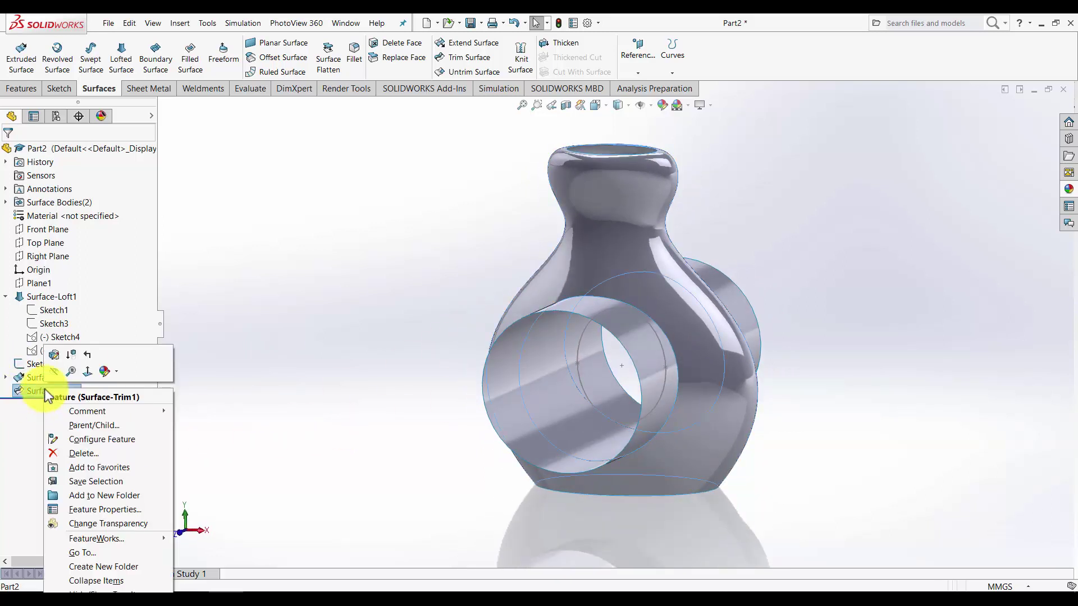
click(80, 449)
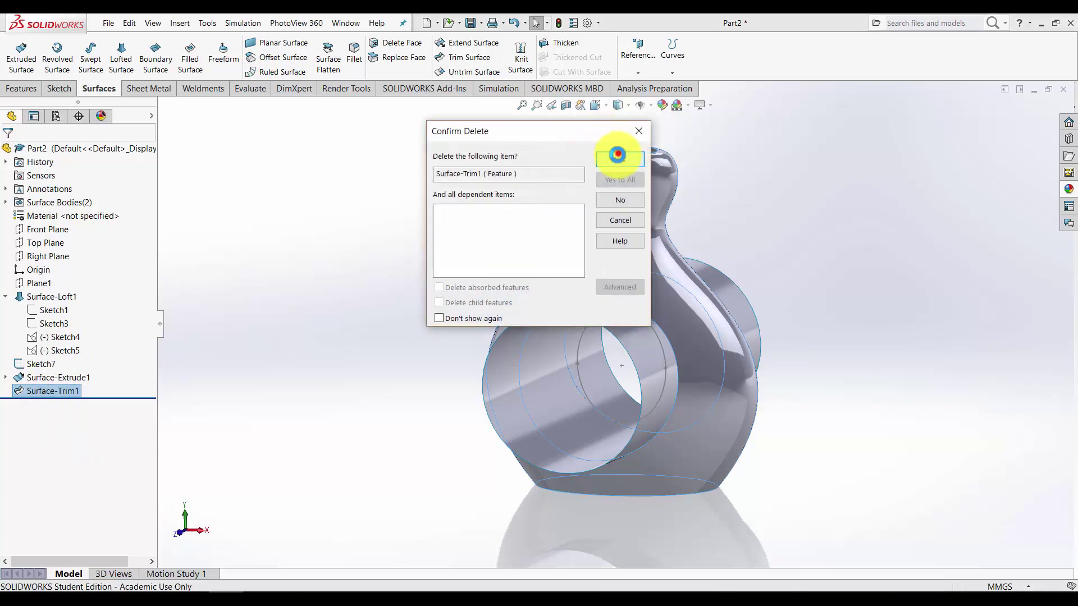
click(618, 155)
right_click(77, 372)
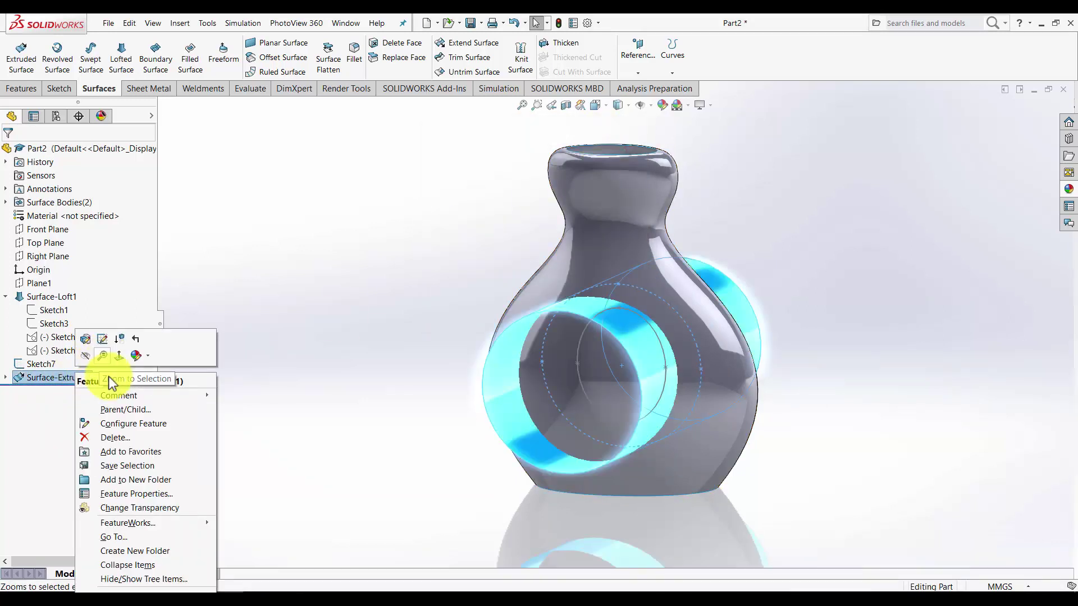
click(120, 436)
click(618, 160)
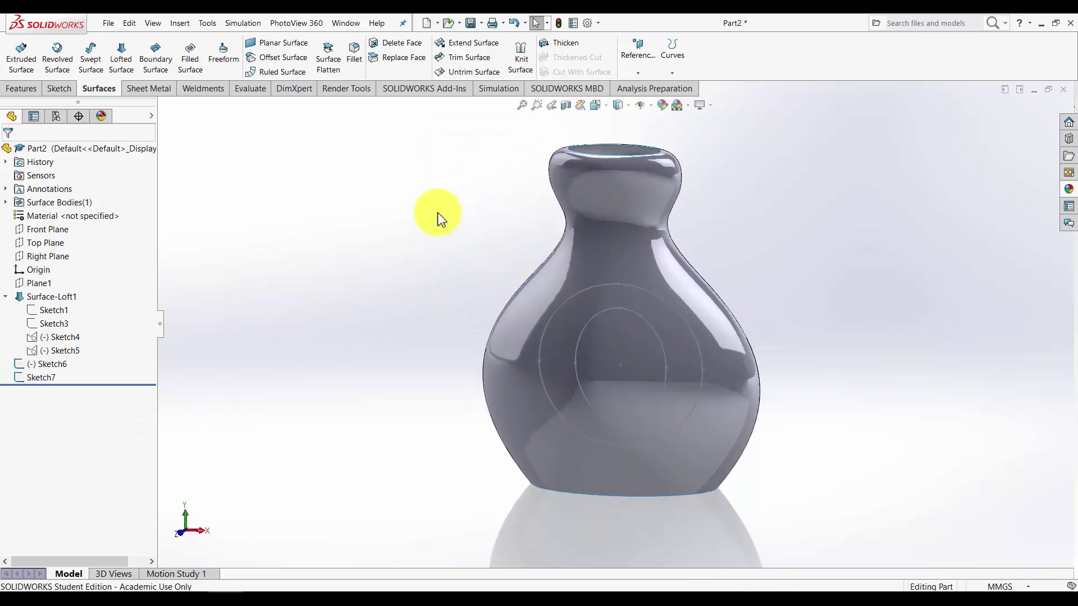
- Project the Sketch6 circle onto the vase's front face, creating Curve1
click(11, 89)
click(586, 56)
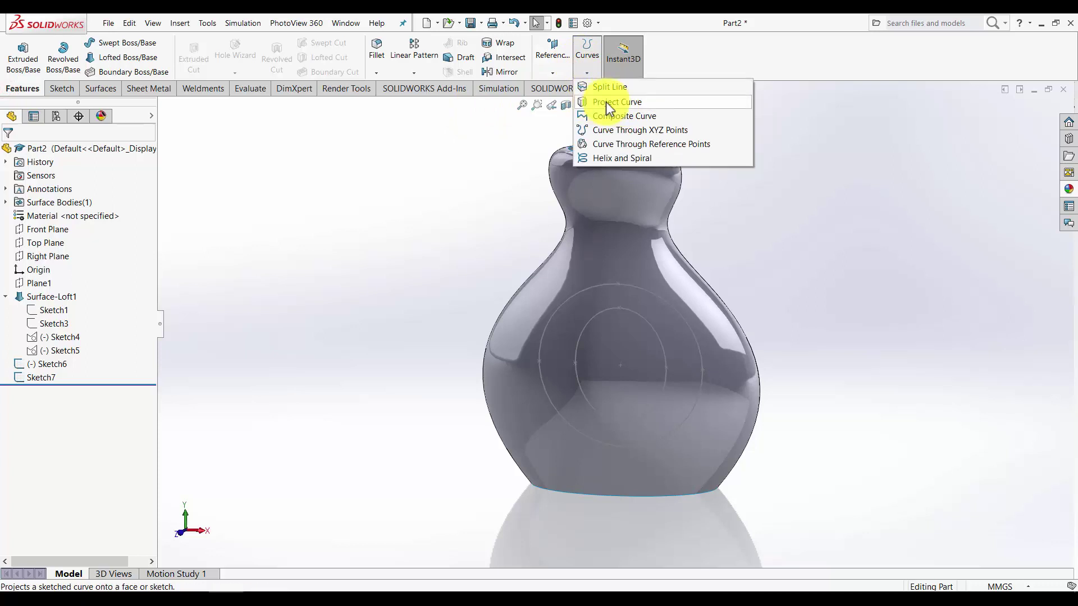
click(611, 104)
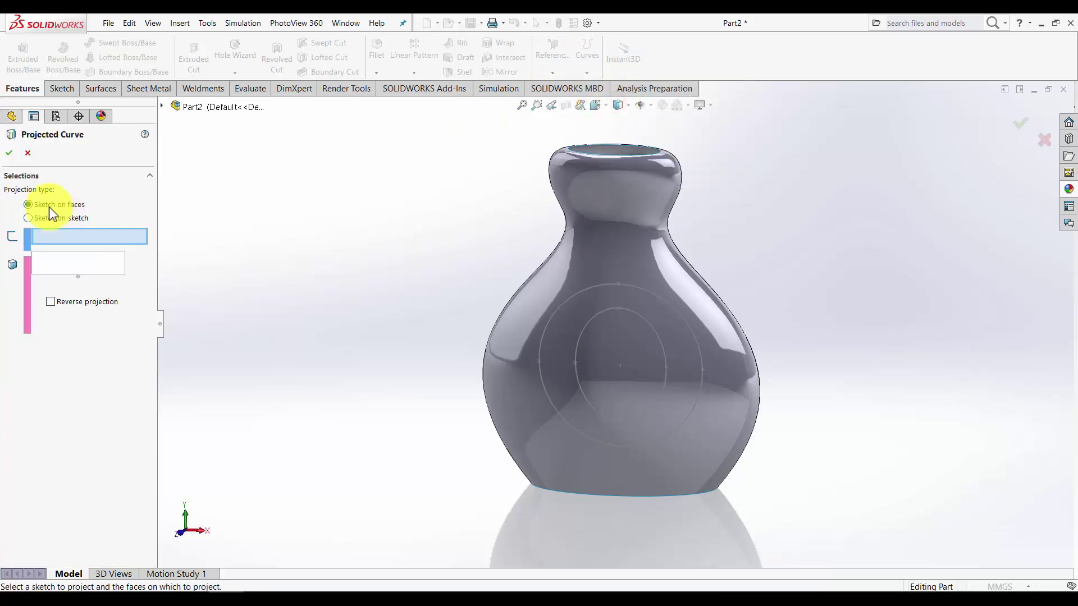
click(584, 287)
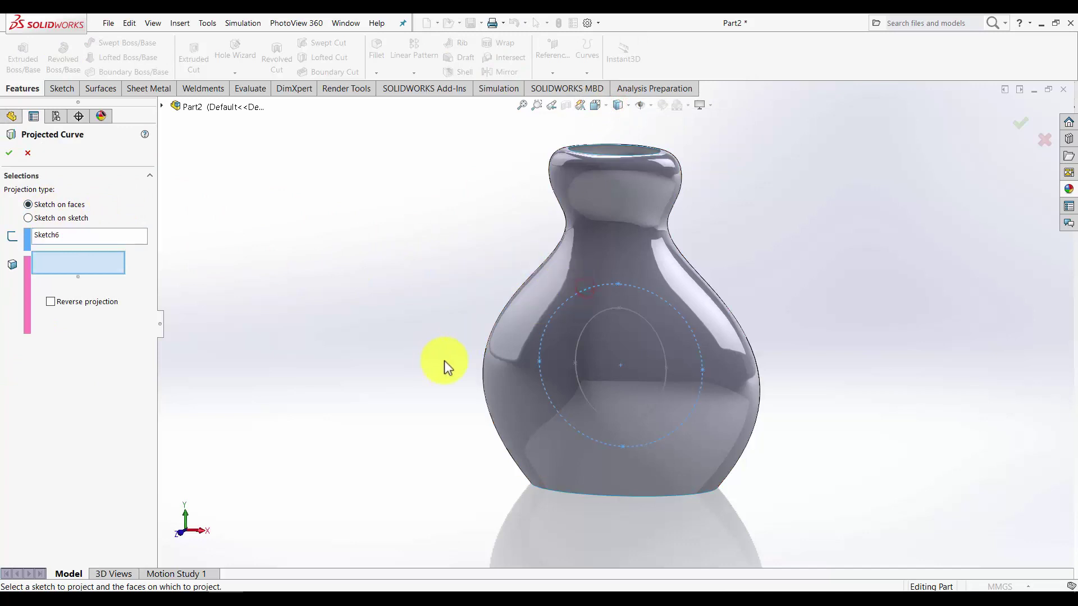
click(504, 351)
key(Return)
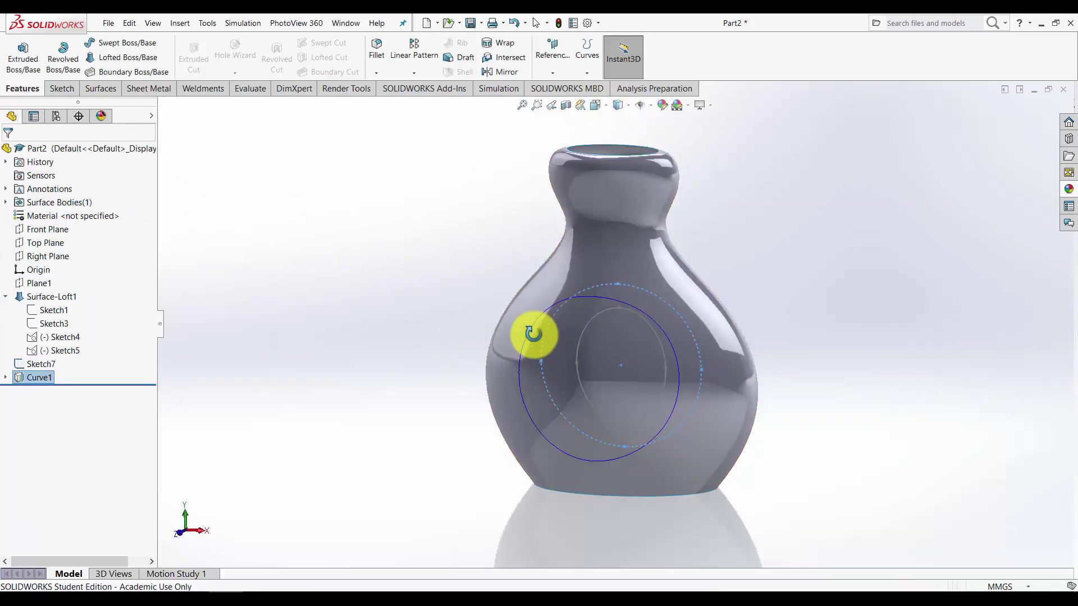
middle_drag(534, 334, 621, 320)
click(420, 210)
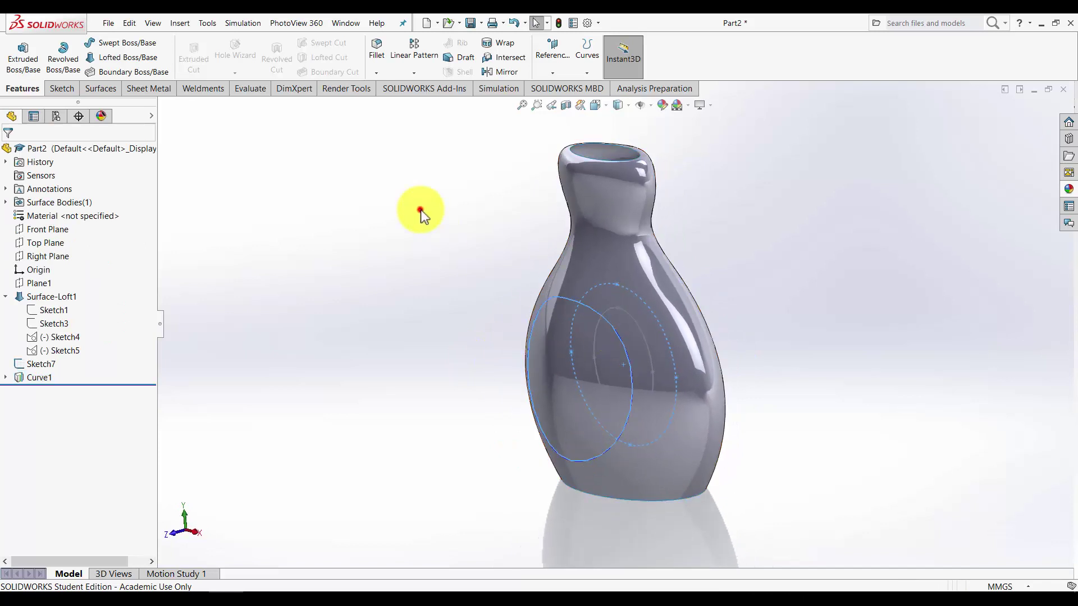
- Trim away the vase face inside Curve1, creating Surface-Trim2
click(101, 88)
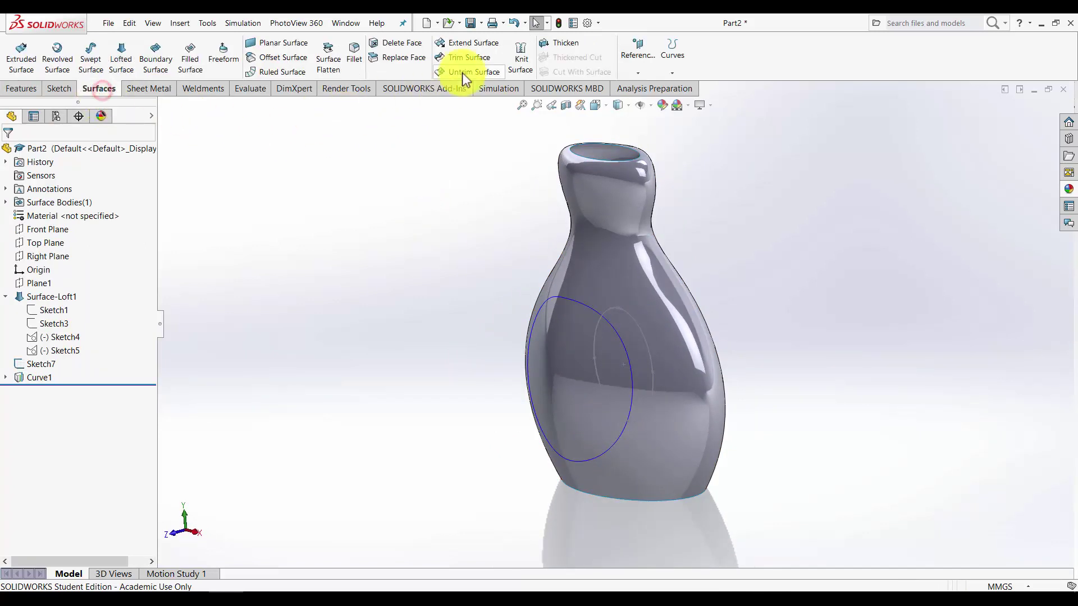
click(486, 56)
click(573, 301)
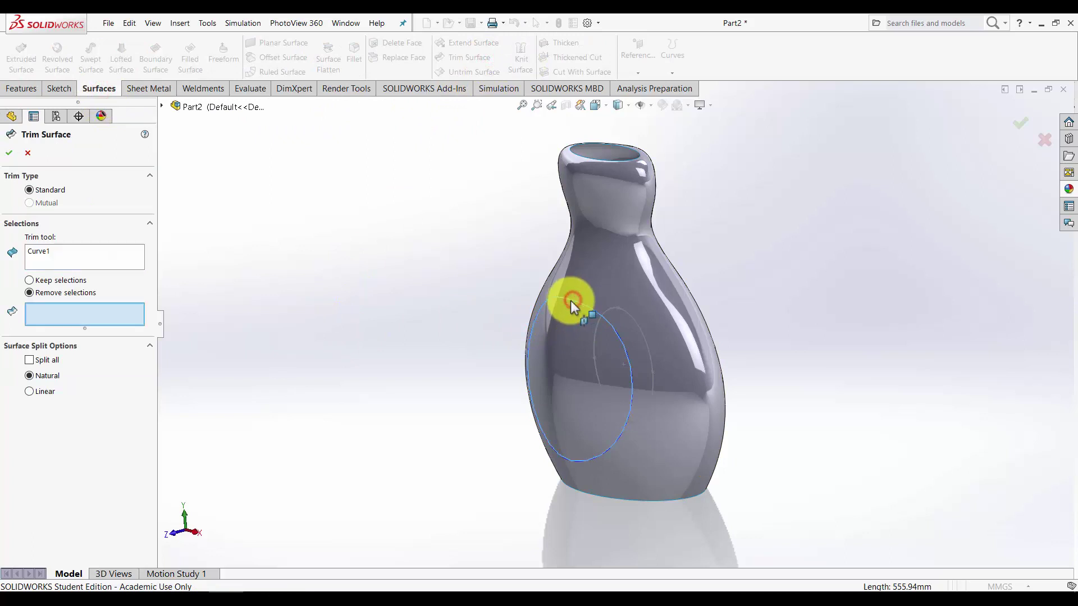
click(556, 355)
right_click(555, 356)
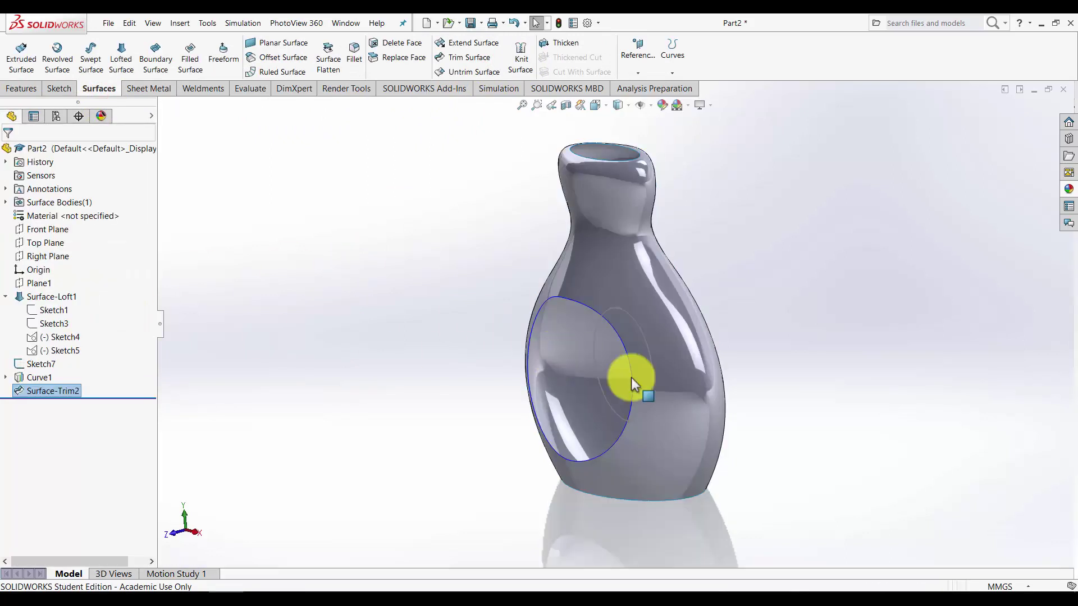
middle_drag(631, 378, 739, 344)
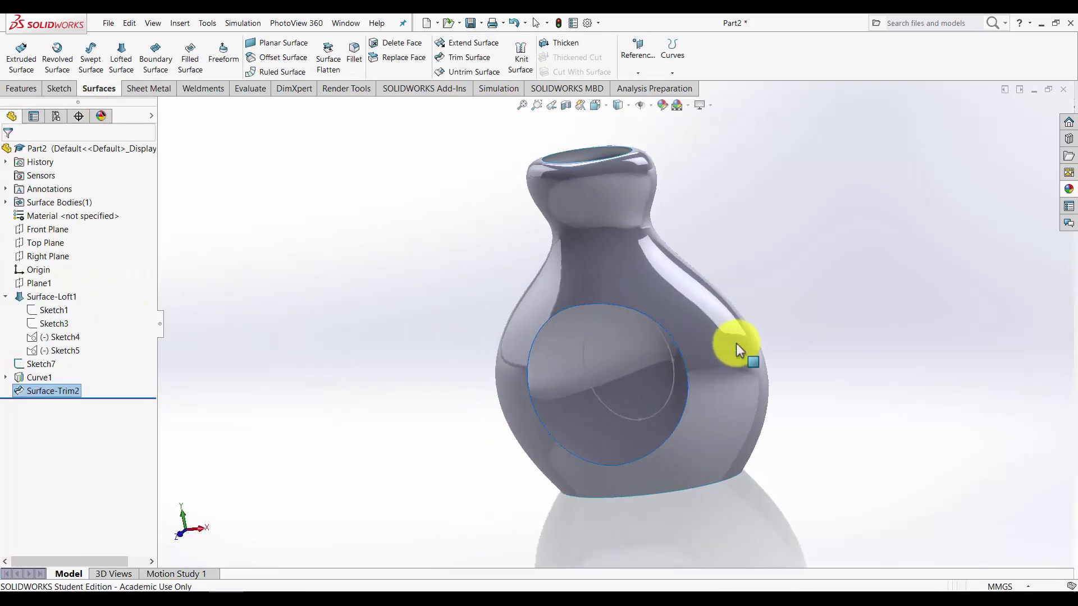
- Review Curve1's settings unchanged and show the Sketch6 circle again
right_click(38, 380)
click(49, 355)
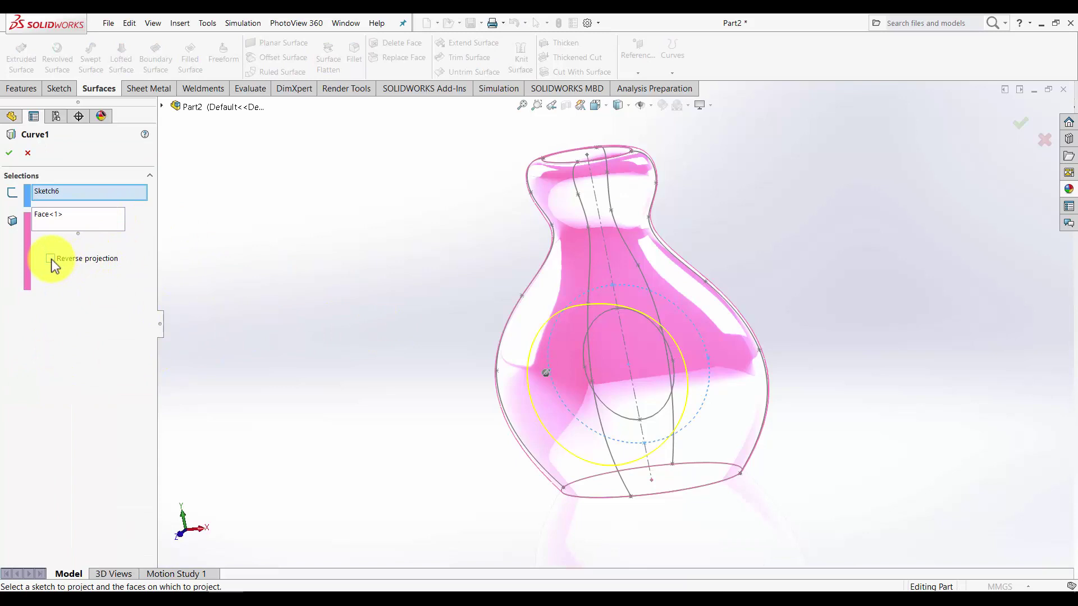
click(26, 153)
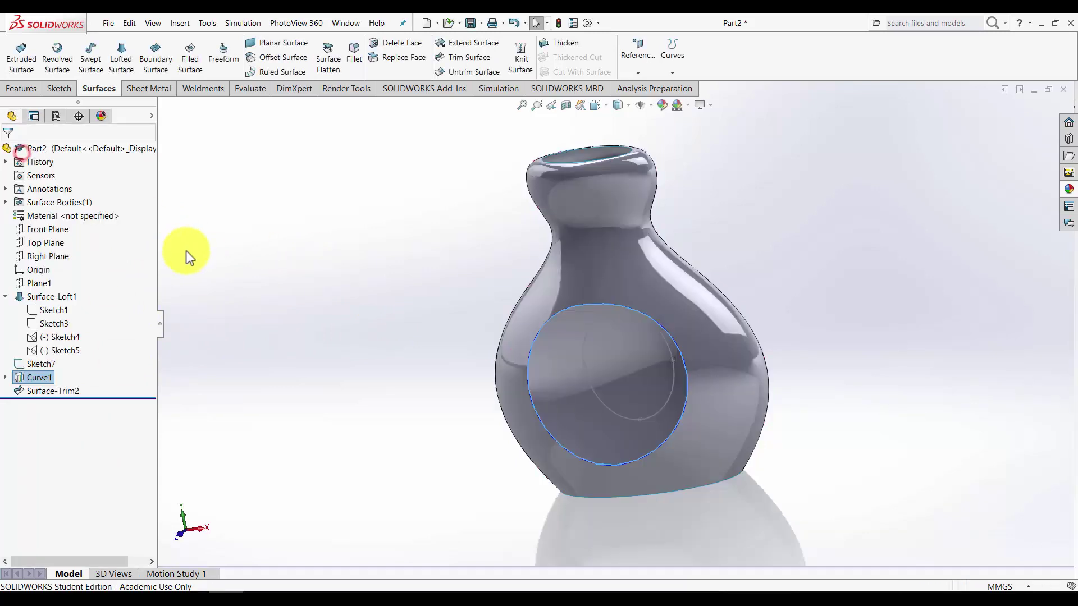
mouse_move(416, 339)
middle_down()
mouse_move(392, 344)
mouse_move(411, 359)
middle_up()
click(6, 377)
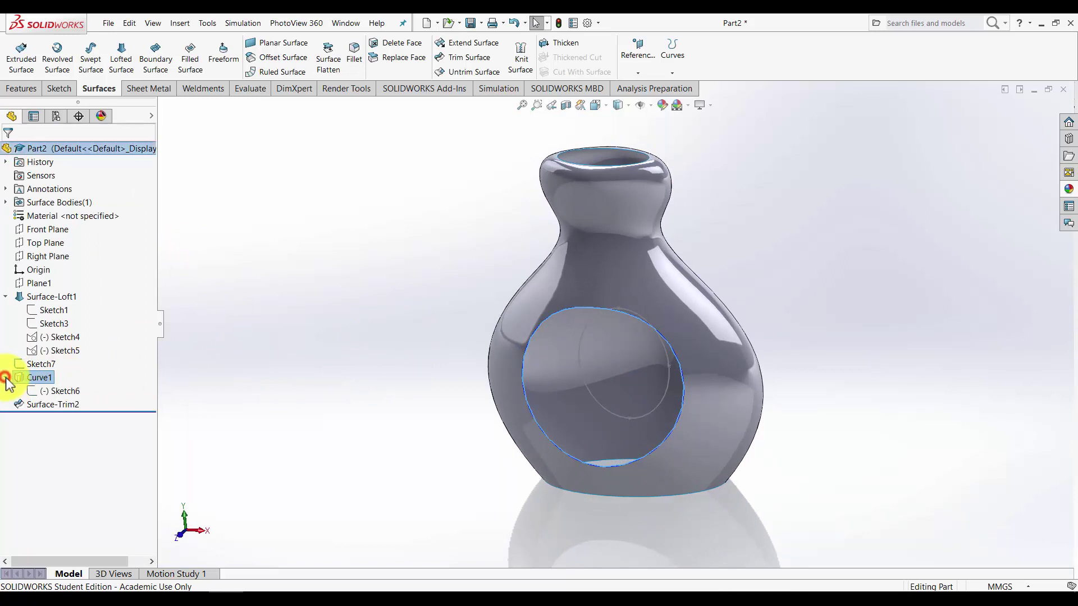
right_click(70, 389)
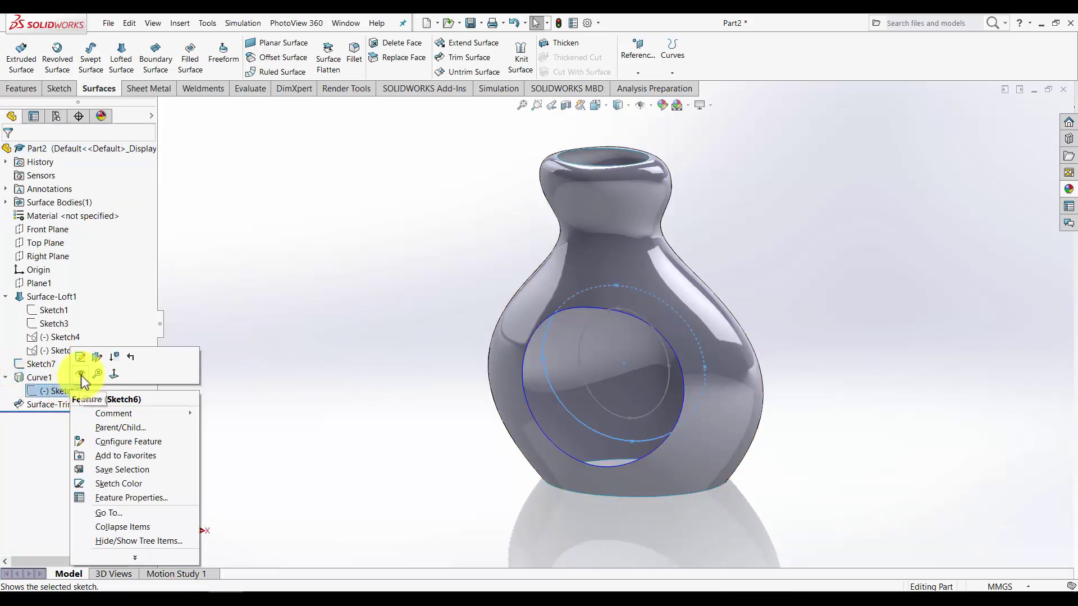
click(81, 375)
scroll(339, 279, up, 3)
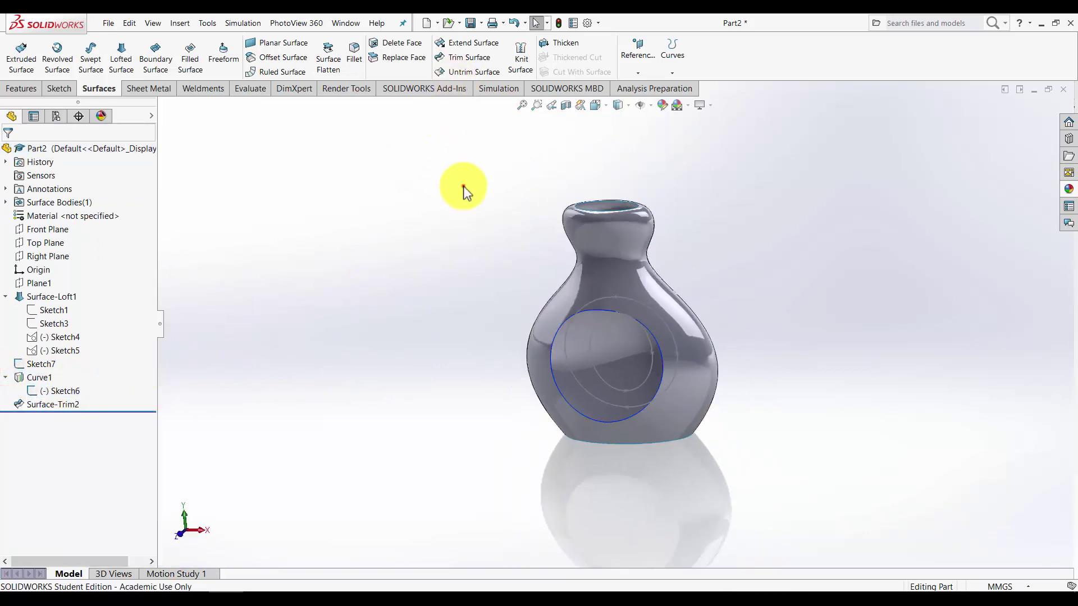
- Project Sketch6 onto the vase's far side with reversed direction, creating Curve2
click(668, 61)
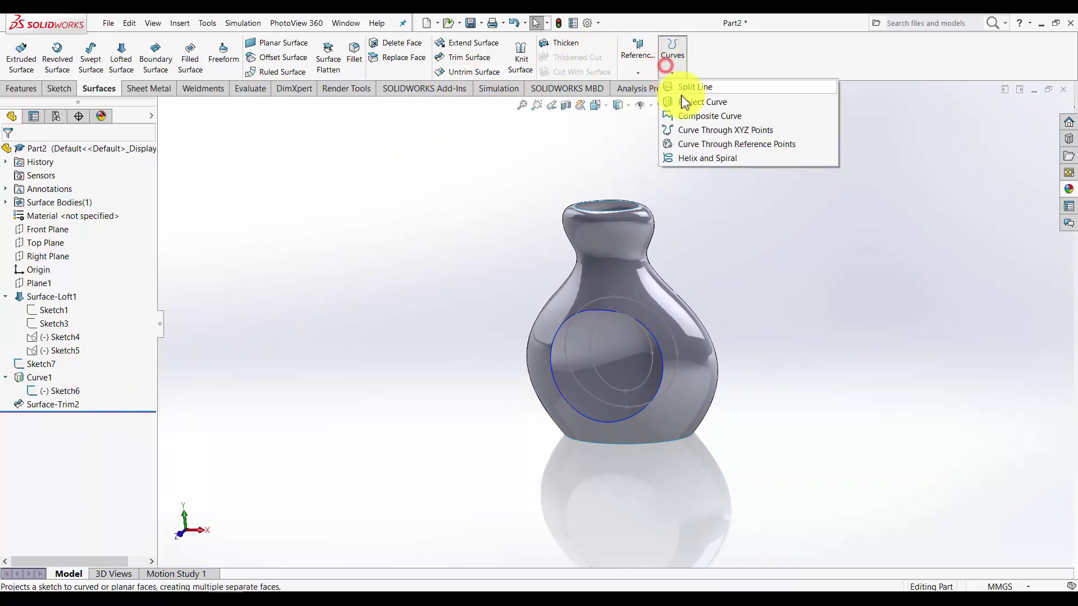
click(682, 99)
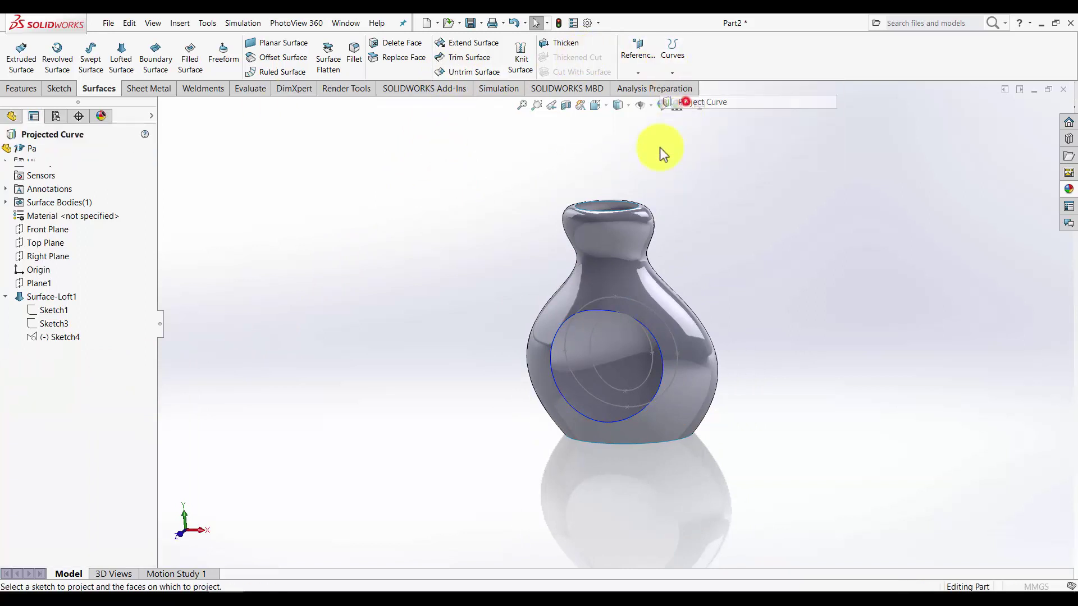
click(569, 337)
mouse_move(601, 305)
middle_down()
mouse_move(493, 329)
mouse_move(630, 320)
middle_up()
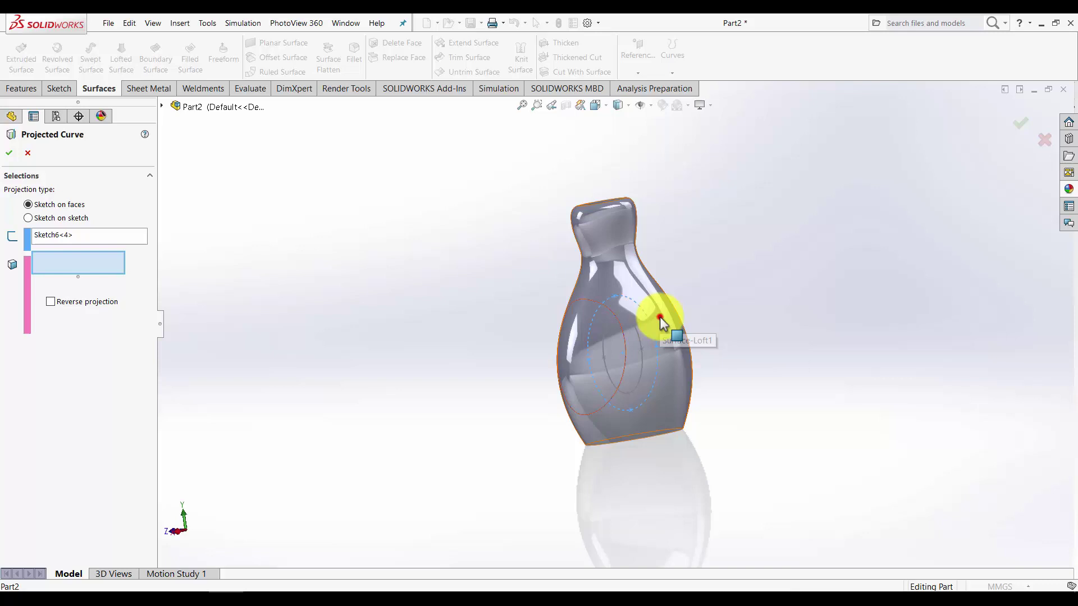
click(661, 323)
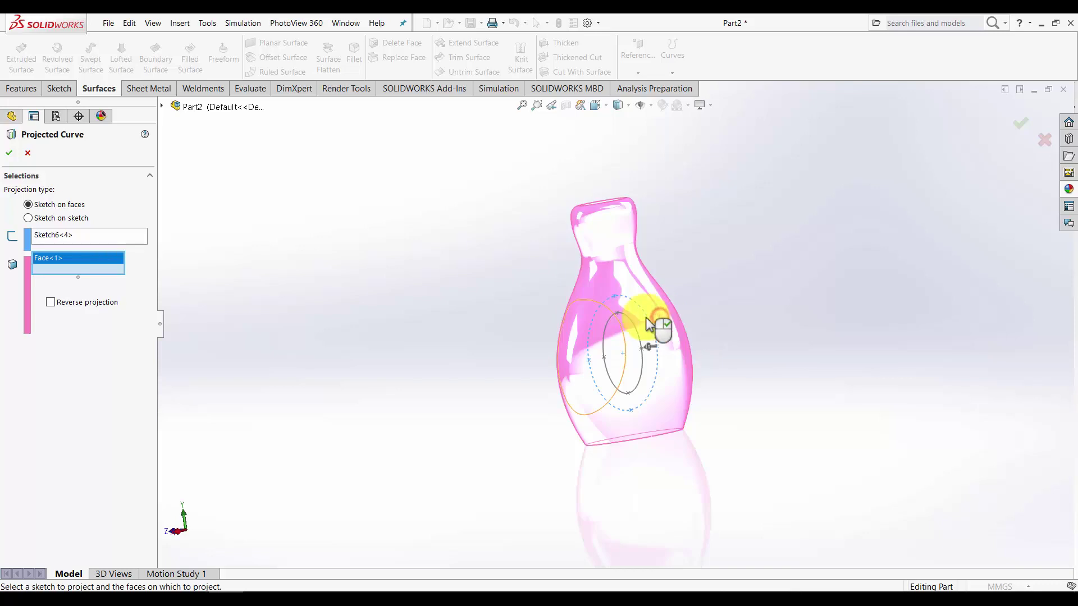
click(50, 302)
click(9, 153)
middle_drag(517, 252, 550, 308)
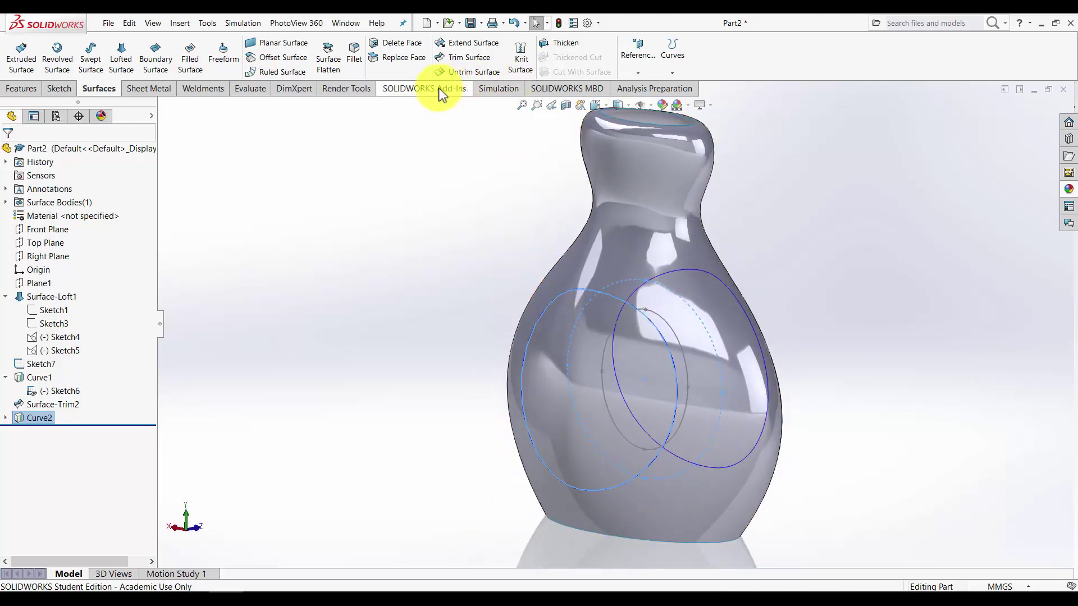
- Trim out the region inside Curve2 from the vase surface, creating Surface-Trim3
click(471, 56)
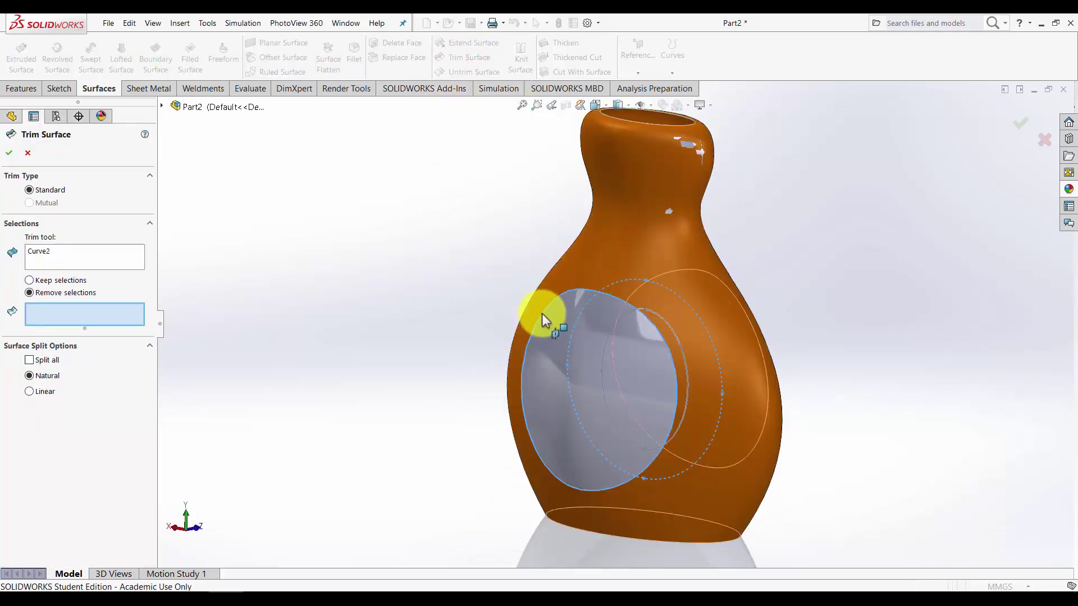
right_click(65, 262)
click(93, 270)
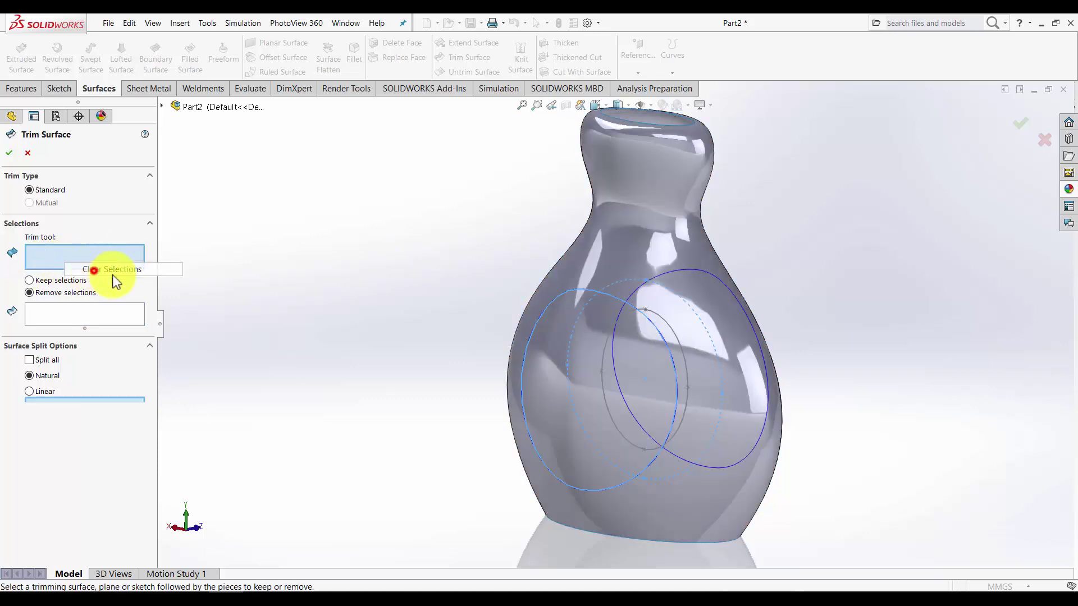
click(549, 306)
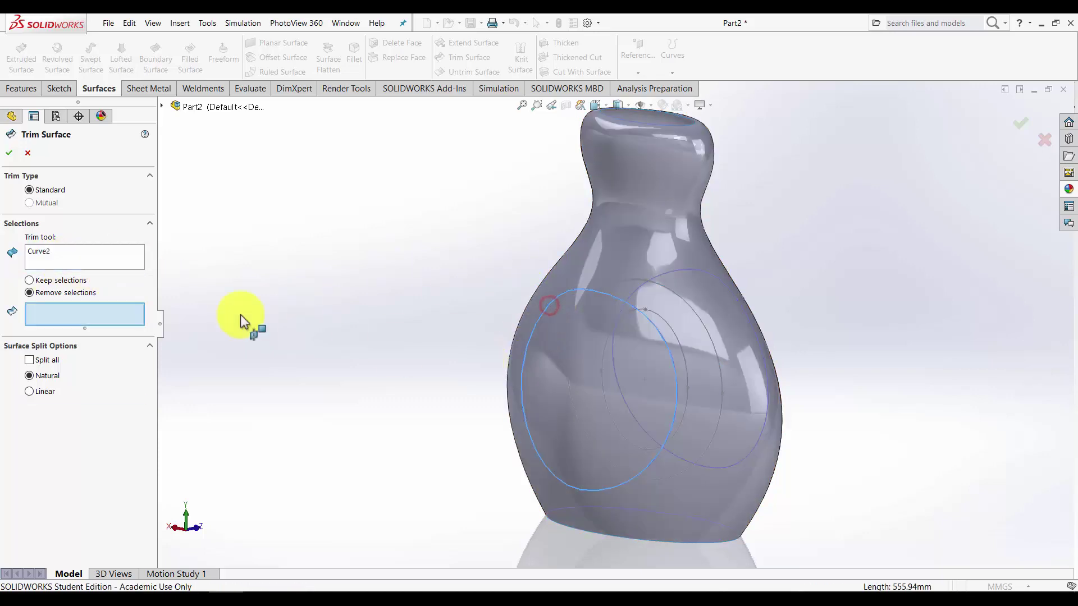
click(573, 355)
right_click(571, 354)
middle_drag(570, 354, 620, 394)
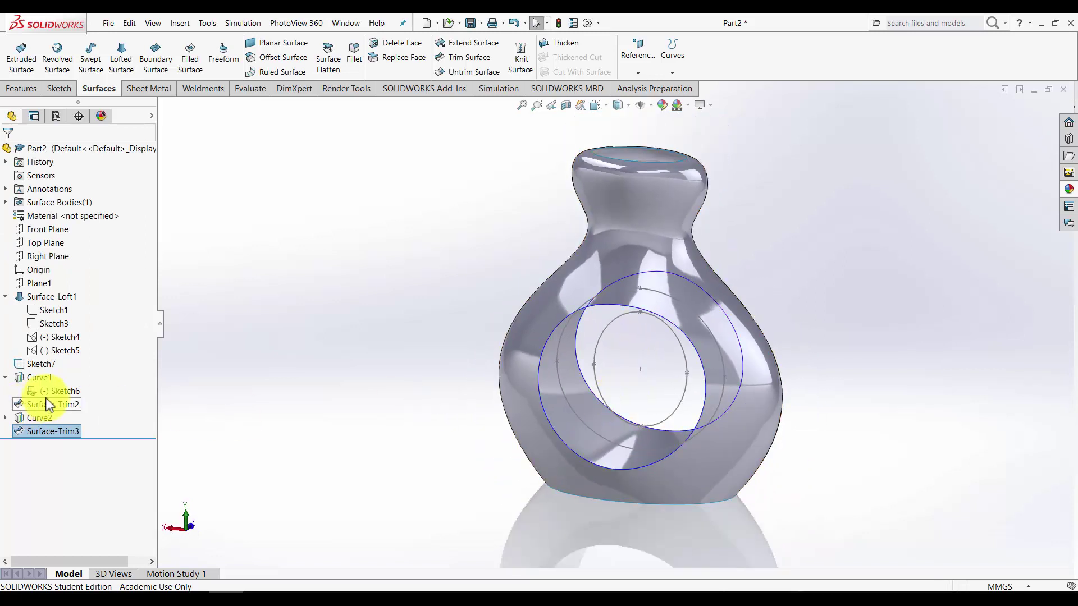
- Hide the Sketch6 circle
right_click(48, 402)
click(302, 412)
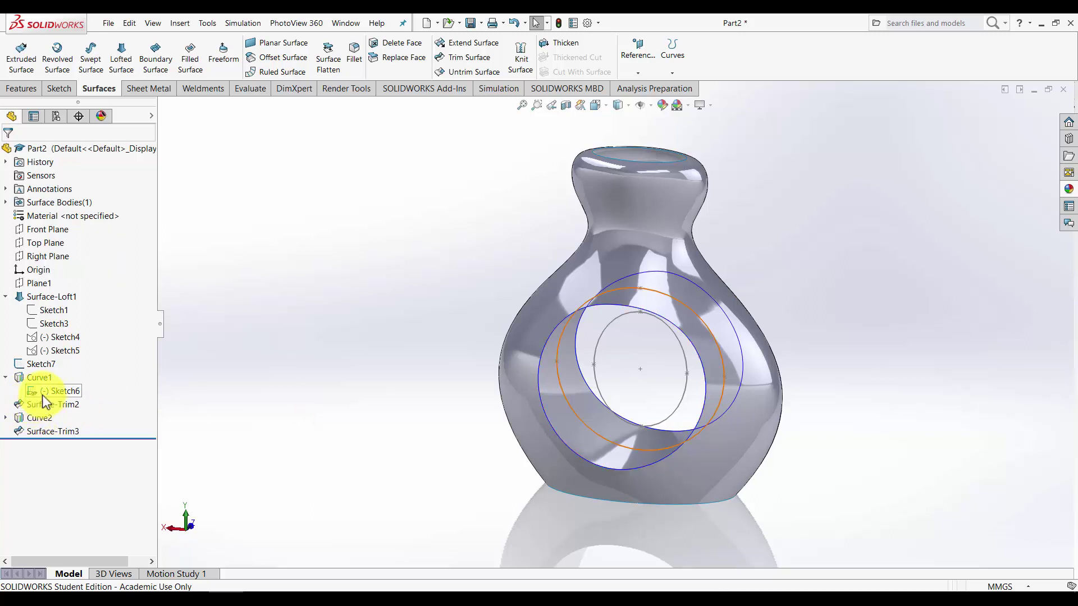
right_click(58, 391)
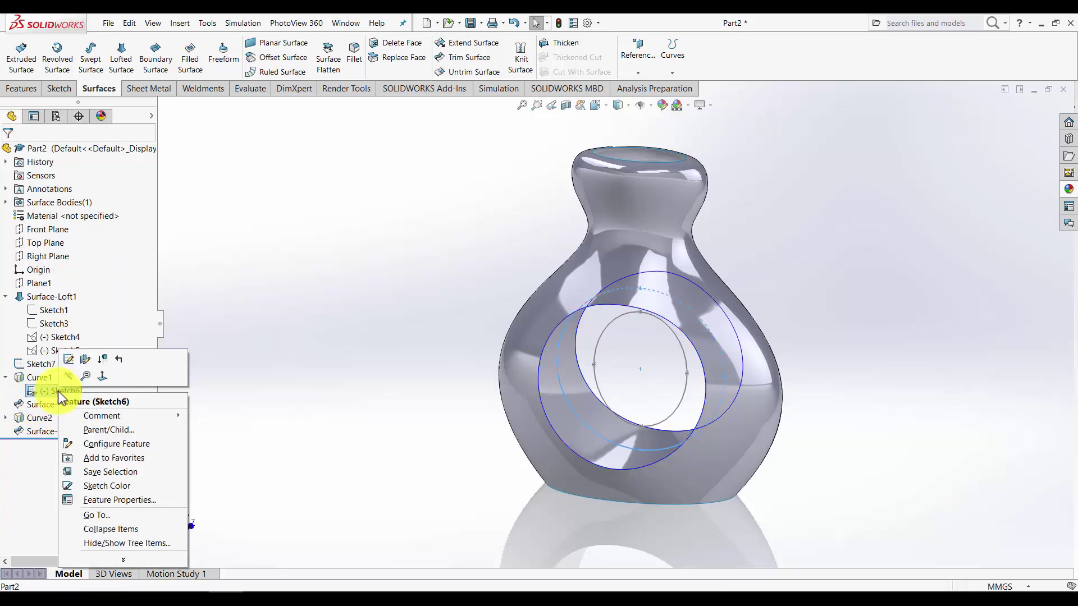
click(68, 377)
mouse_move(477, 247)
middle_down()
mouse_move(494, 240)
mouse_move(481, 224)
middle_up()
middle_drag(194, 409, 598, 450)
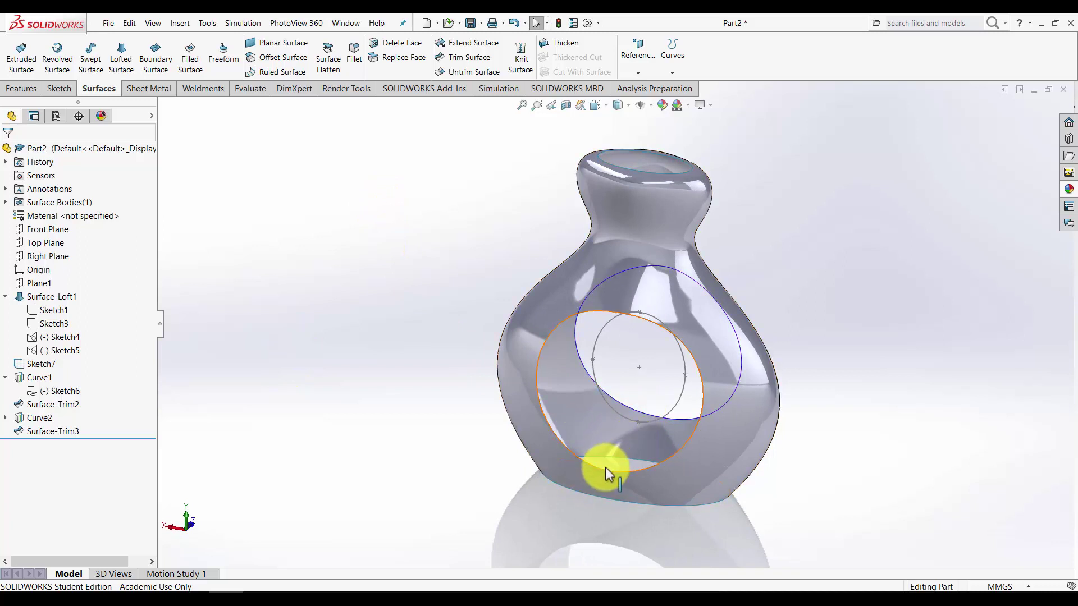
- Start a boundary surface through Curve2, Sketch7 and Curve1 in Direction 1
middle_drag(584, 380, 321, 275)
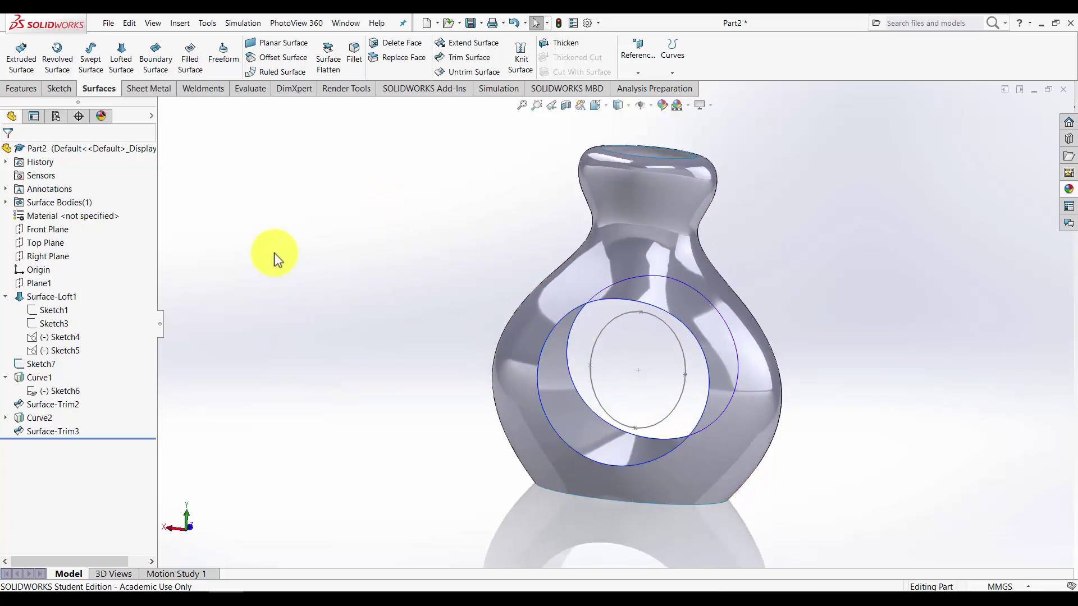
click(148, 58)
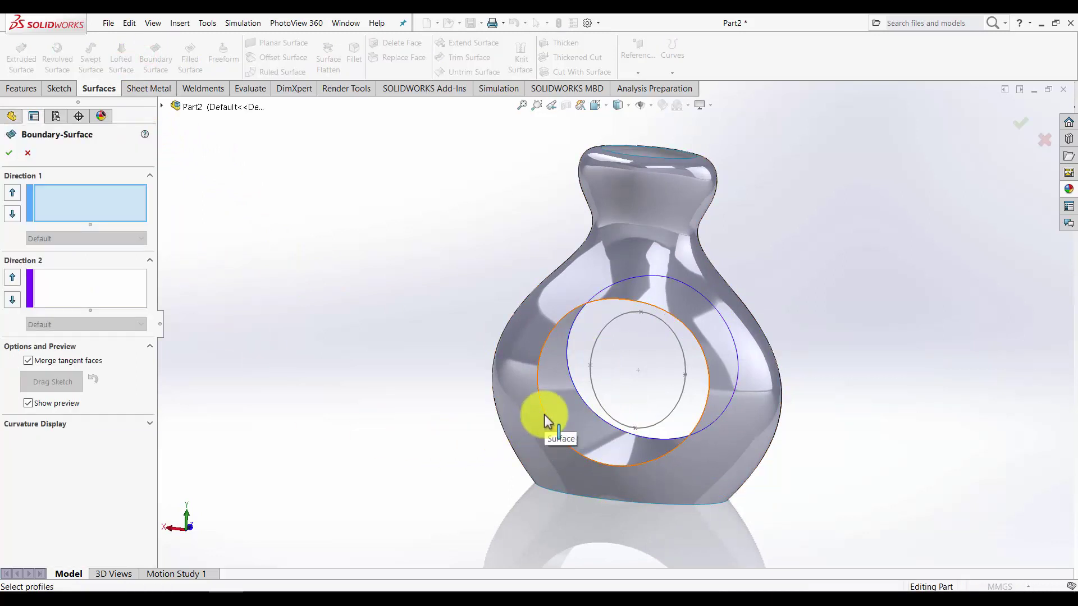
click(595, 390)
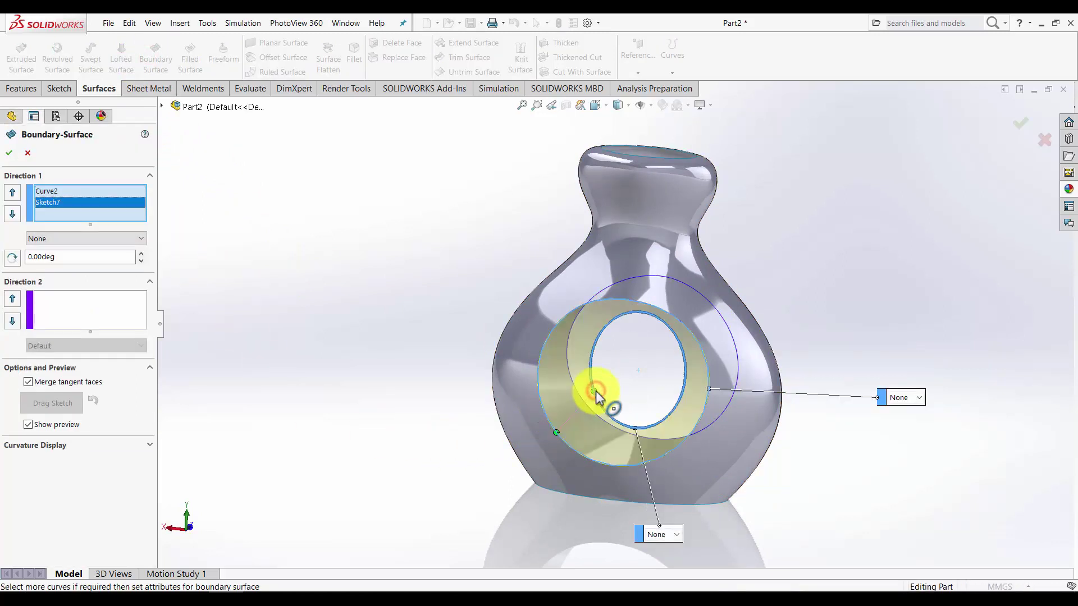
click(581, 398)
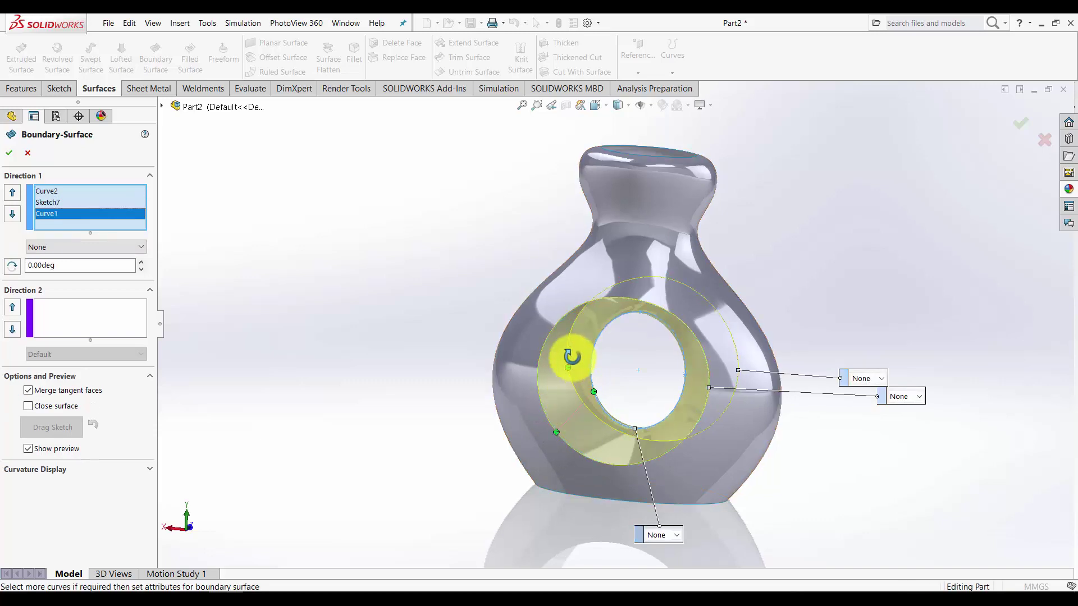
mouse_move(573, 354)
middle_down()
mouse_move(611, 354)
mouse_move(647, 417)
mouse_move(618, 385)
mouse_move(590, 413)
middle_up()
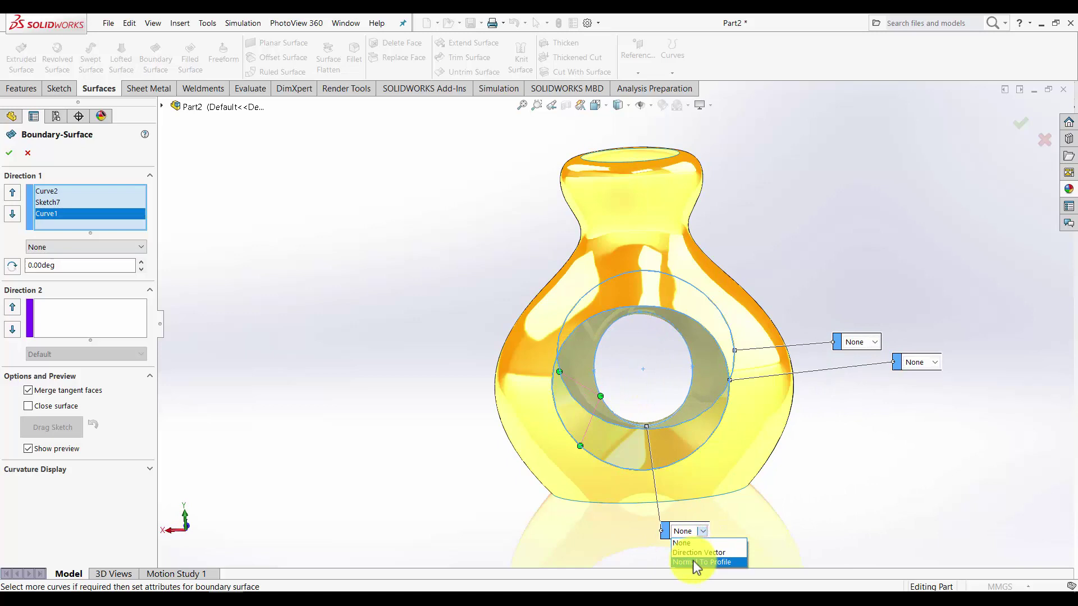
- Keep the end conditions at None, realign the connector, and accept Boundary-Surface1
click(701, 562)
mouse_move(676, 443)
middle_down()
mouse_move(673, 433)
mouse_move(626, 461)
middle_up()
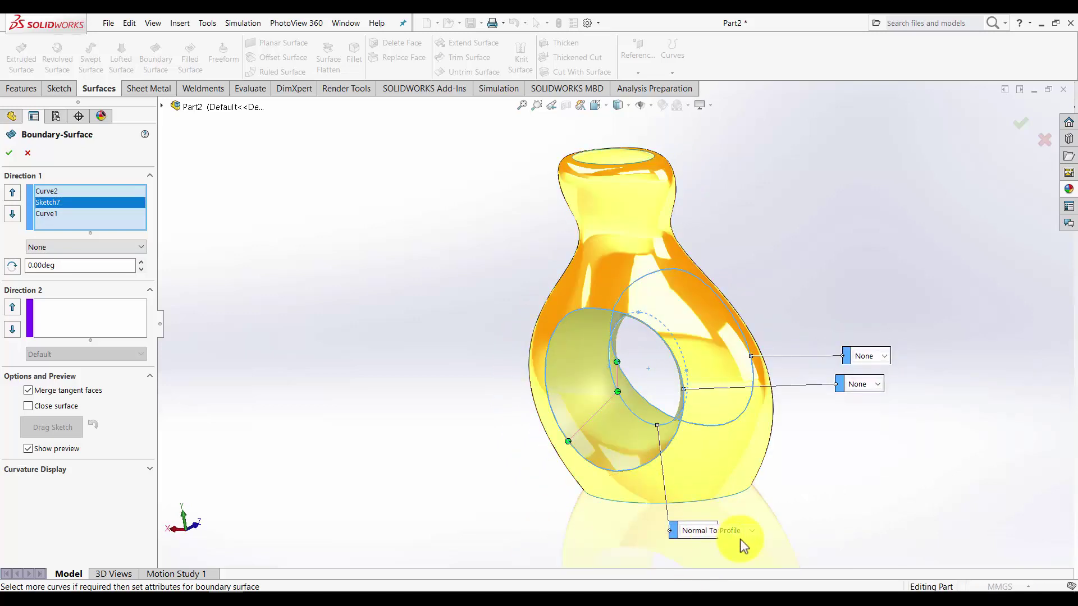
click(749, 531)
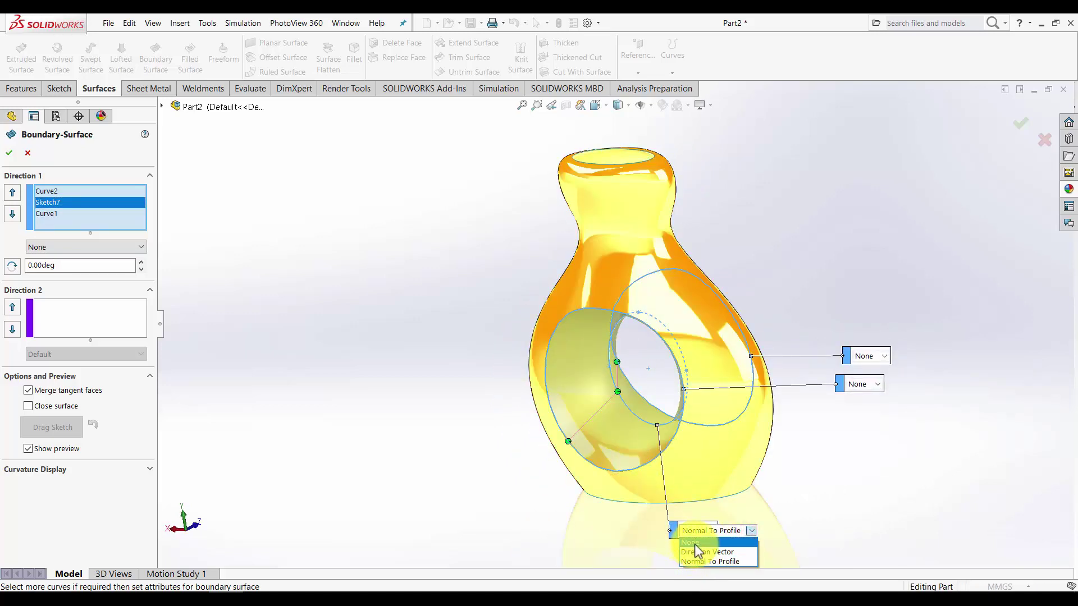
click(695, 544)
mouse_move(650, 452)
middle_down()
mouse_move(693, 404)
mouse_move(681, 416)
mouse_move(671, 363)
mouse_move(695, 378)
mouse_move(690, 361)
mouse_move(584, 439)
middle_up()
drag(585, 443, 599, 404)
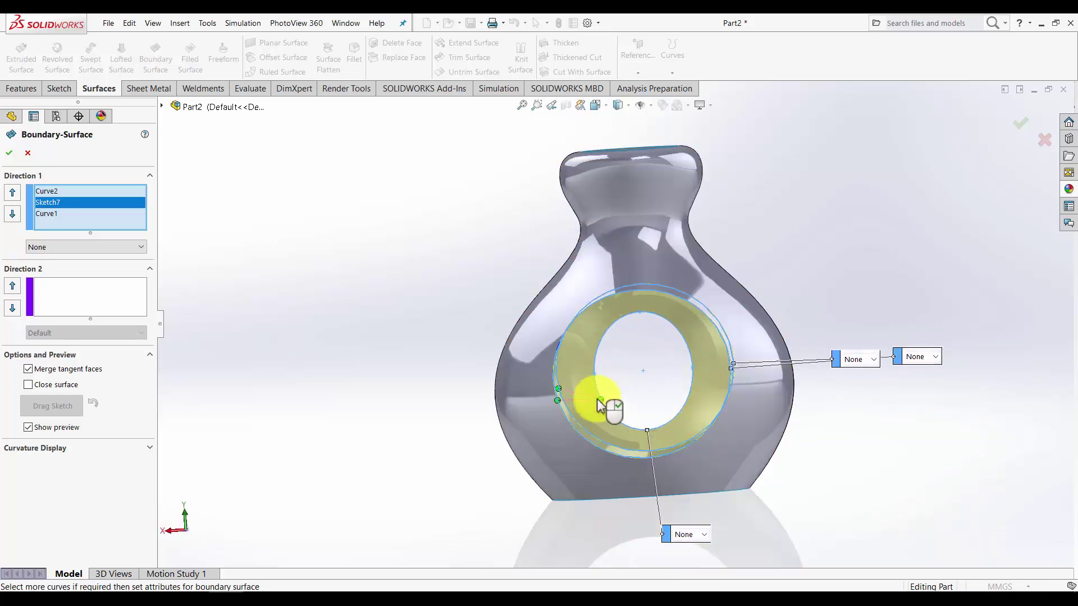
scroll(667, 372, up, 3)
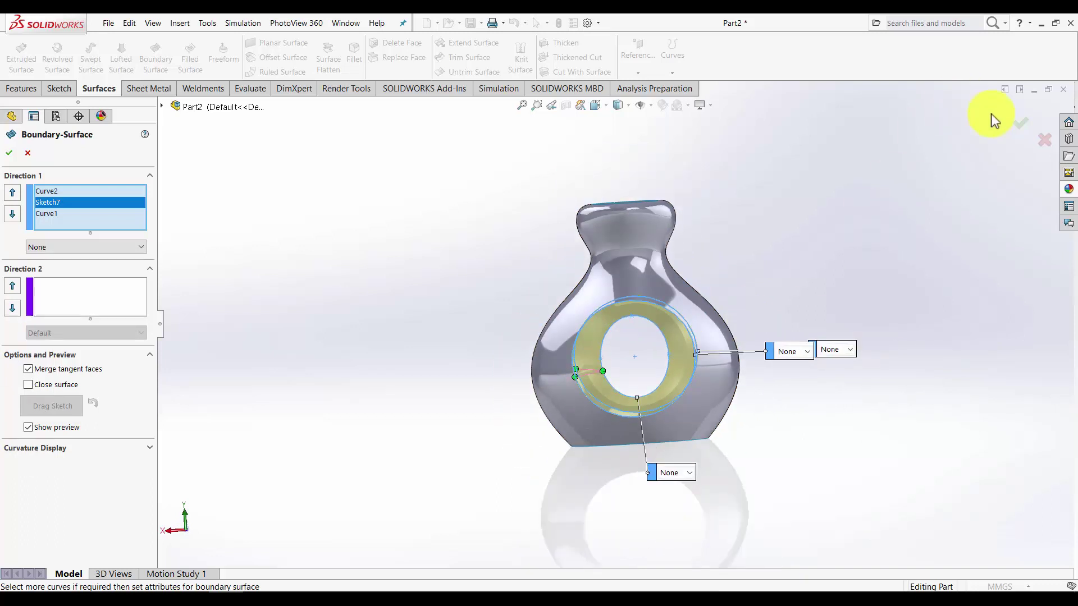
click(1019, 123)
middle_drag(739, 240, 645, 356)
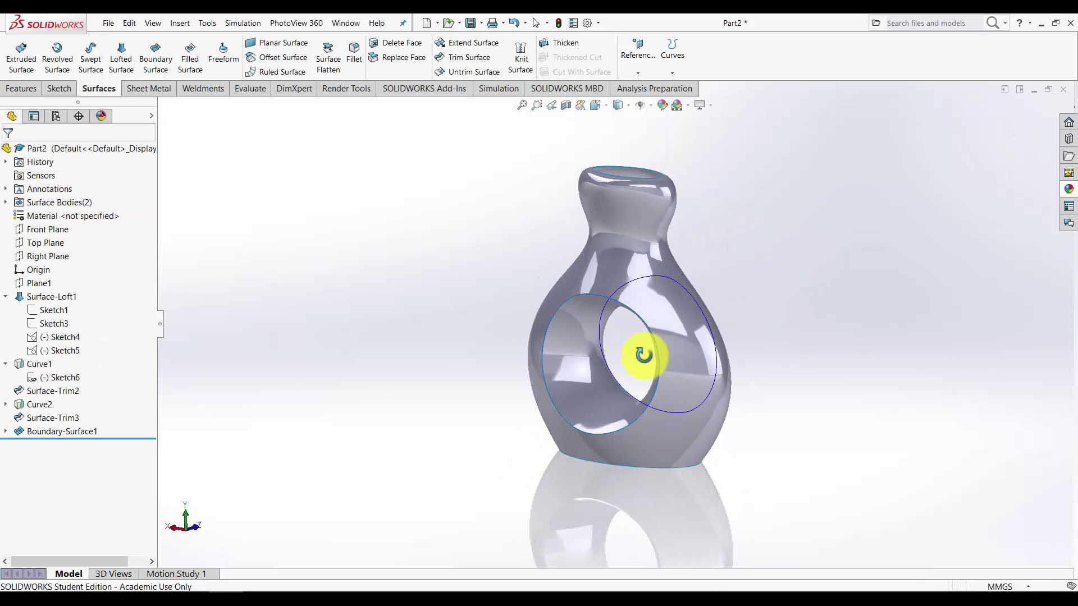
- Hide the projected curves Curve2 and Curve1
right_click(35, 404)
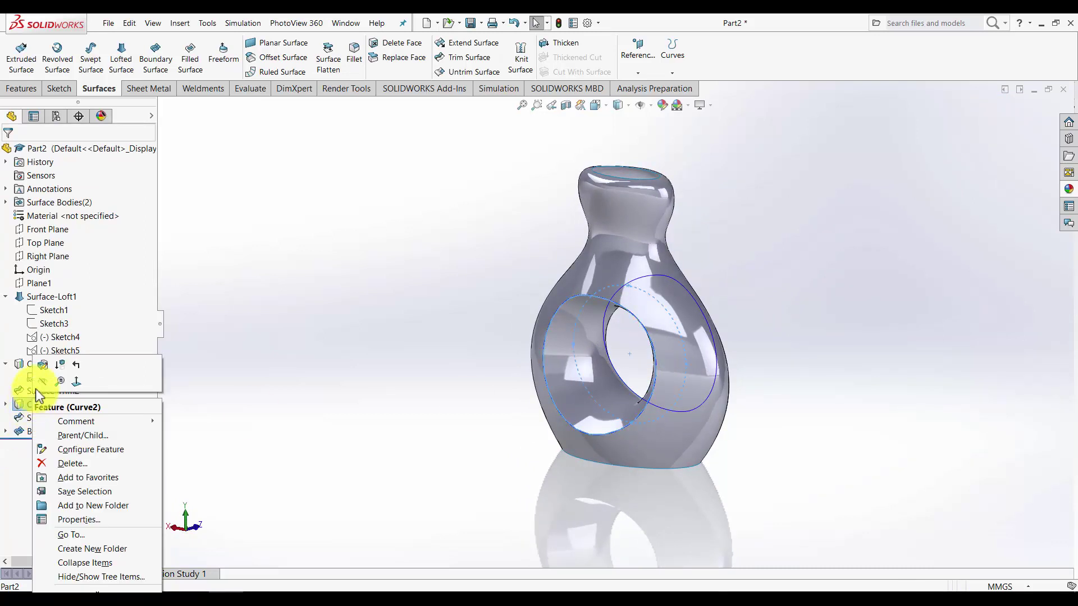
click(39, 384)
click(284, 251)
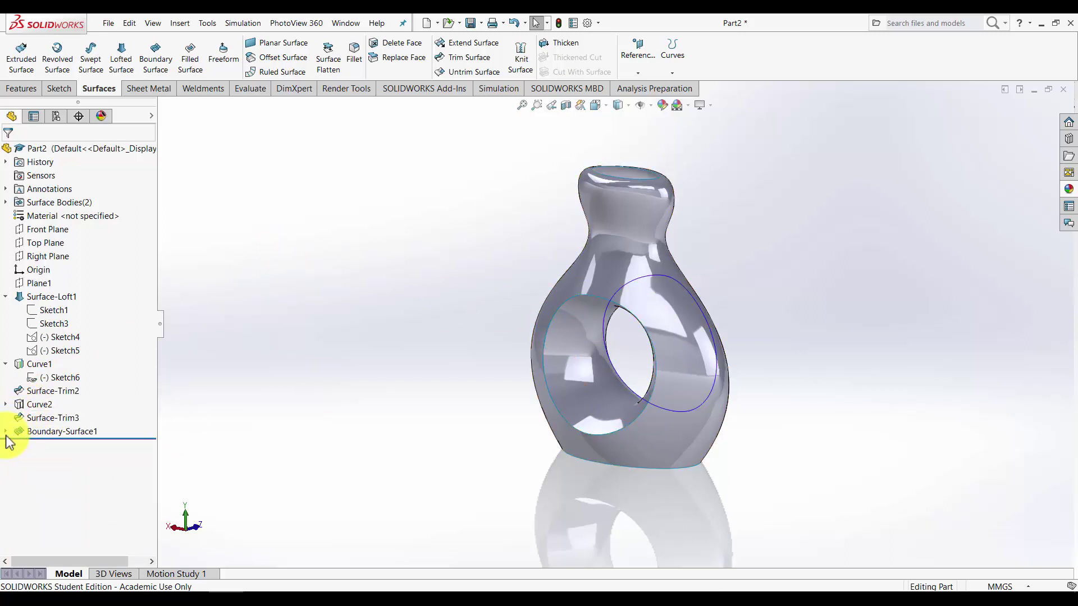
right_click(40, 364)
click(47, 348)
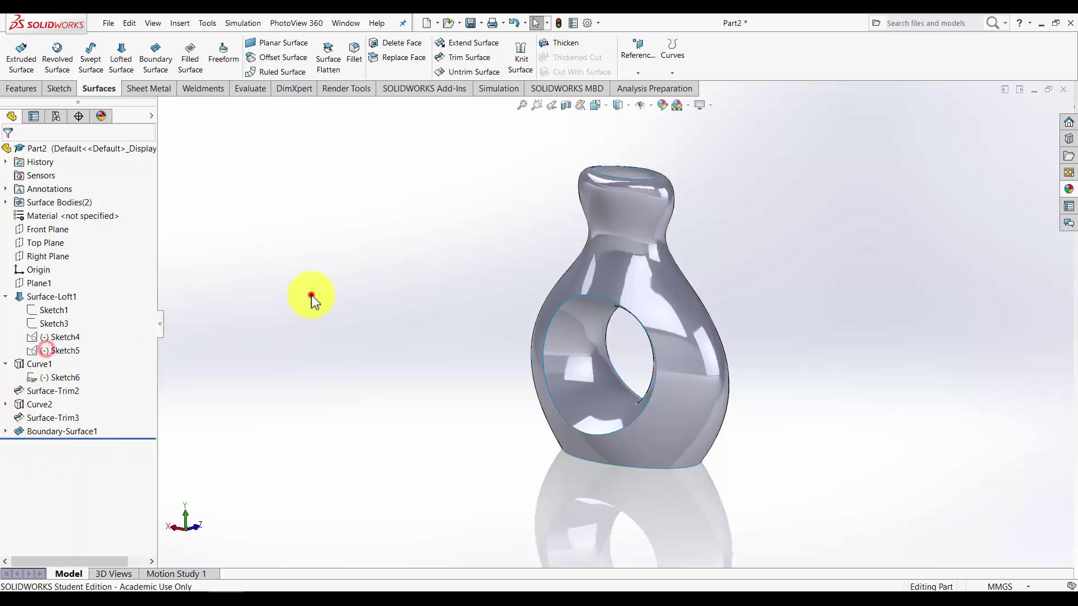
- Fill the vase's open base edge with a patch, creating Surface-Fill1
middle_drag(311, 296, 365, 308)
middle_drag(273, 179, 305, 130)
click(194, 68)
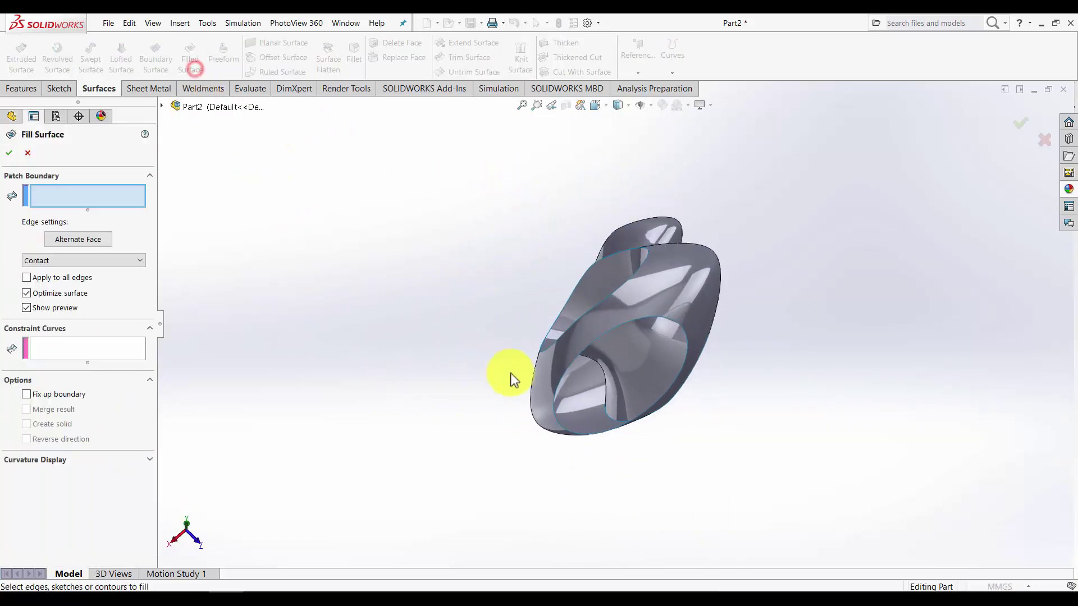
click(557, 386)
key(Return)
middle_drag(447, 365, 604, 320)
scroll(624, 264, down, 5)
scroll(604, 320, up, 5)
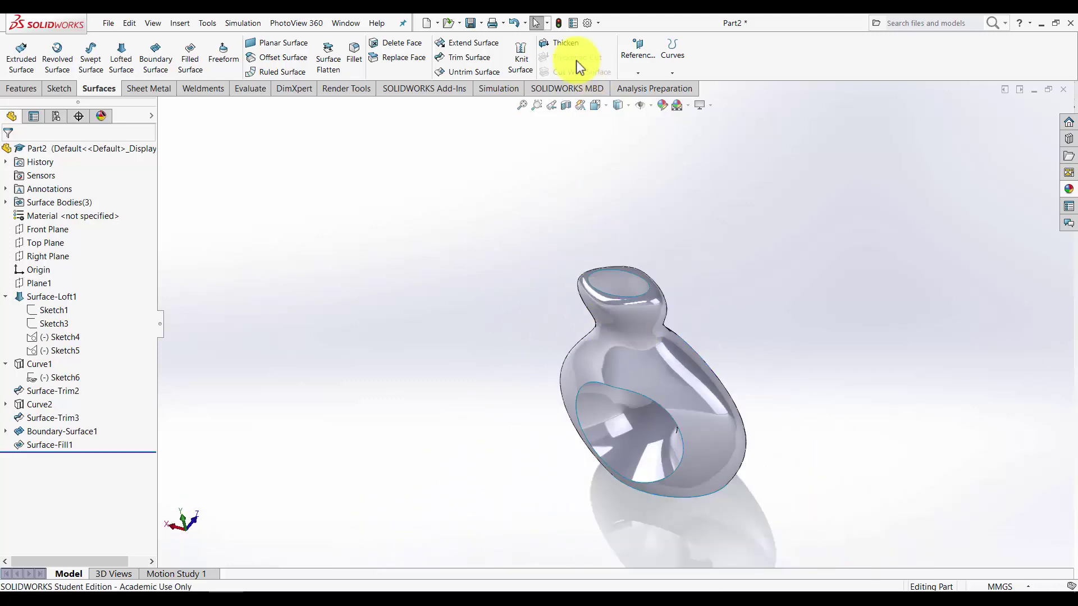
- Knit the trimmed vase, boundary surface and filled base into Surface-Knit1
click(559, 47)
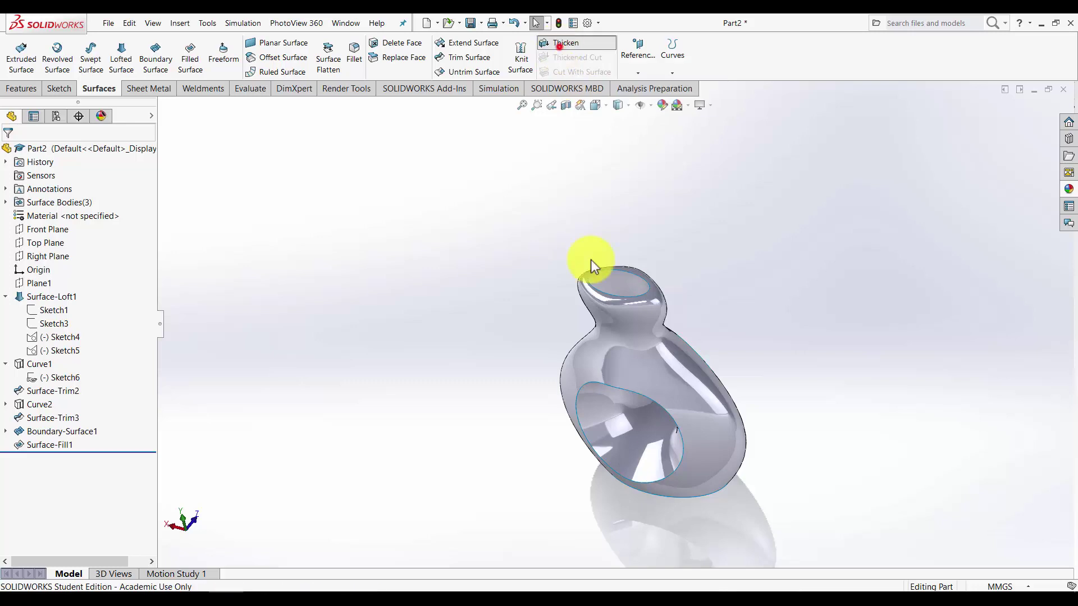
click(628, 390)
middle_drag(637, 409, 669, 361)
key(Escape)
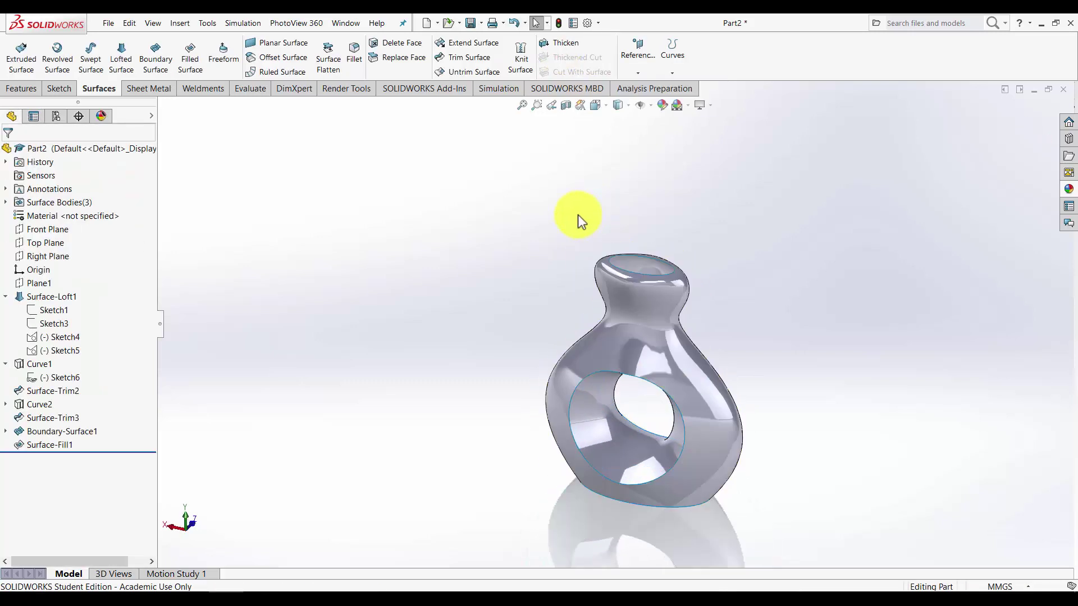
click(522, 55)
click(620, 291)
click(594, 412)
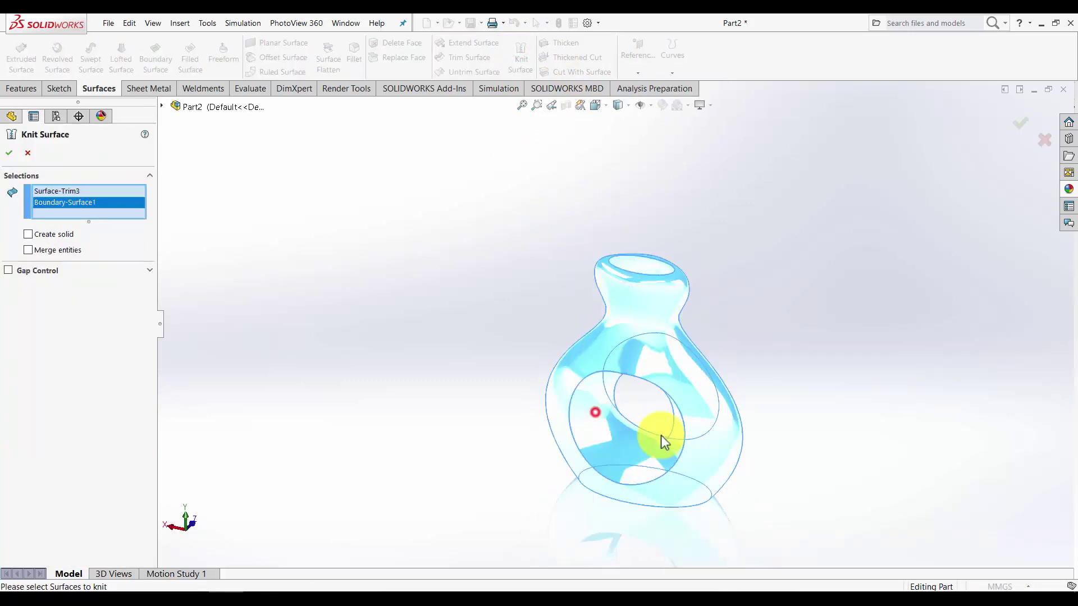
middle_drag(661, 440, 669, 219)
click(667, 530)
middle_drag(692, 397, 675, 493)
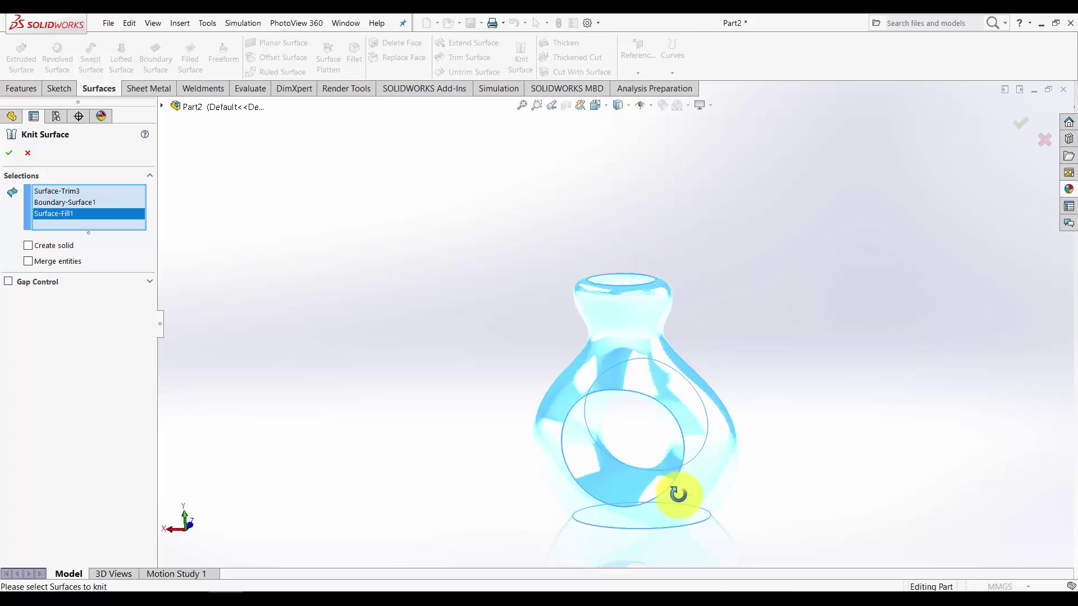
click(1020, 128)
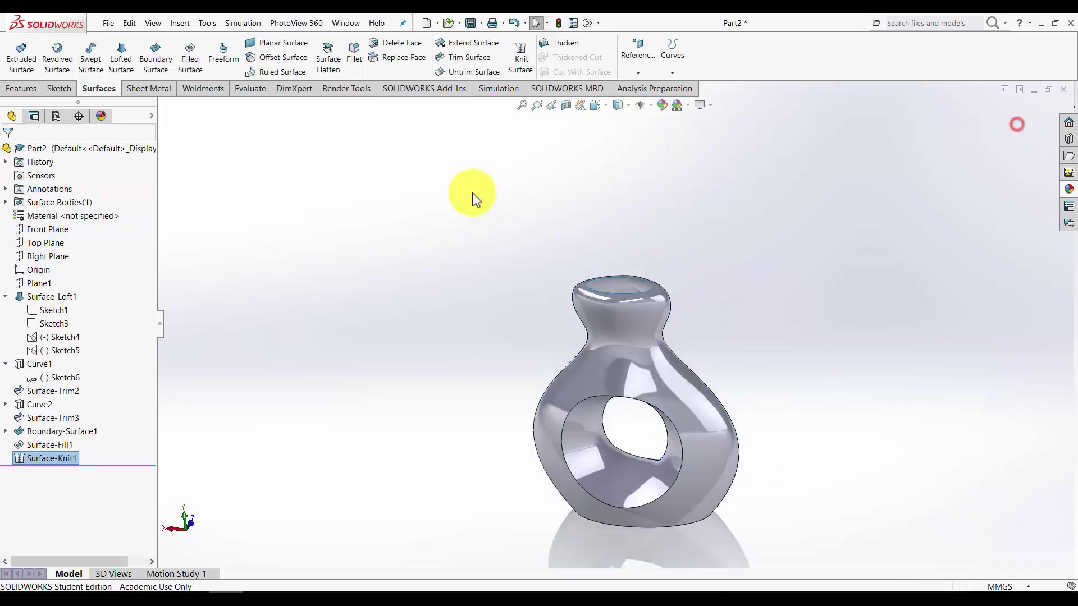
- Thicken Surface-Knit1 into a solid with a 4 mm wall, creating Thicken1
click(567, 43)
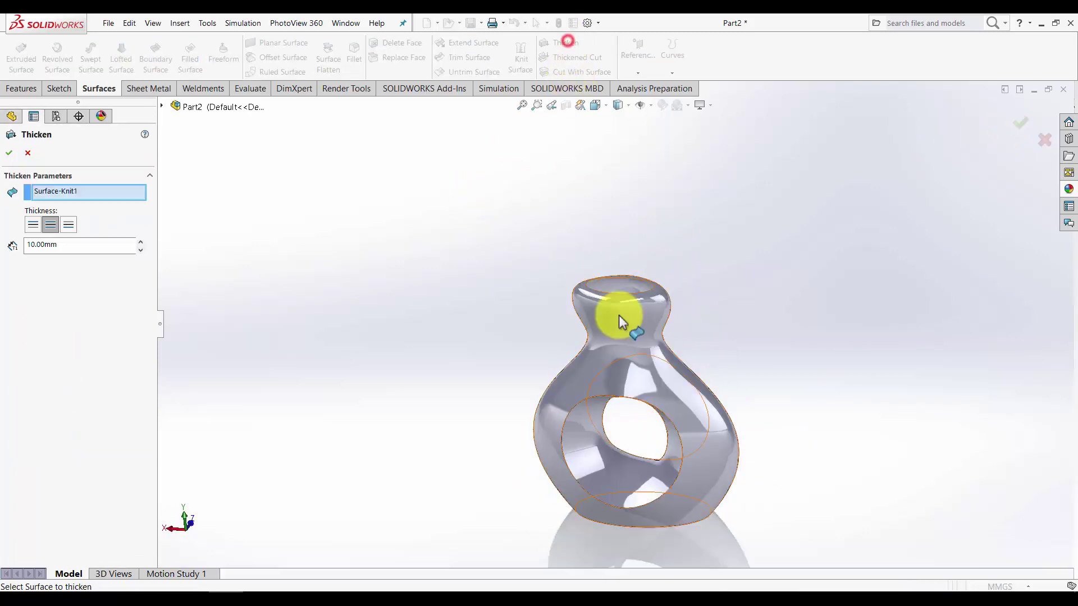
double_click(88, 244)
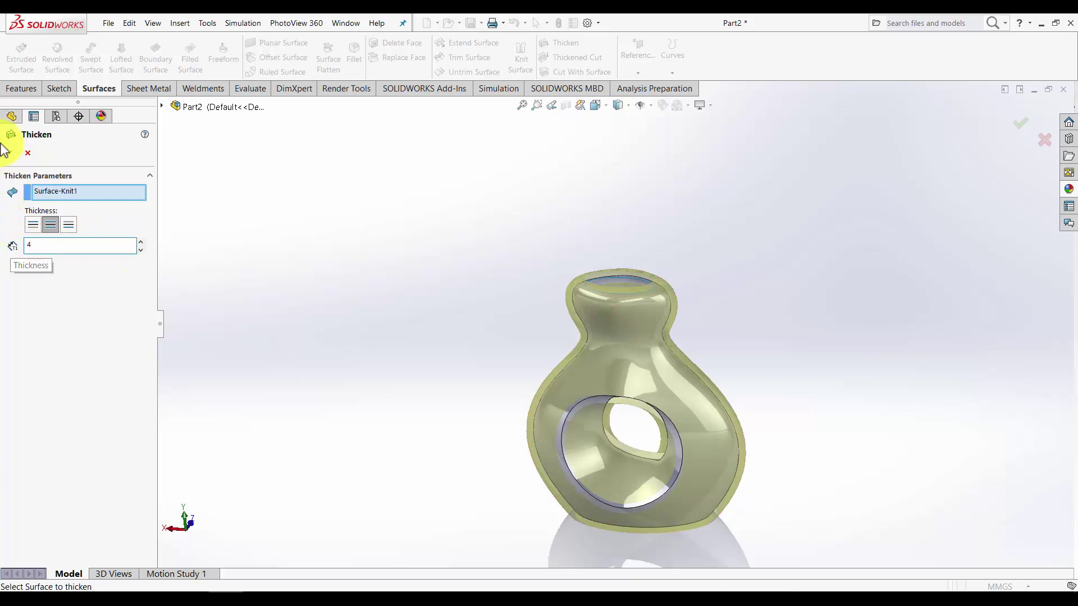
right_click(386, 262)
middle_drag(569, 383, 548, 303)
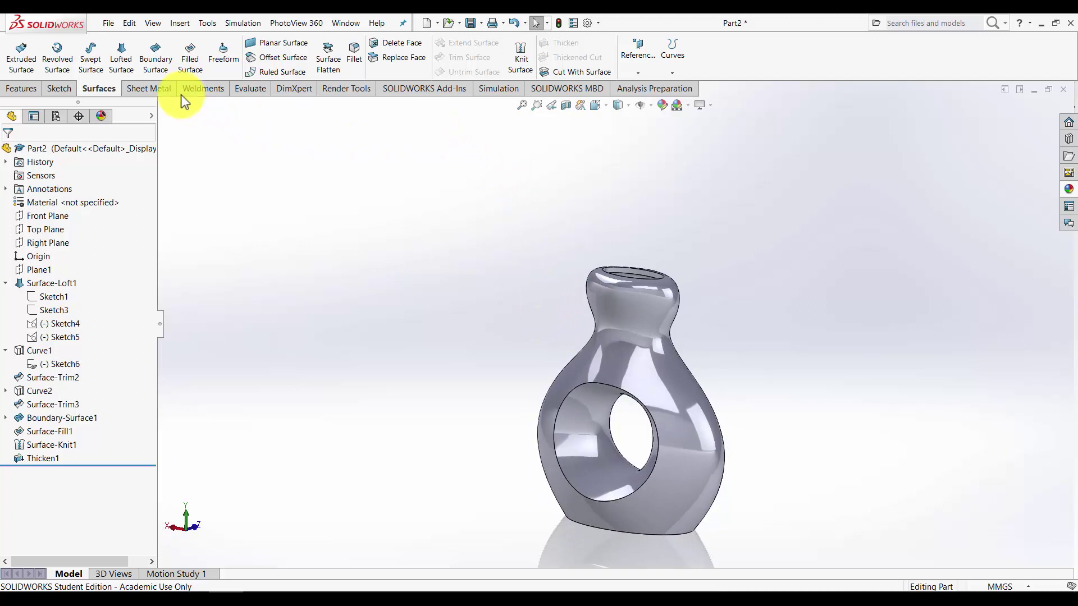
- Fillet both through-hole edges at 10 mm, creating Fillet1
click(17, 89)
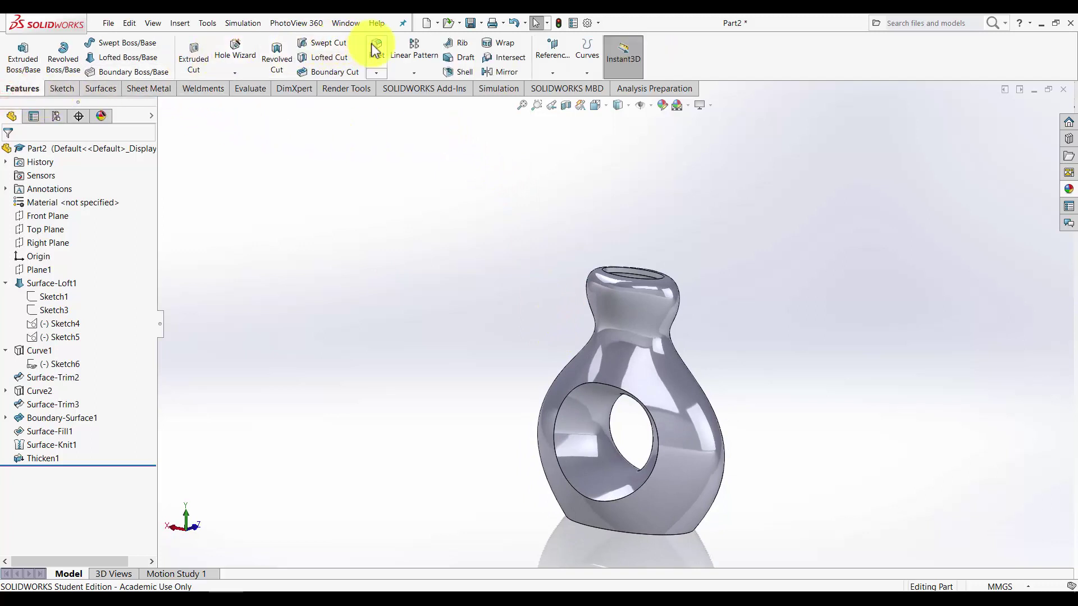
click(571, 392)
scroll(573, 390, down, 5)
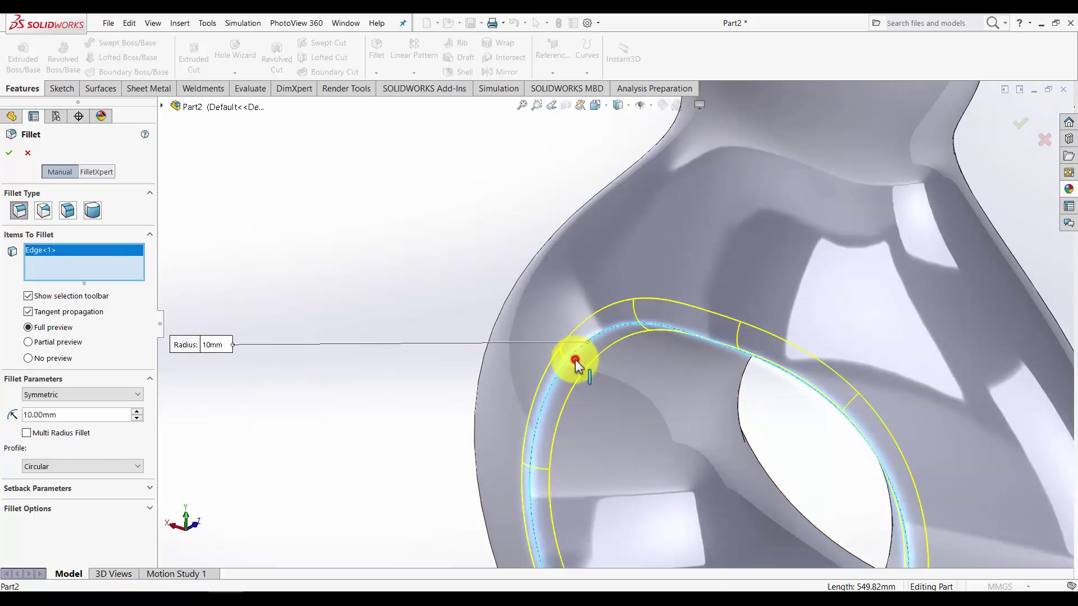
click(575, 359)
click(1027, 126)
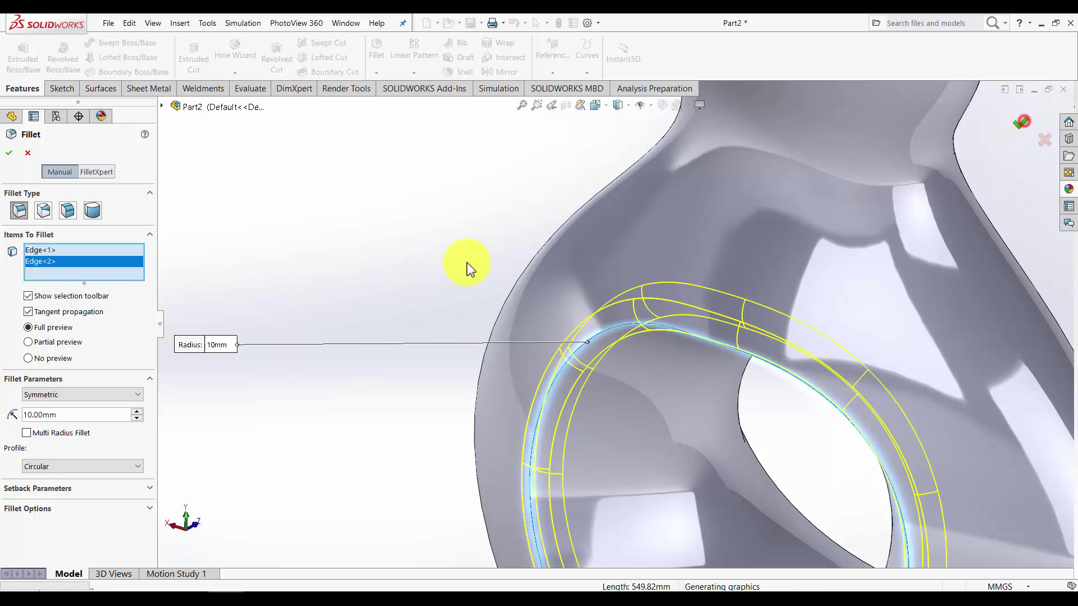
scroll(690, 287, up, 5)
middle_drag(690, 287, 534, 228)
scroll(690, 251, up, 3)
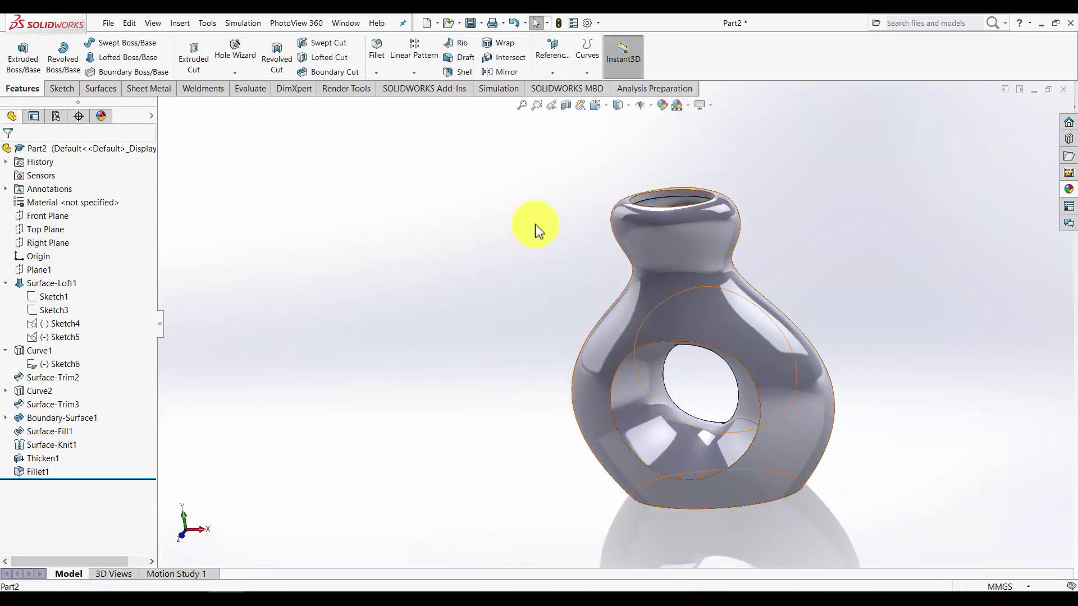
- Add a 10 mm fillet on the remaining hole edge and the top rim edge
click(372, 54)
click(614, 408)
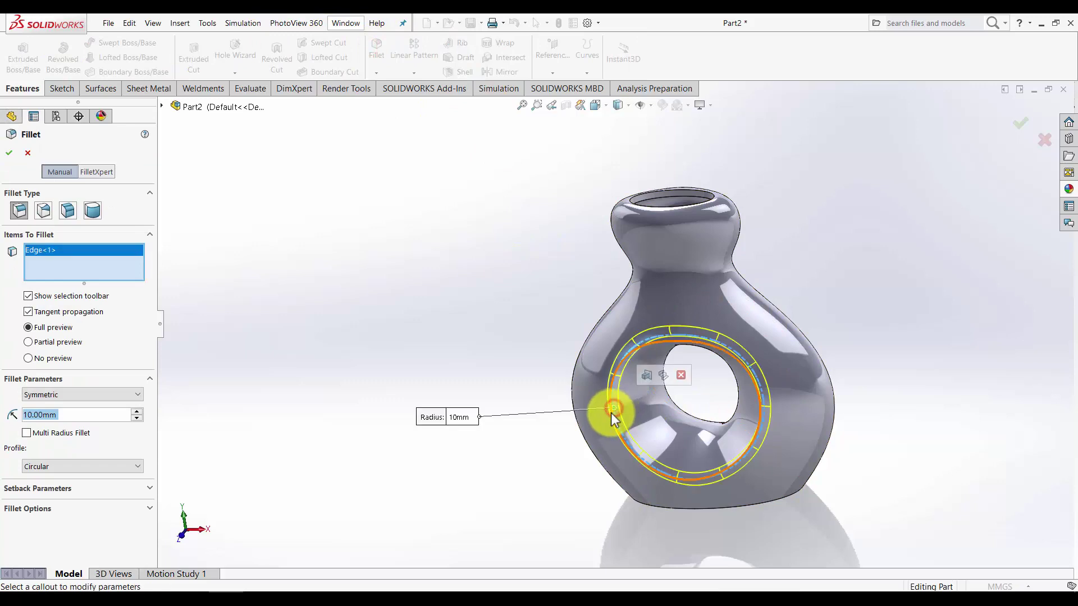
click(624, 209)
scroll(645, 224, down, 5)
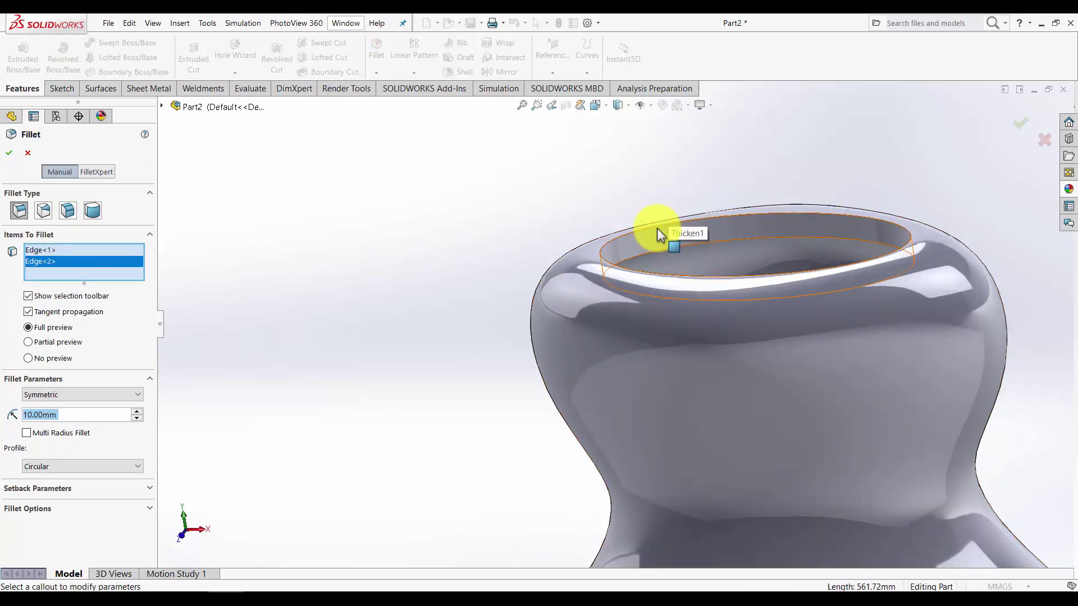
click(660, 246)
click(665, 252)
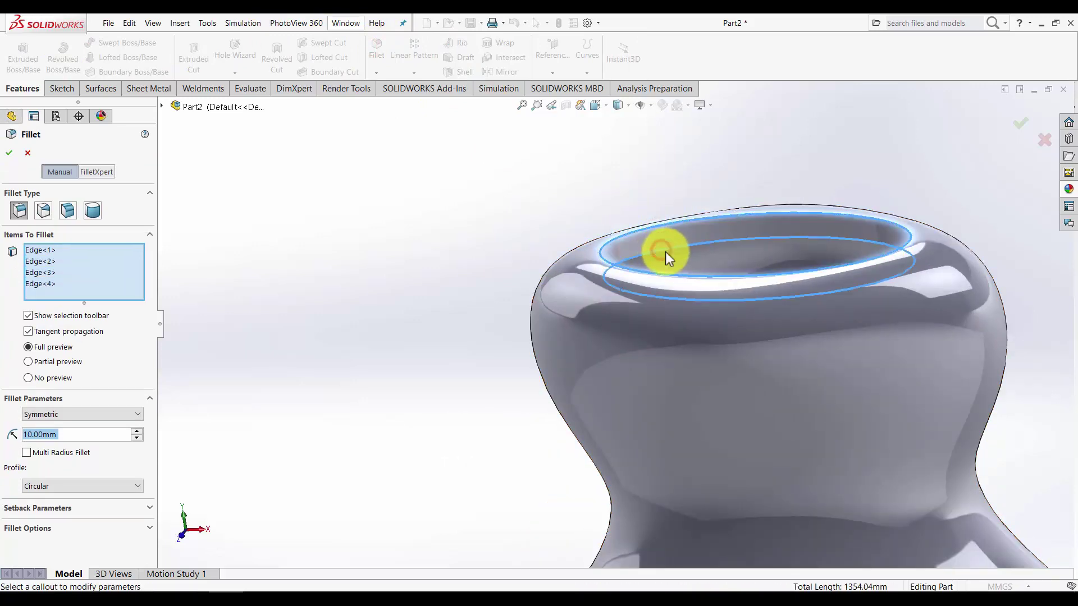
click(665, 252)
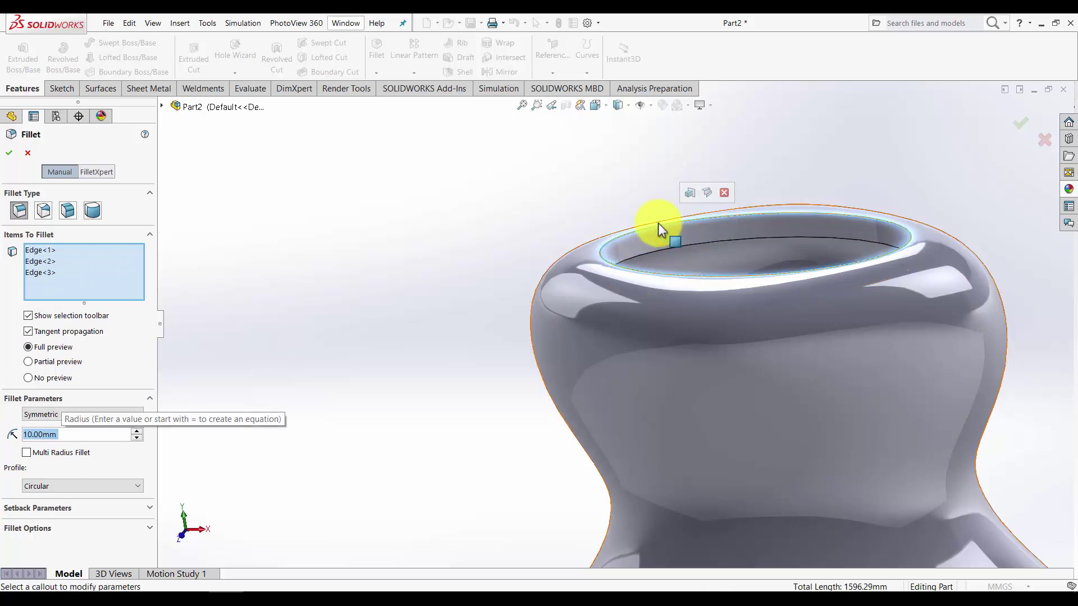
click(665, 227)
scroll(618, 325, down, 5)
click(1020, 122)
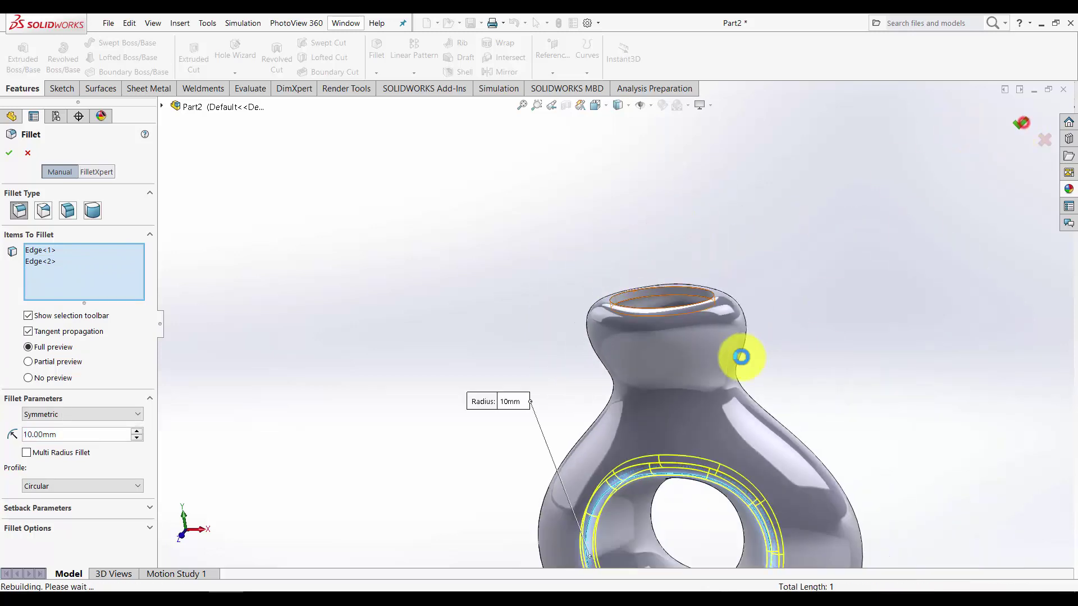
scroll(626, 185, up, 3)
scroll(583, 193, down, 3)
scroll(600, 301, up, 5)
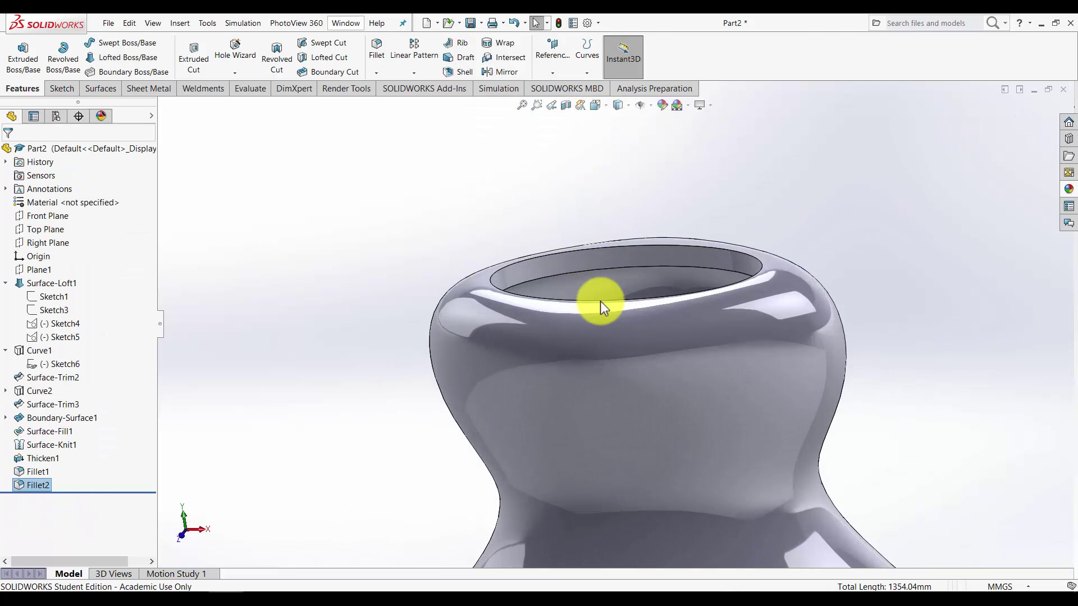
- Apply a full round fillet across the rim's outer, top and inner faces
click(376, 48)
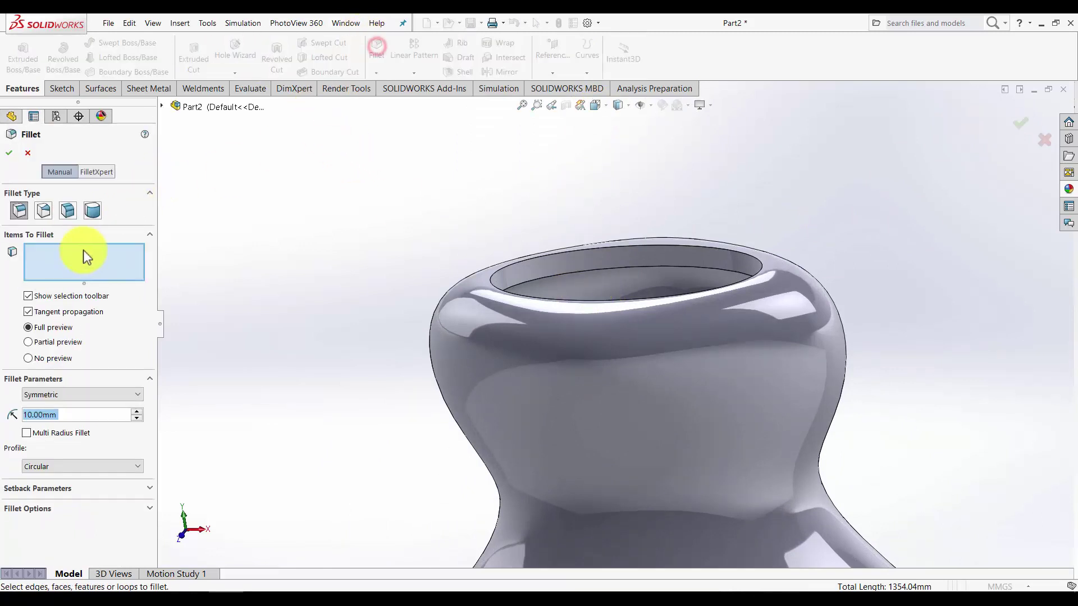
click(92, 213)
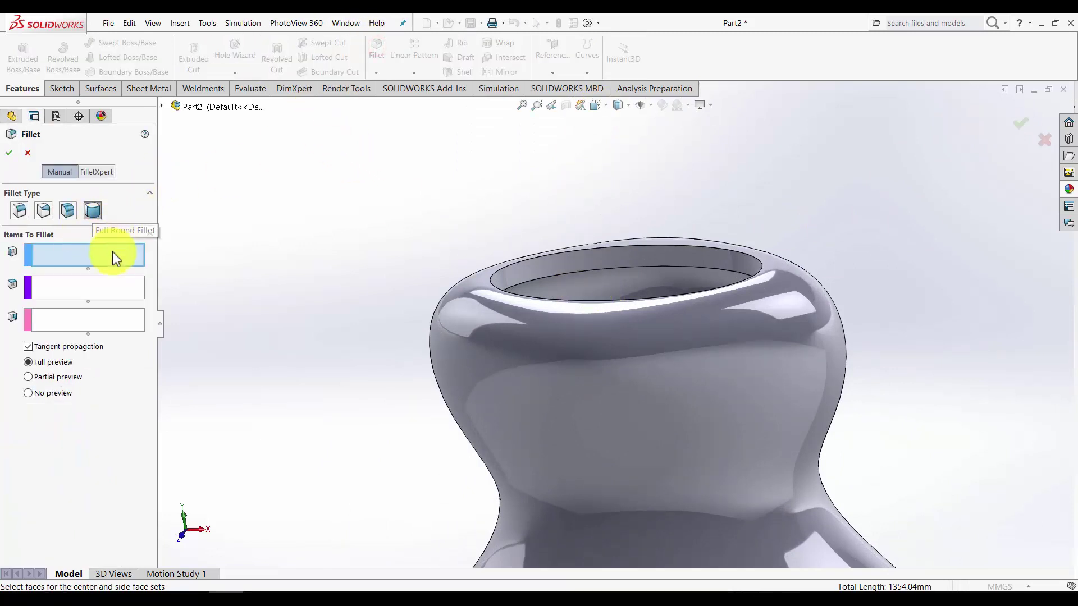
click(469, 280)
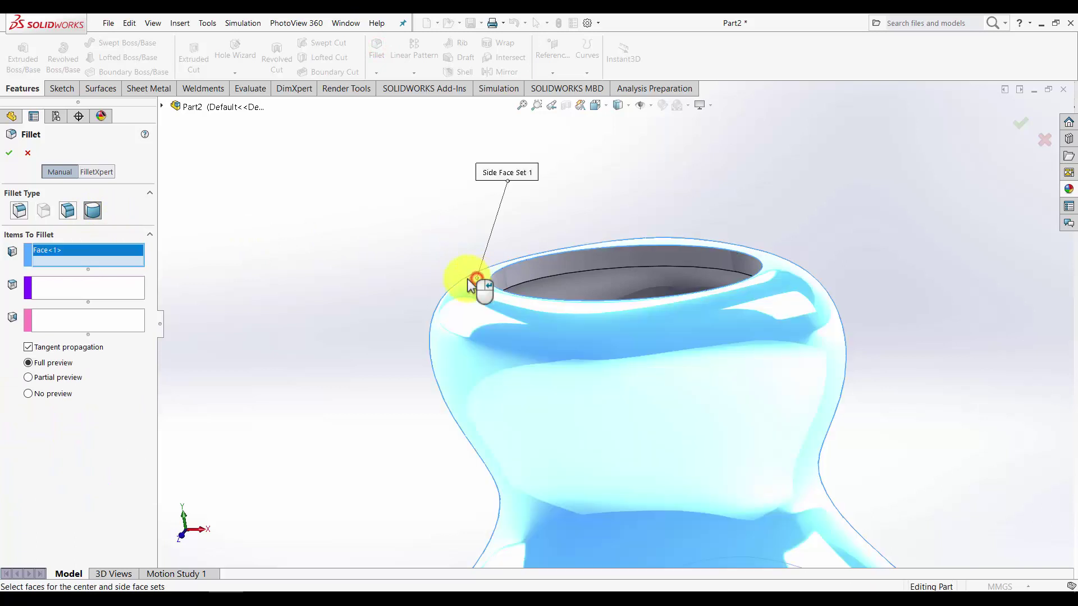
click(88, 288)
click(505, 271)
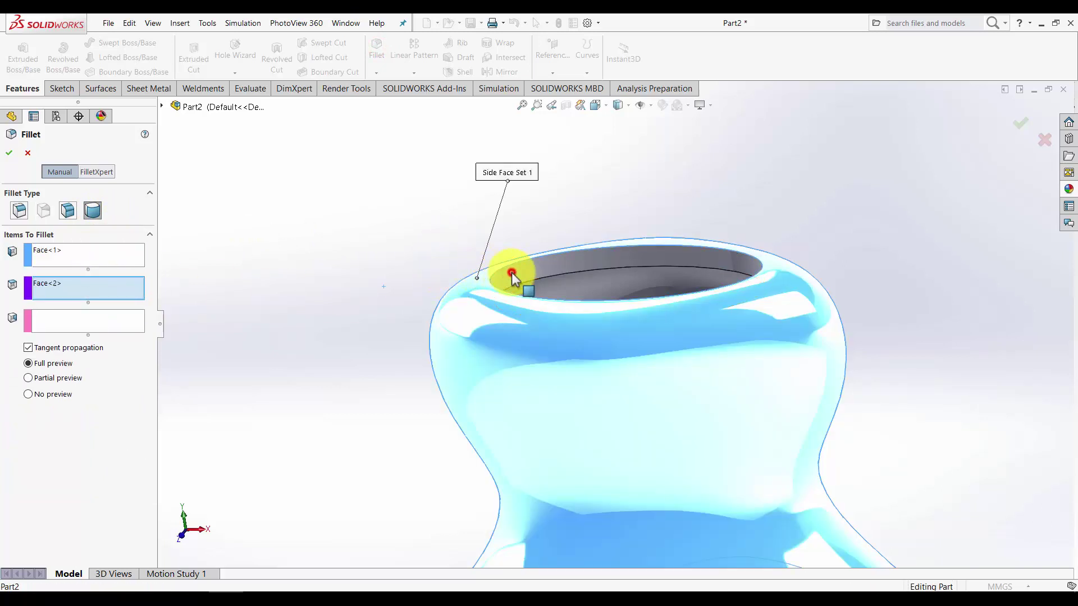
click(139, 322)
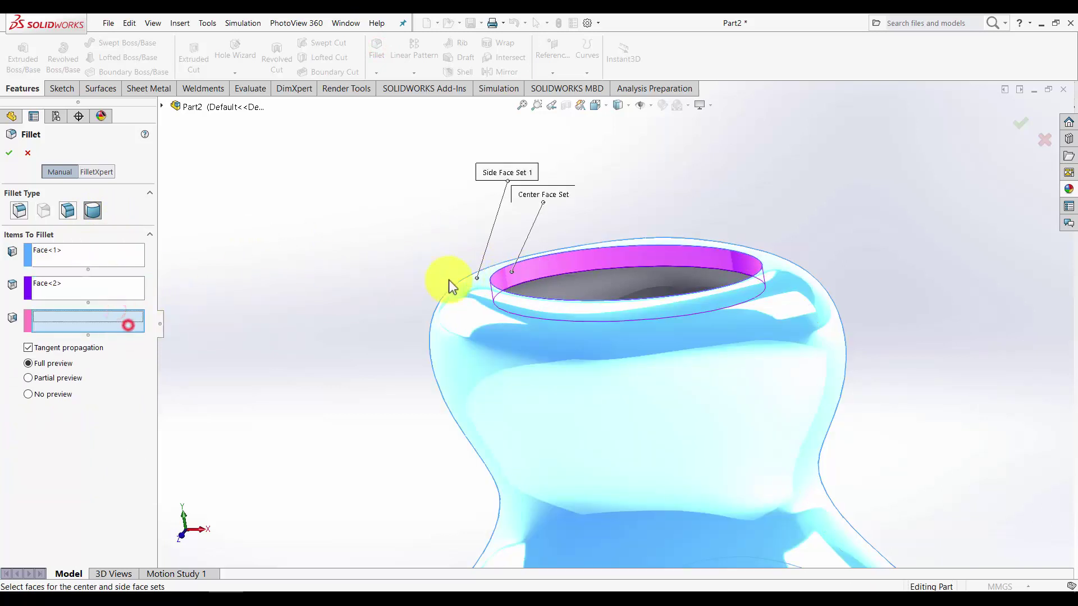
click(528, 291)
key(Return)
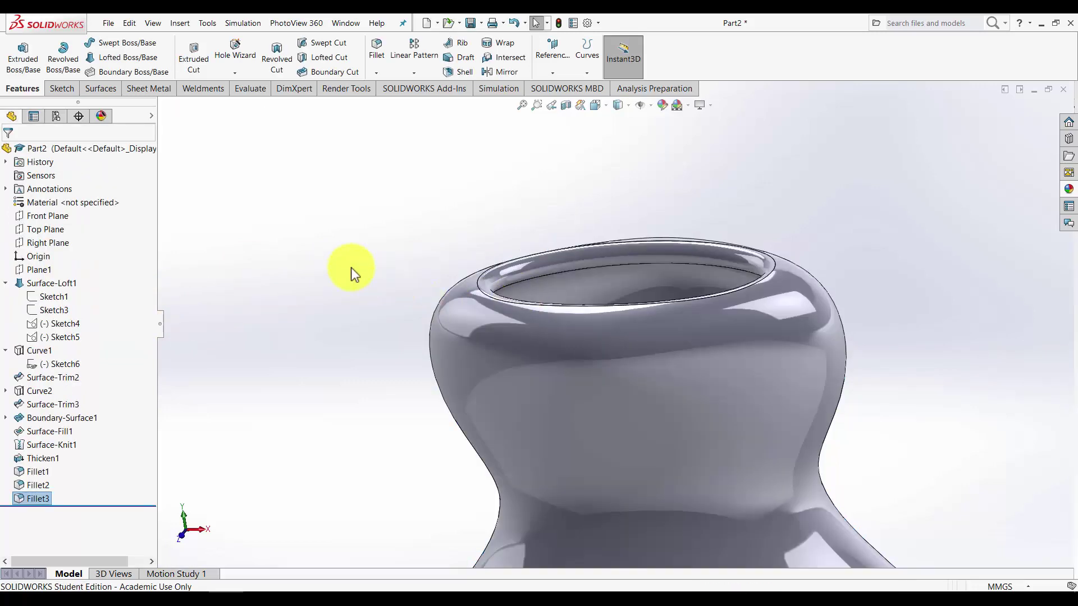
scroll(352, 267, up, 5)
middle_drag(352, 267, 638, 456)
scroll(602, 430, down, 5)
- Fillet the base's bottom edge with a 10 mm constant radius
click(376, 47)
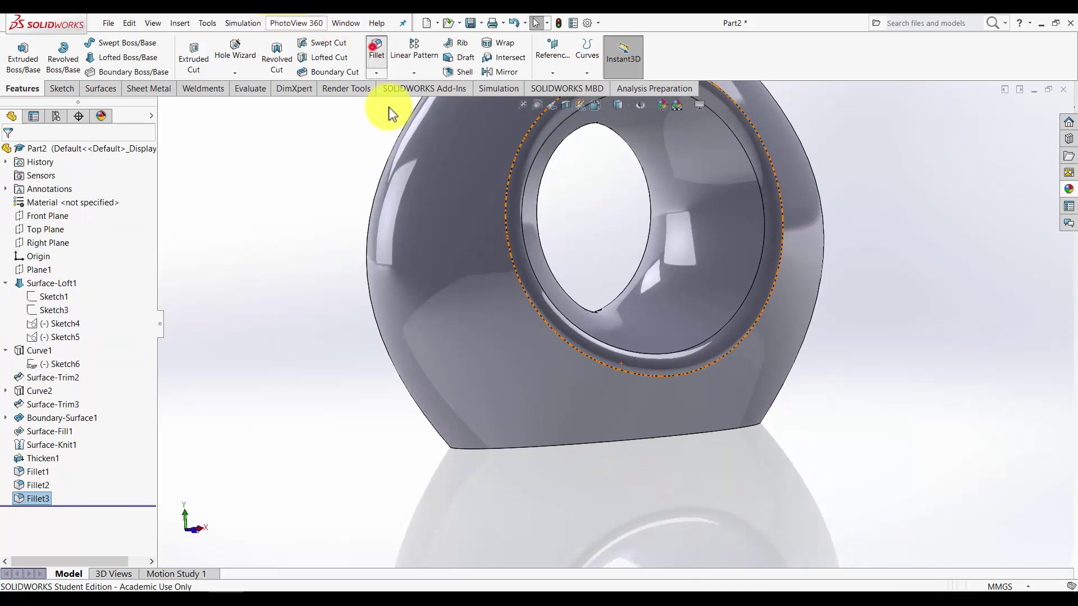
click(568, 444)
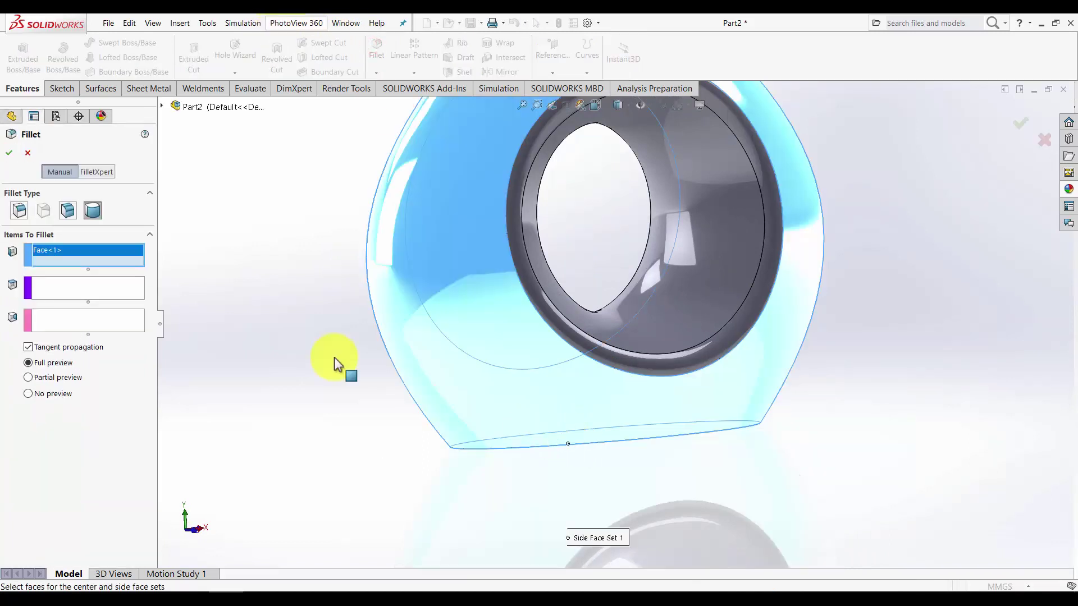
click(28, 211)
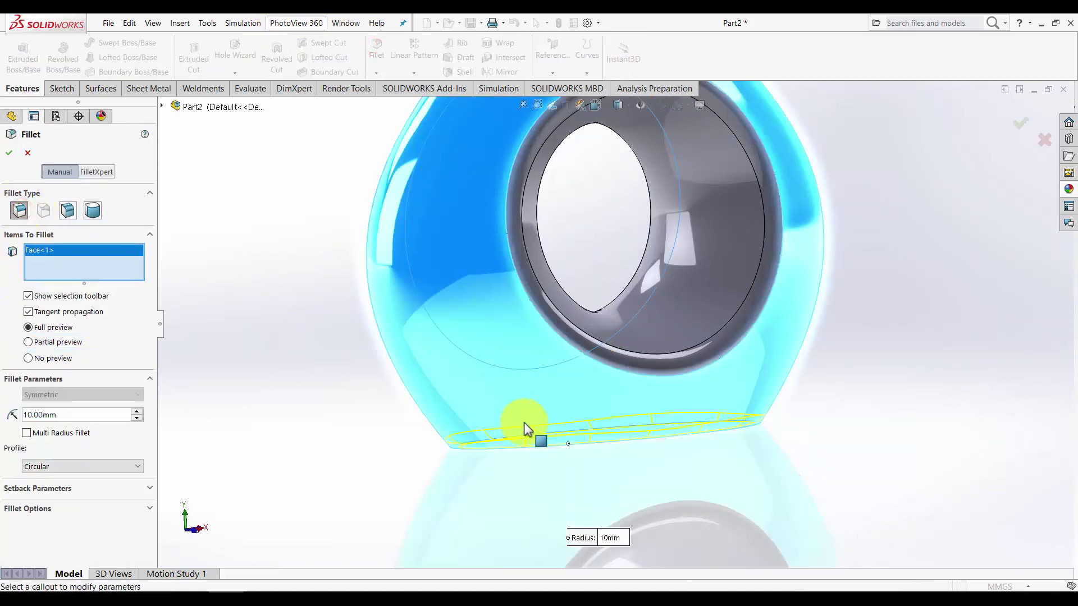
click(536, 435)
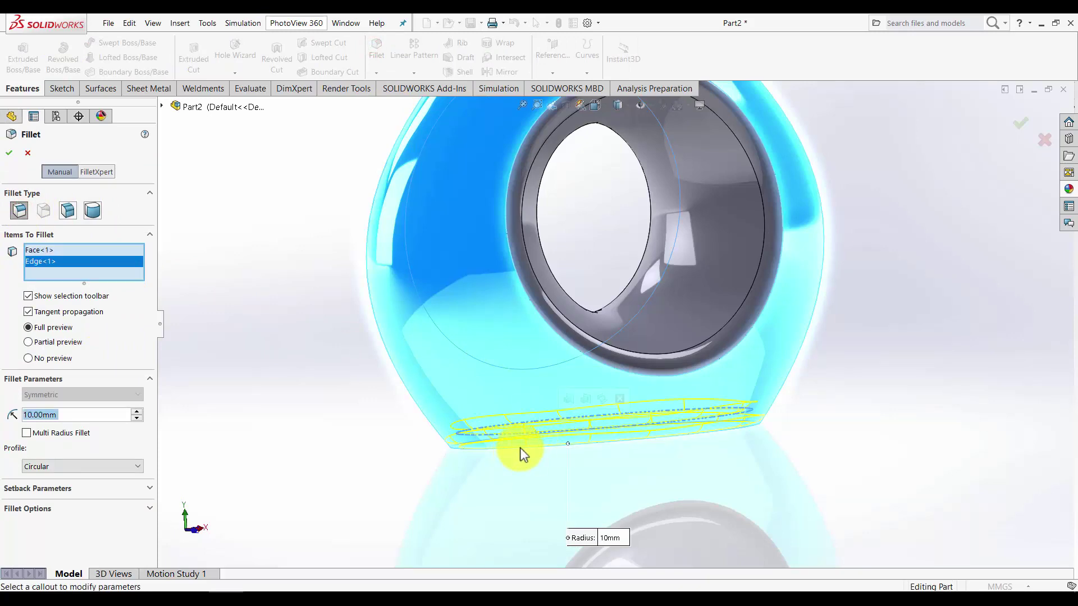
click(1015, 123)
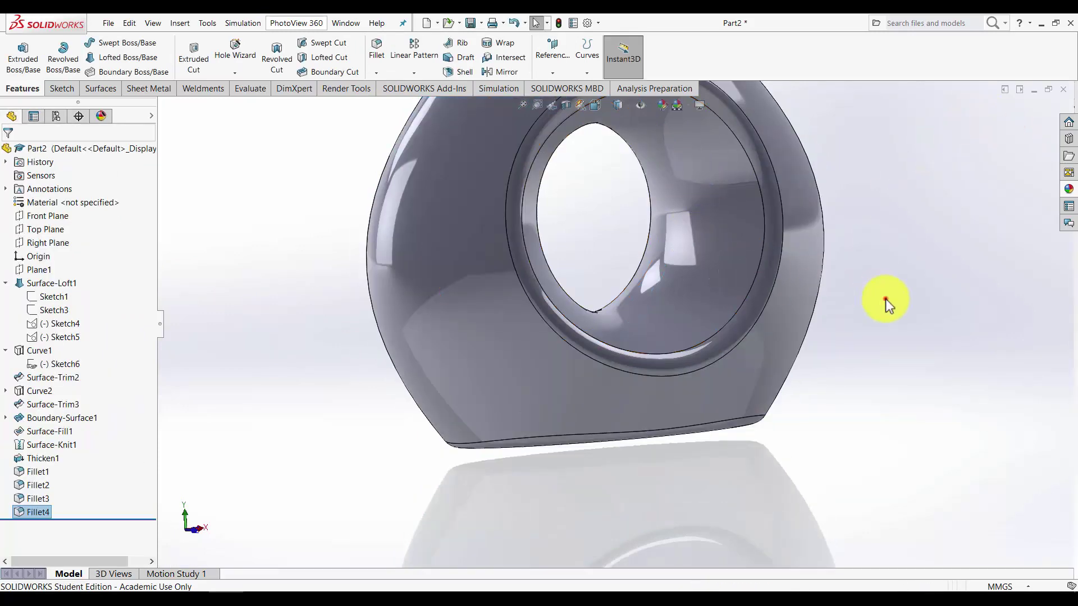
- Inspect the vase in a Front Plane cross-section, then orbit the finished solid
middle_drag(886, 300, 746, 315)
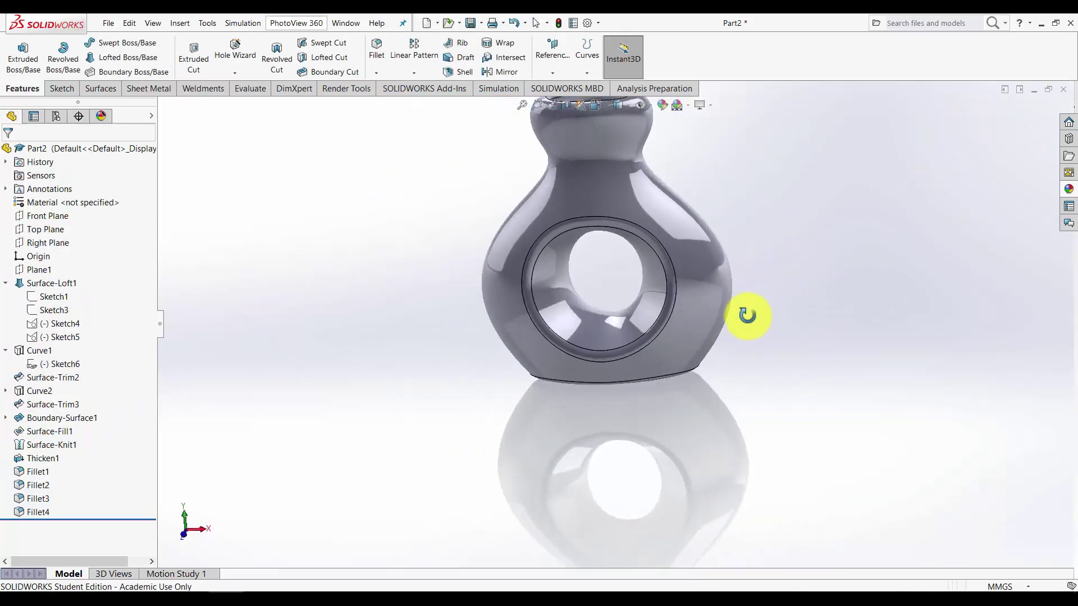
click(567, 105)
click(1020, 126)
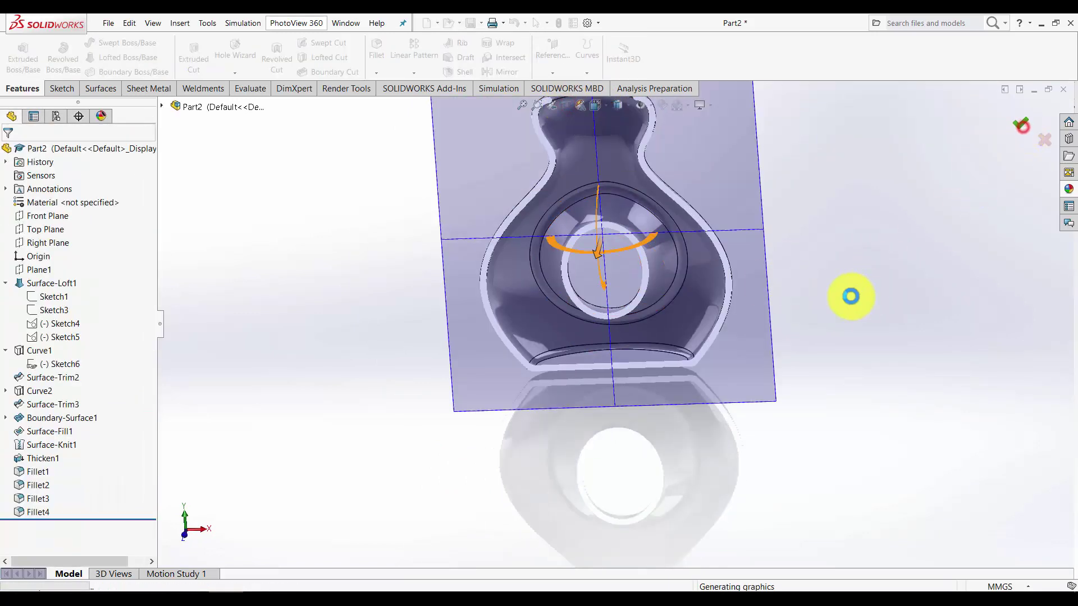
middle_drag(848, 296, 623, 224)
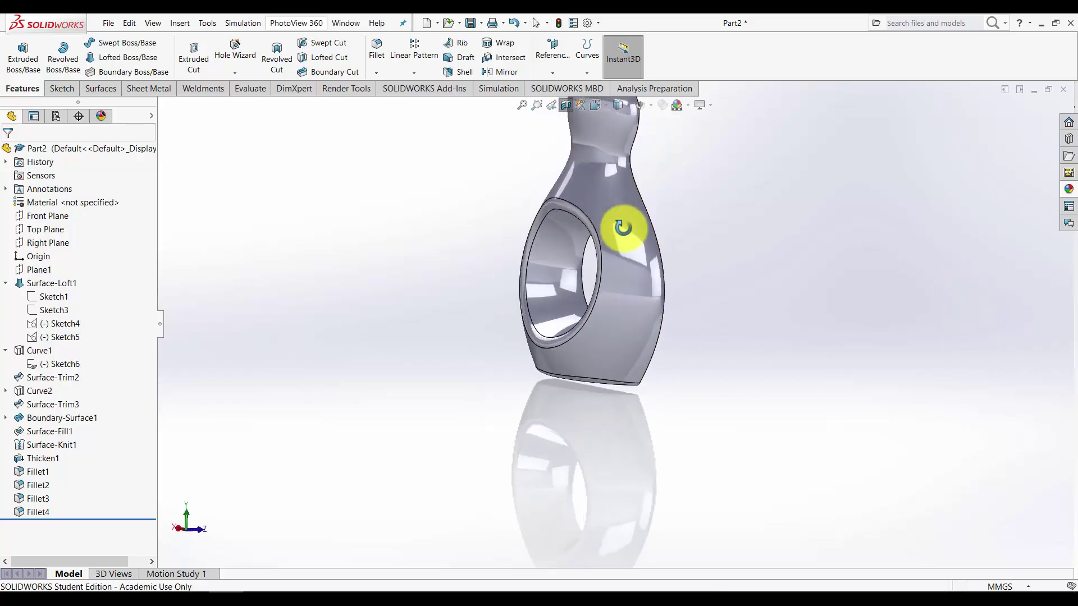